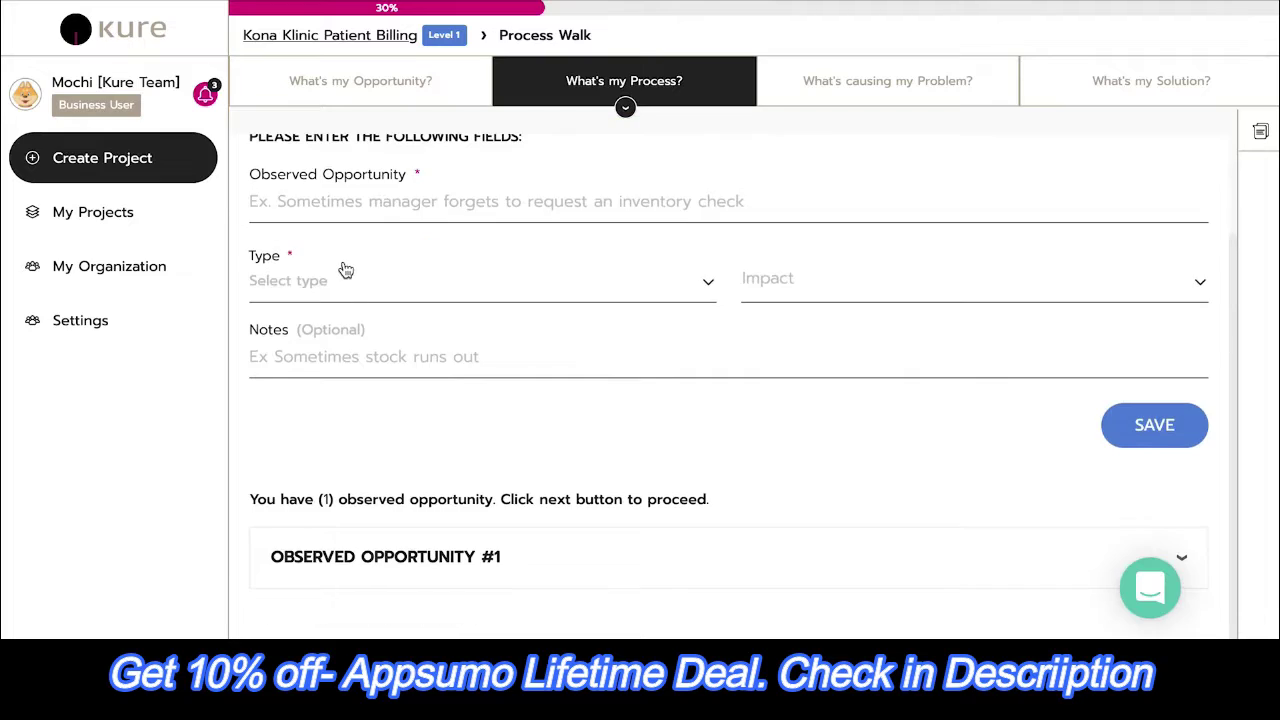
left_click(345, 270)
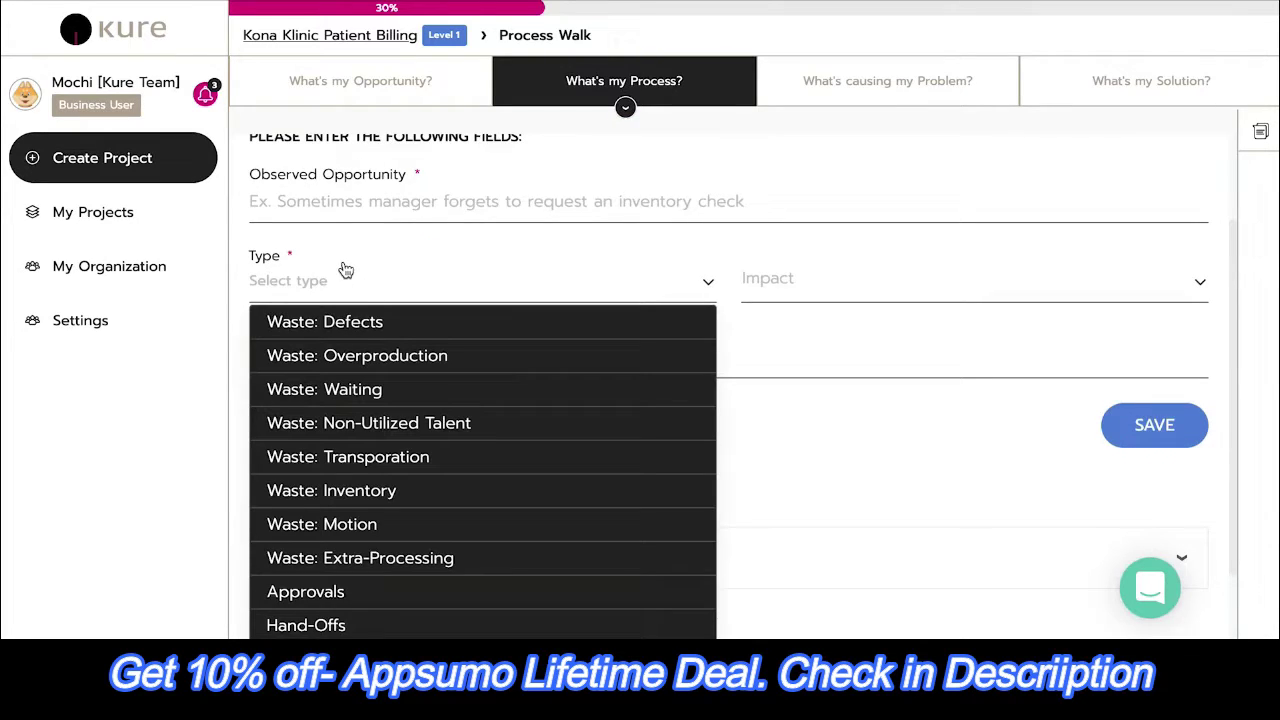
scroll(345, 270, "down", 1)
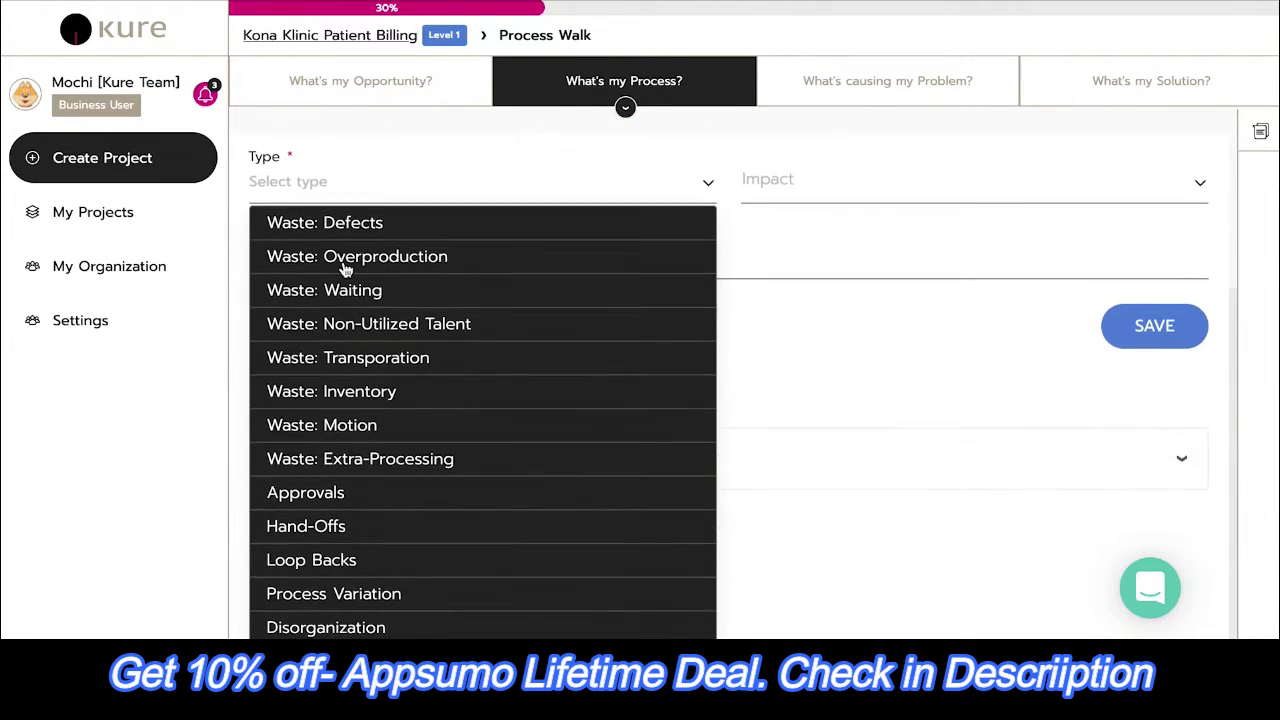
scroll(345, 270, "down", 1)
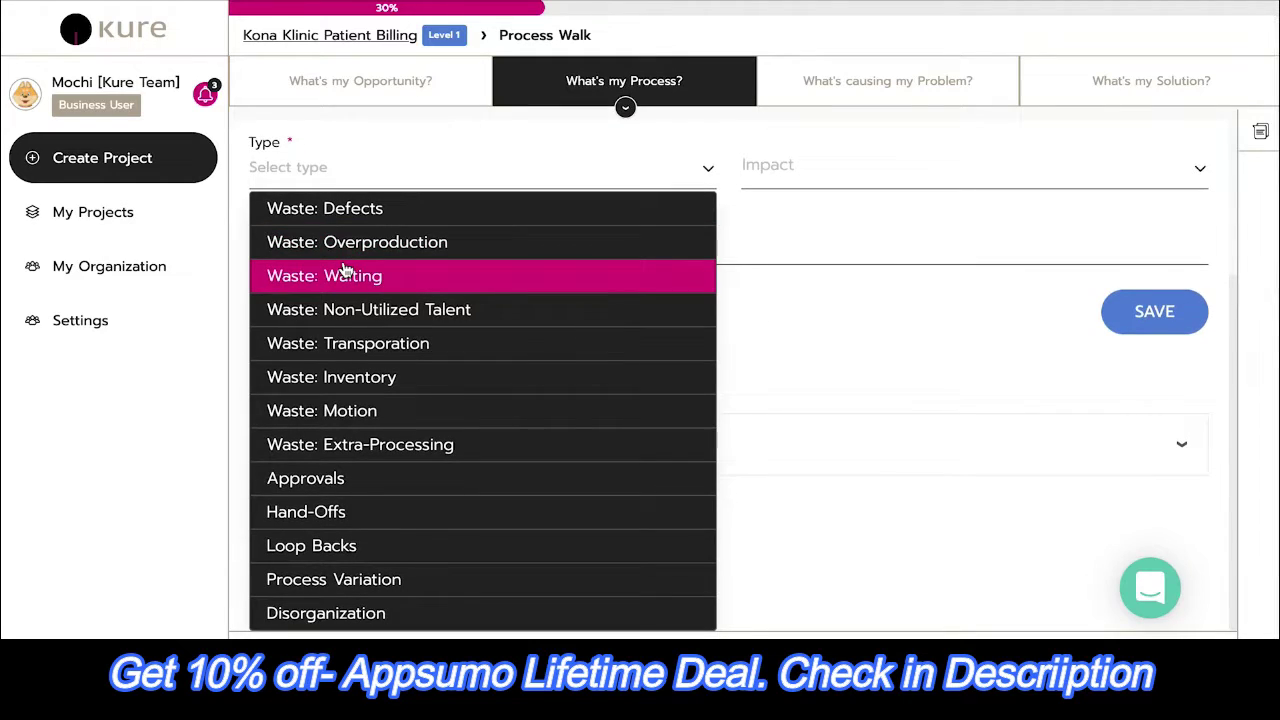
left_click(394, 145)
Enter "Redundant items charted" as the second observed opportunity of the process walk
scroll(534, 183, "up", 2)
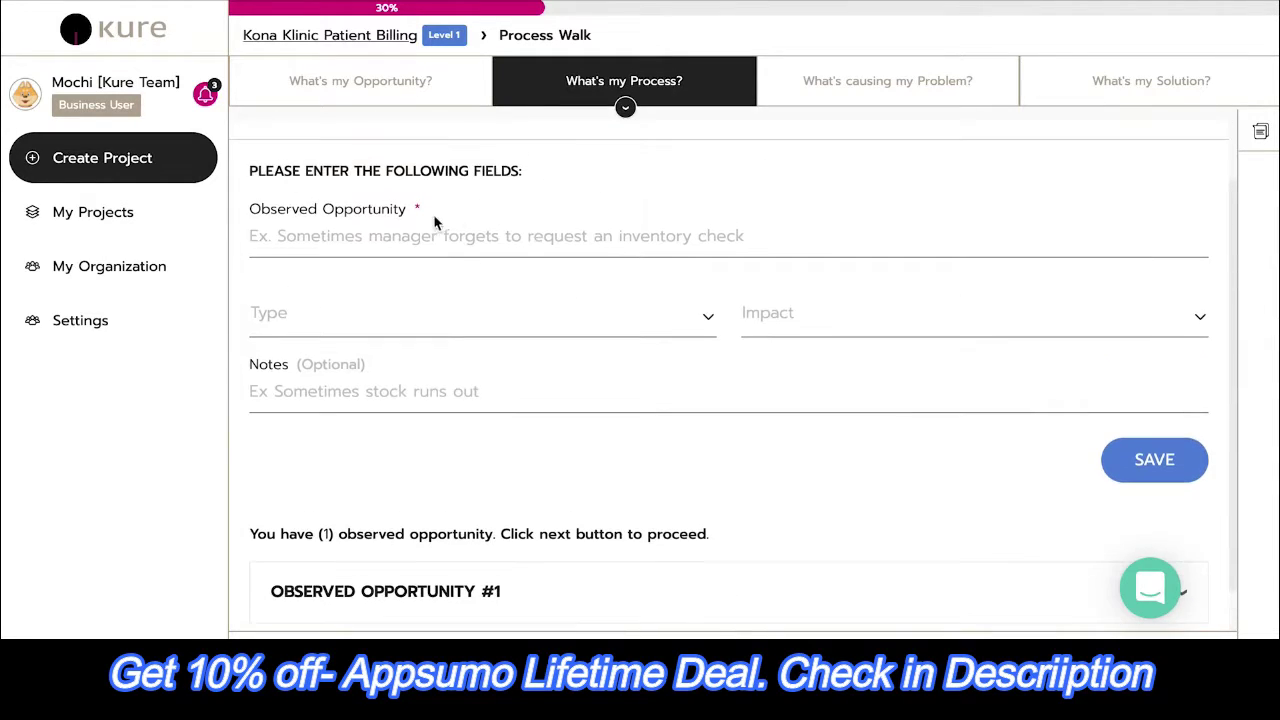
type("Redu")
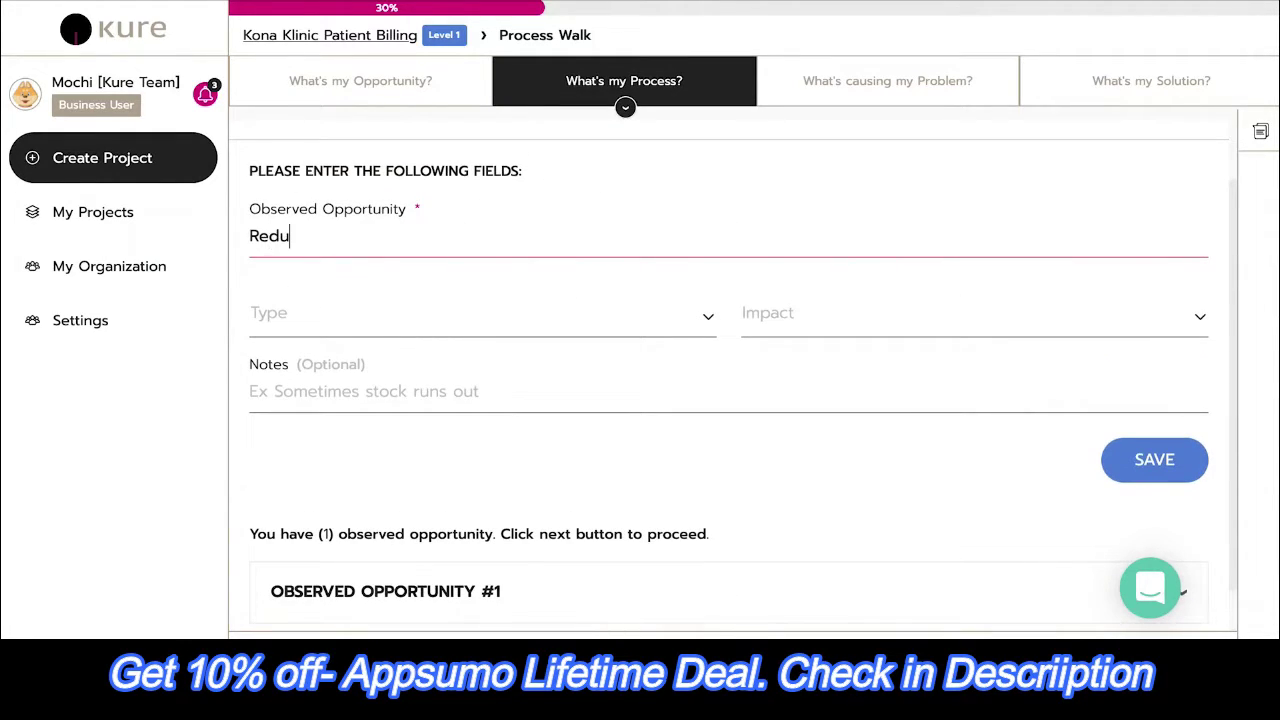
type("ndant items charted")
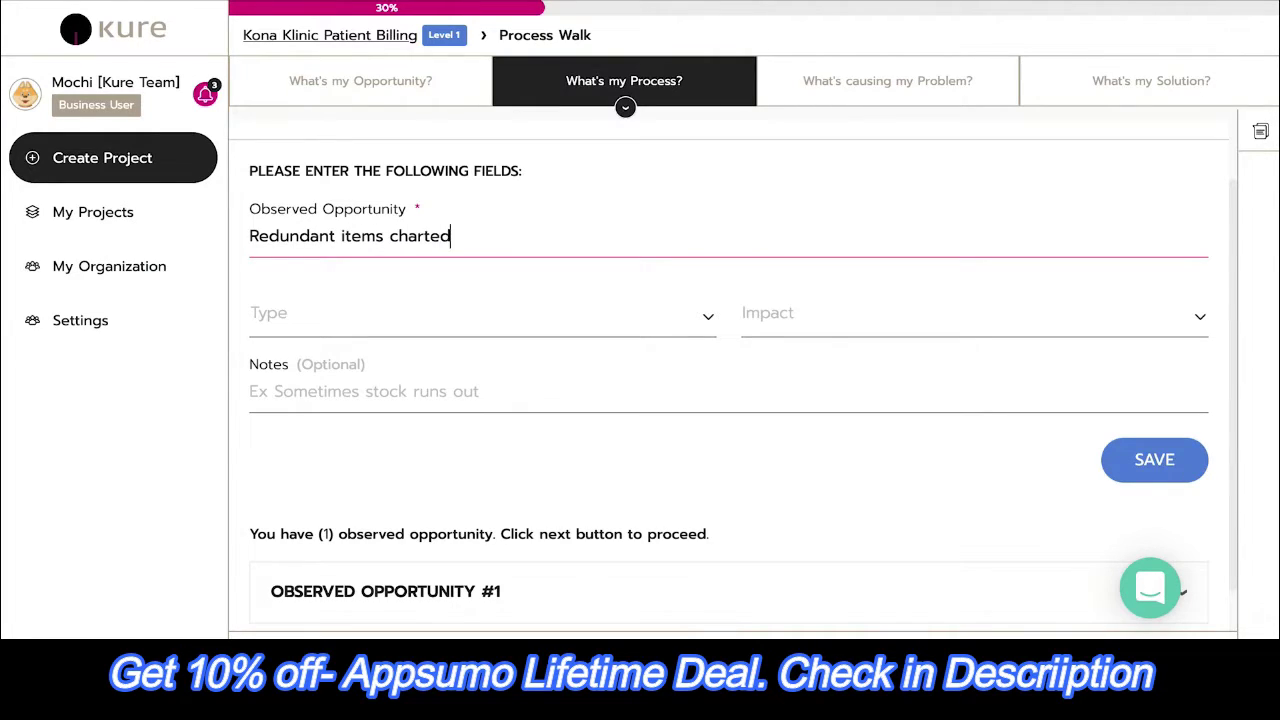
key("Tab")
Classify the redundant-items opportunity as Waste: Extra-Processing with High impact and save it
left_click(357, 322)
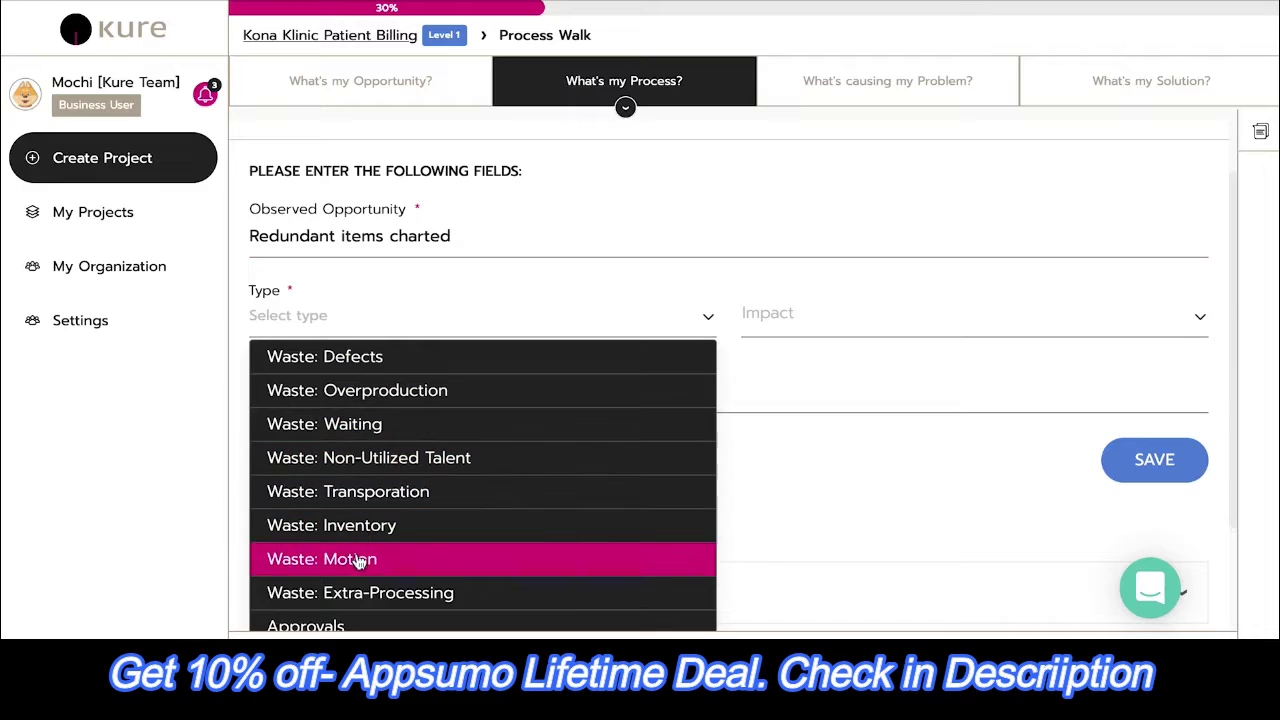
left_click(352, 592)
left_click(789, 327)
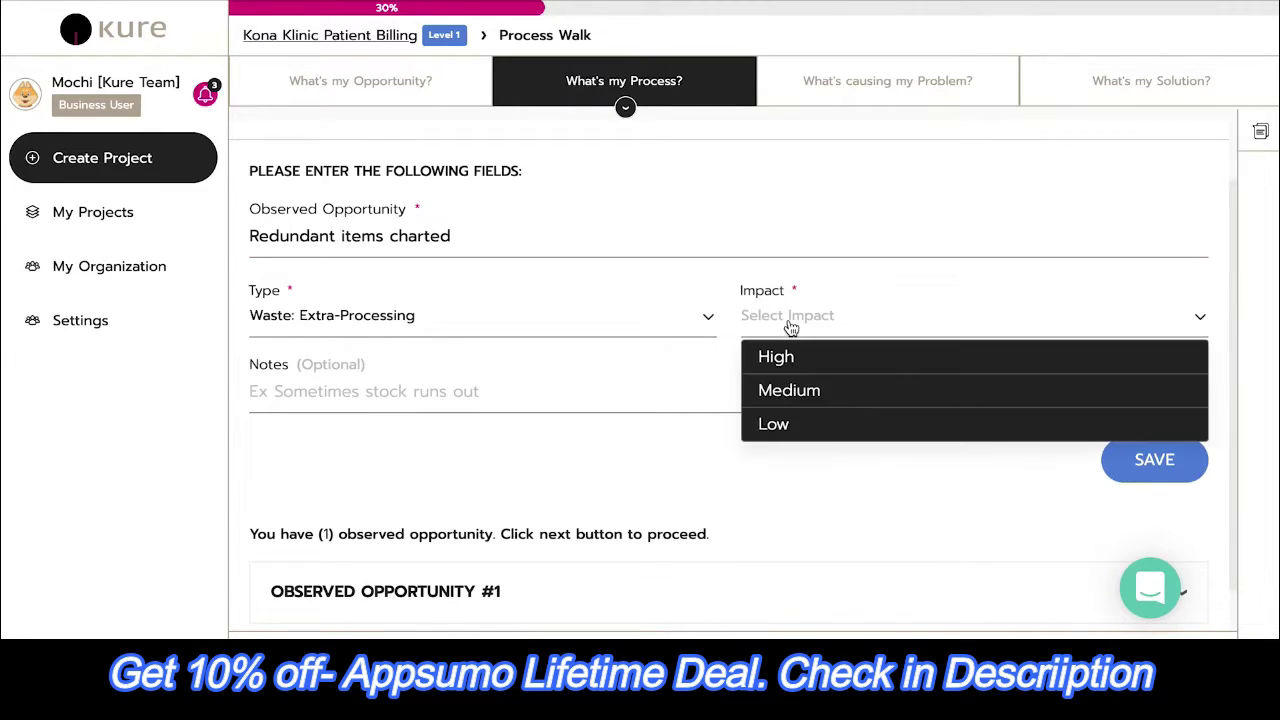
left_click(786, 357)
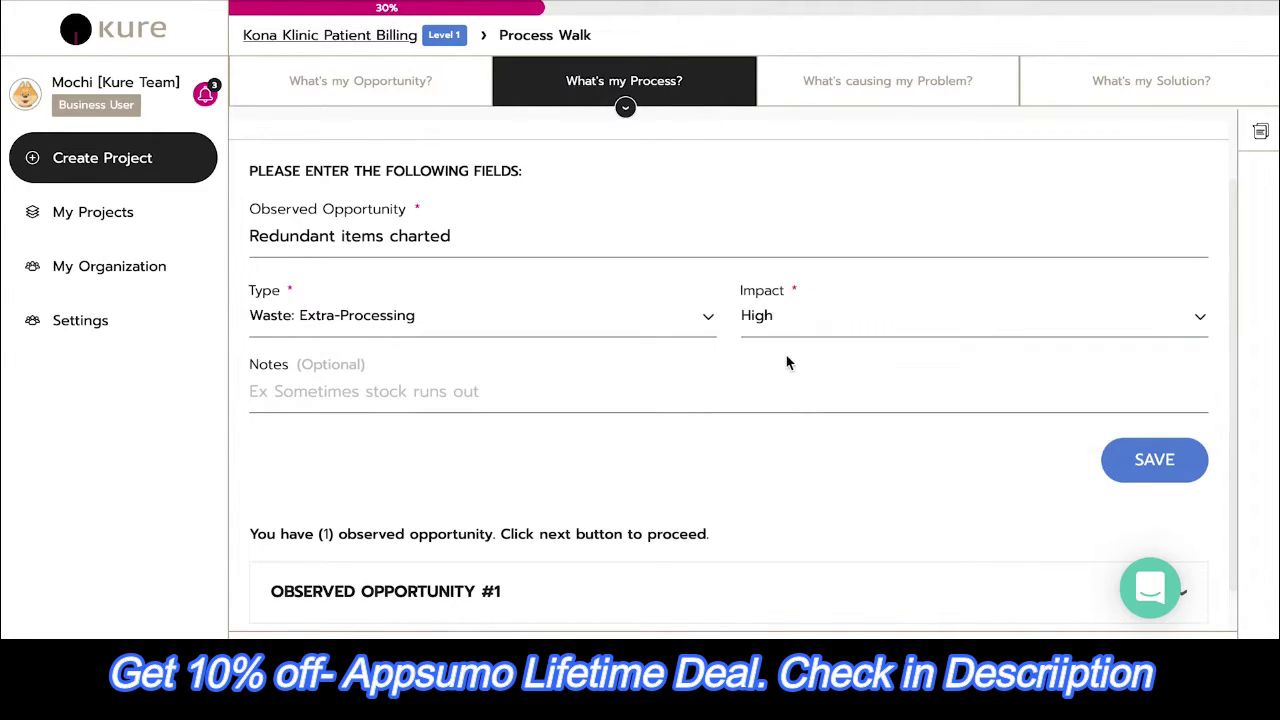
left_click(1102, 443)
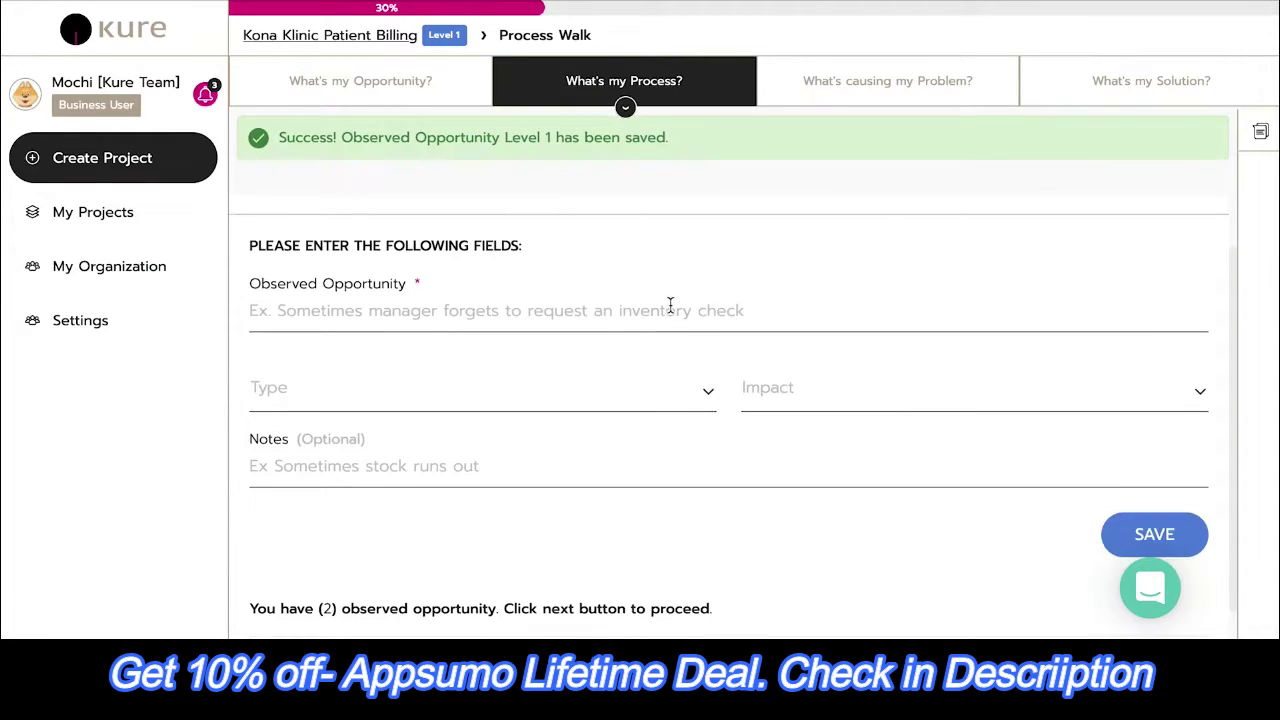
Enter "Staff frustrated with organization and variation in work stations and EMR" as a new observed opportunity
scroll(669, 306, "down", 2)
scroll(366, 260, "up", 2)
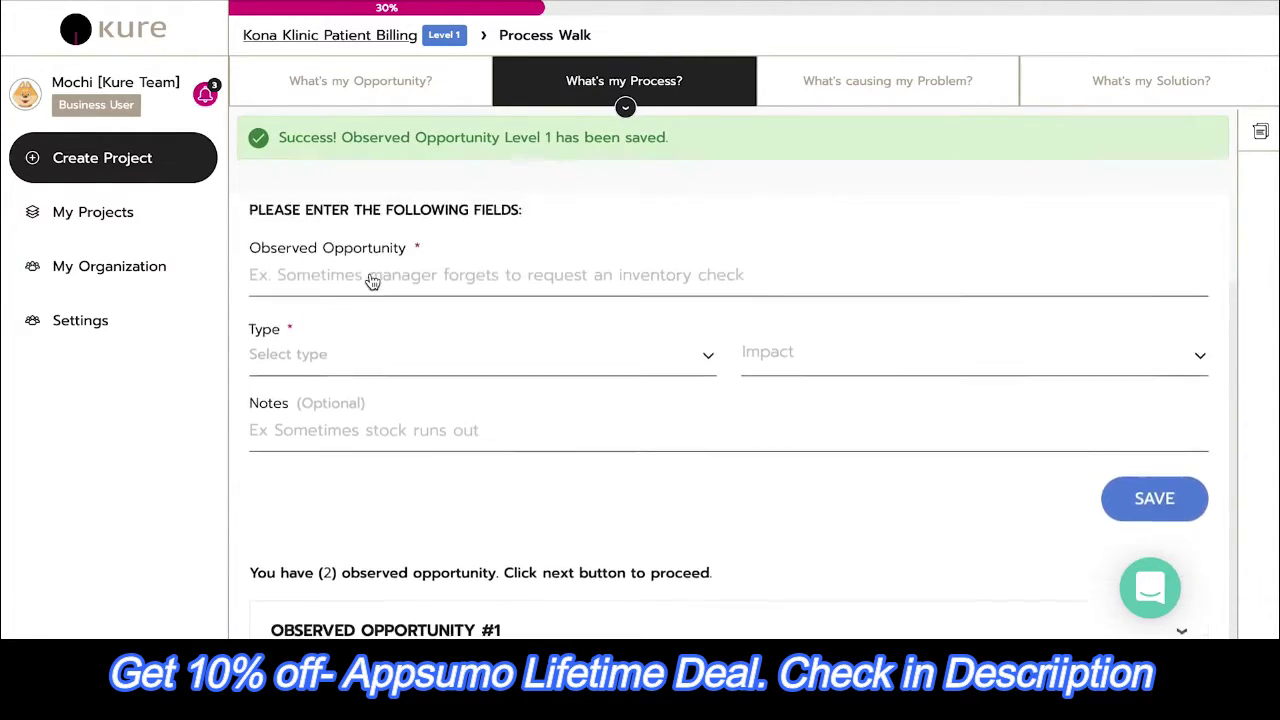
left_click(323, 290)
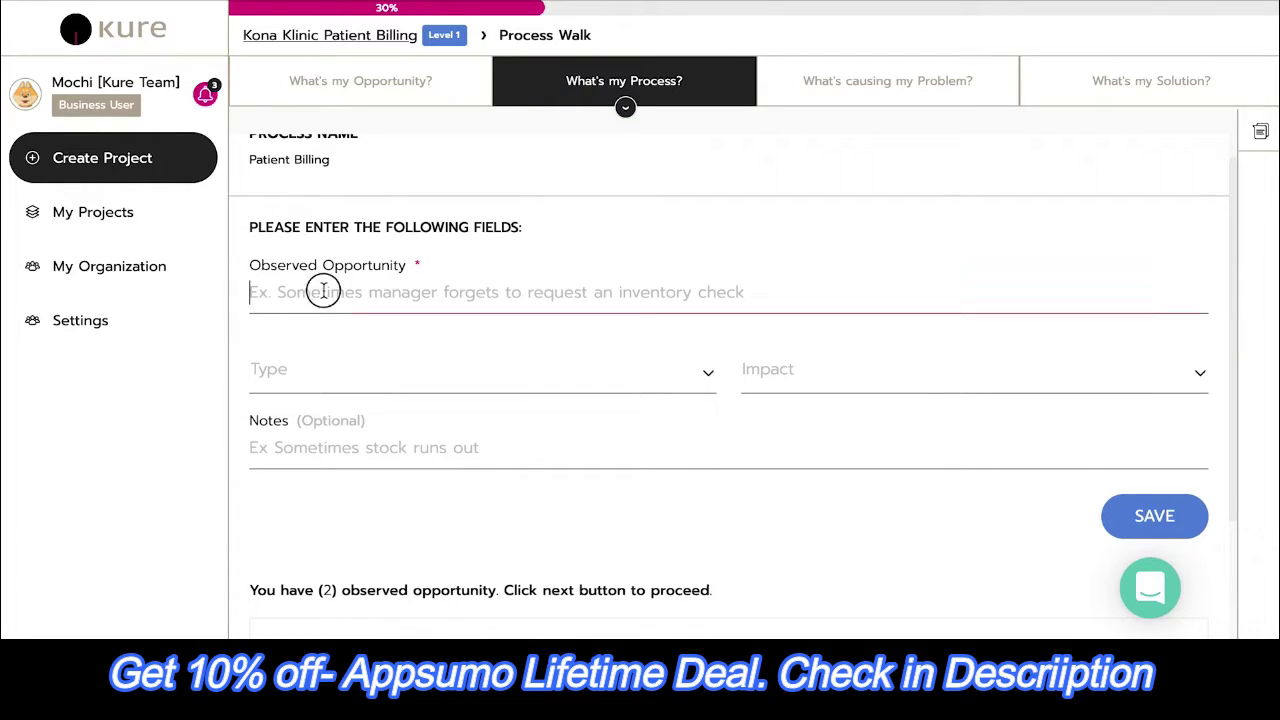
type("Staff frustrated ")
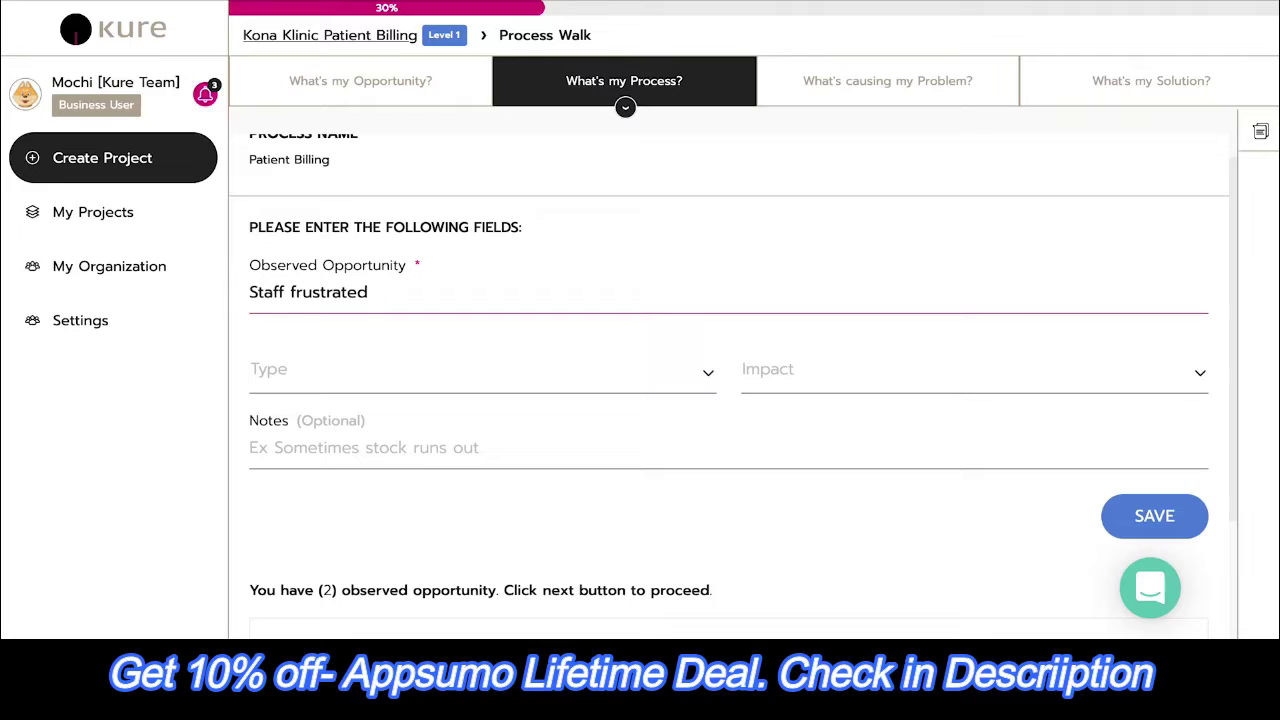
type("with organization")
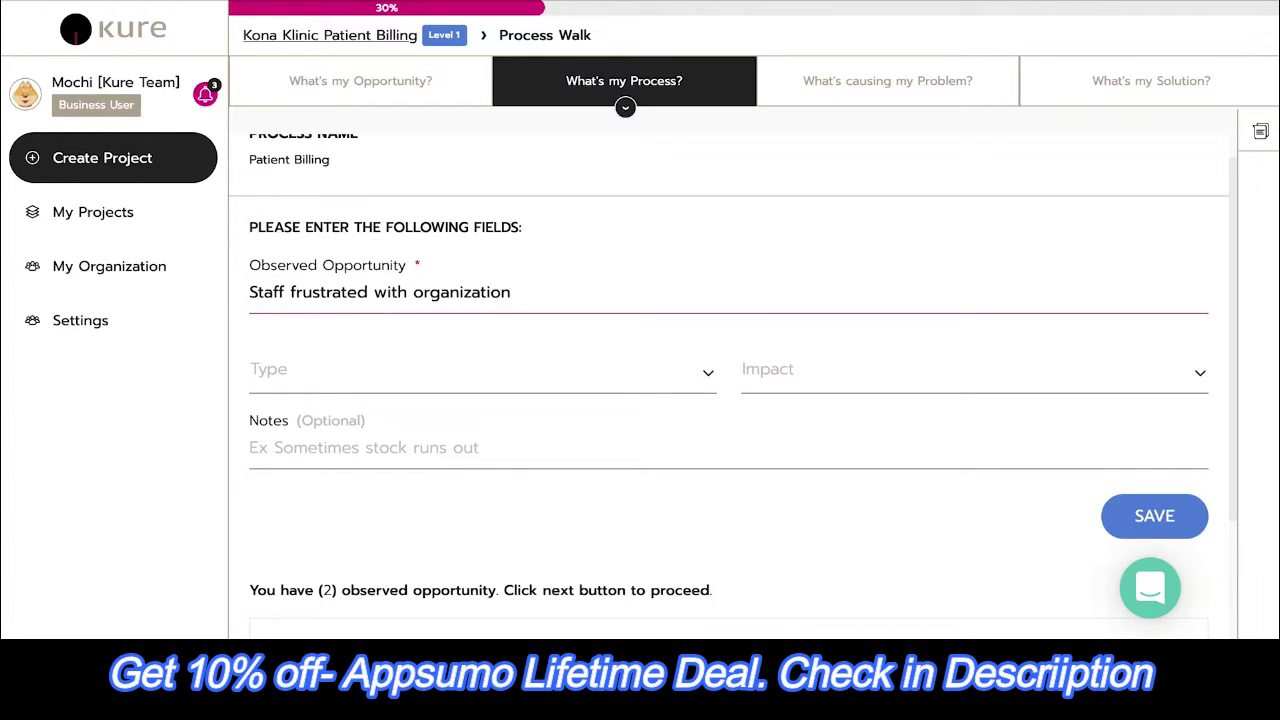
type(" and variation in ")
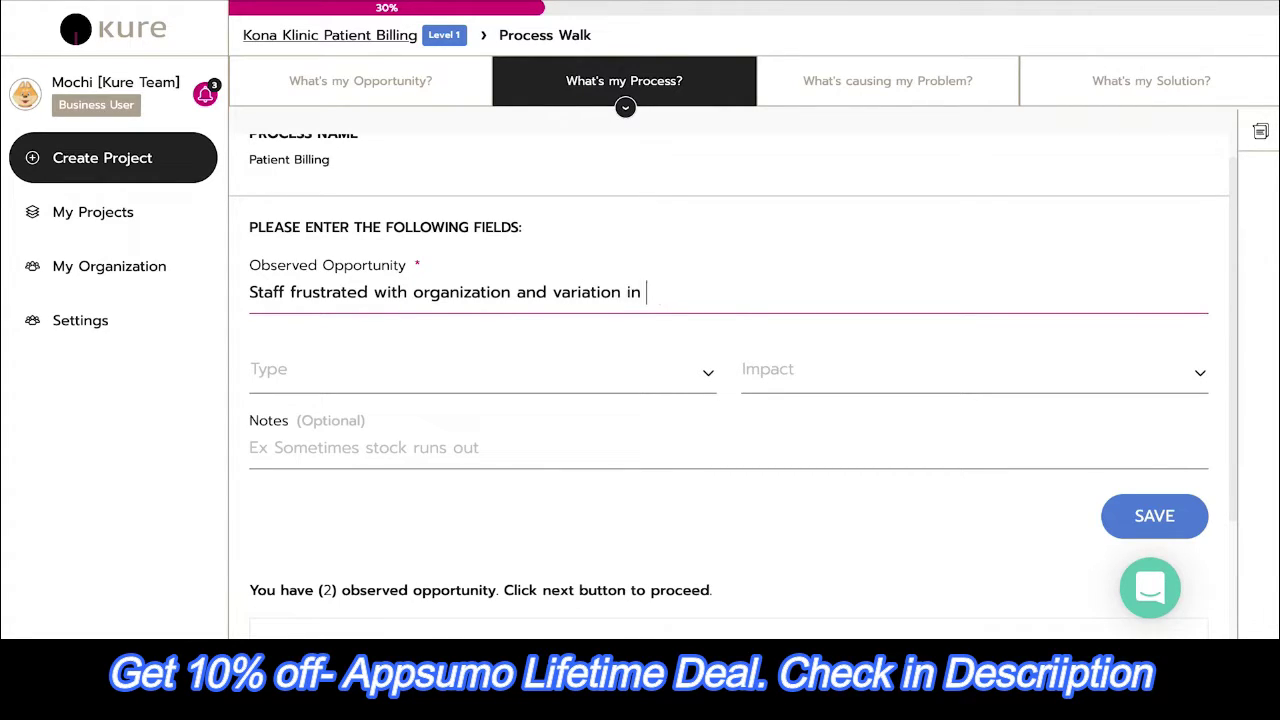
type("work stations")
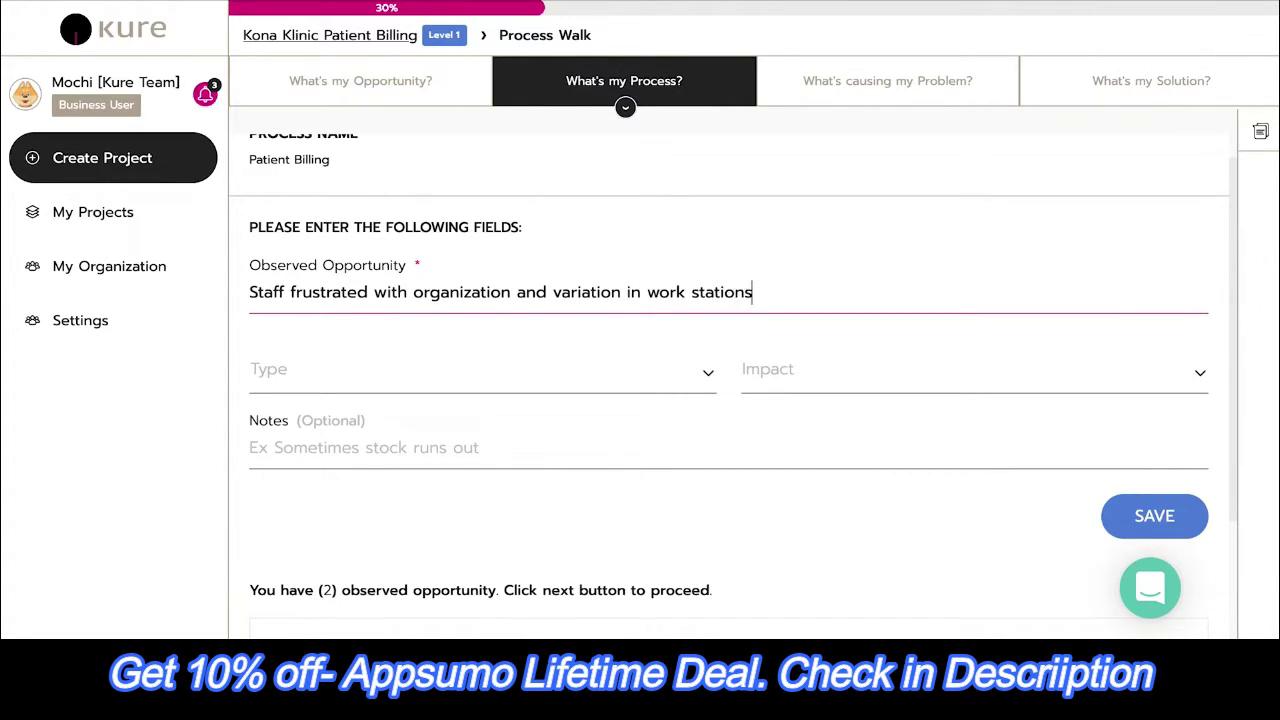
type(" and EMR")
Set the staff frustration opportunity's type to Disorganization and its impact to High
left_click(318, 376)
left_click(319, 375)
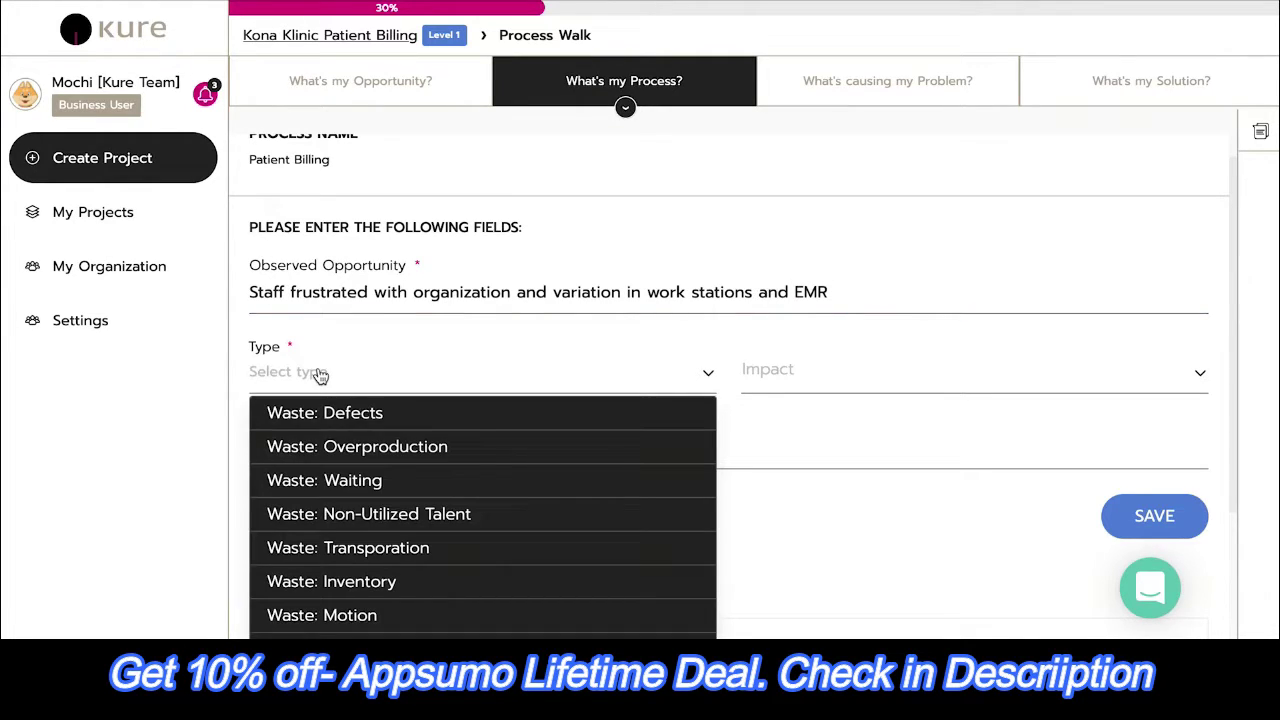
scroll(346, 474, "down", 2)
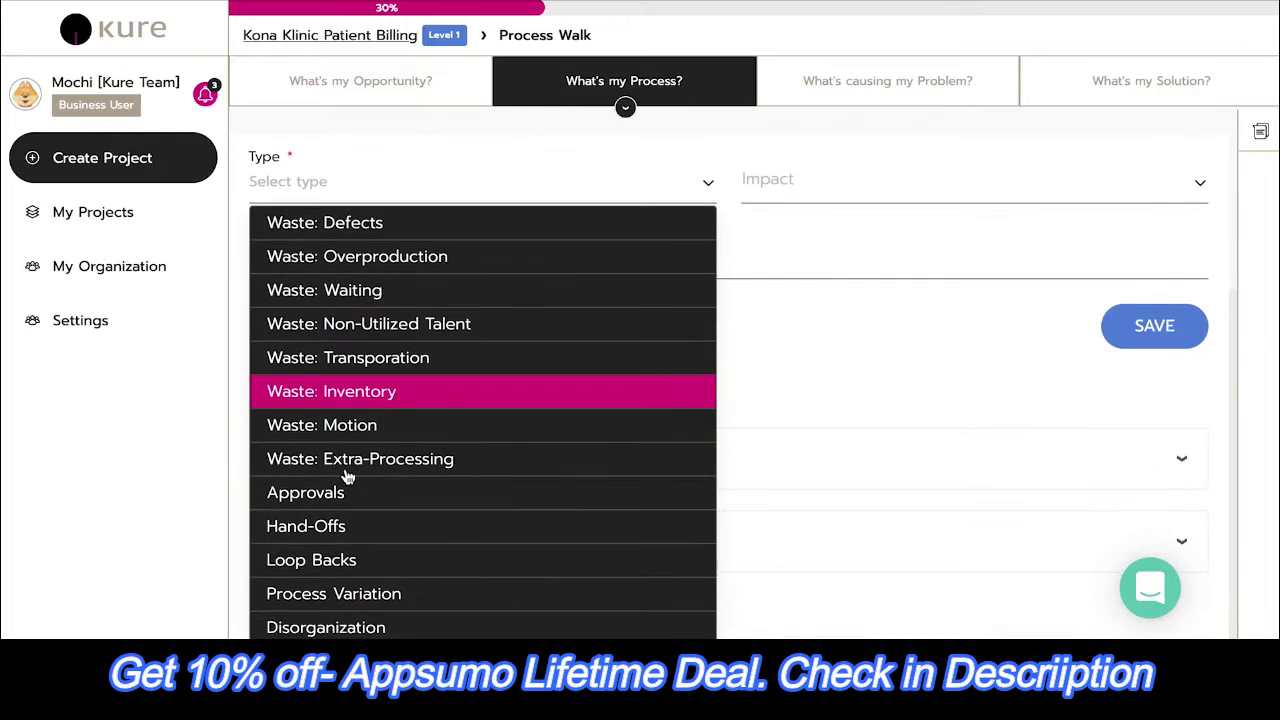
left_click(378, 627)
left_click(773, 200)
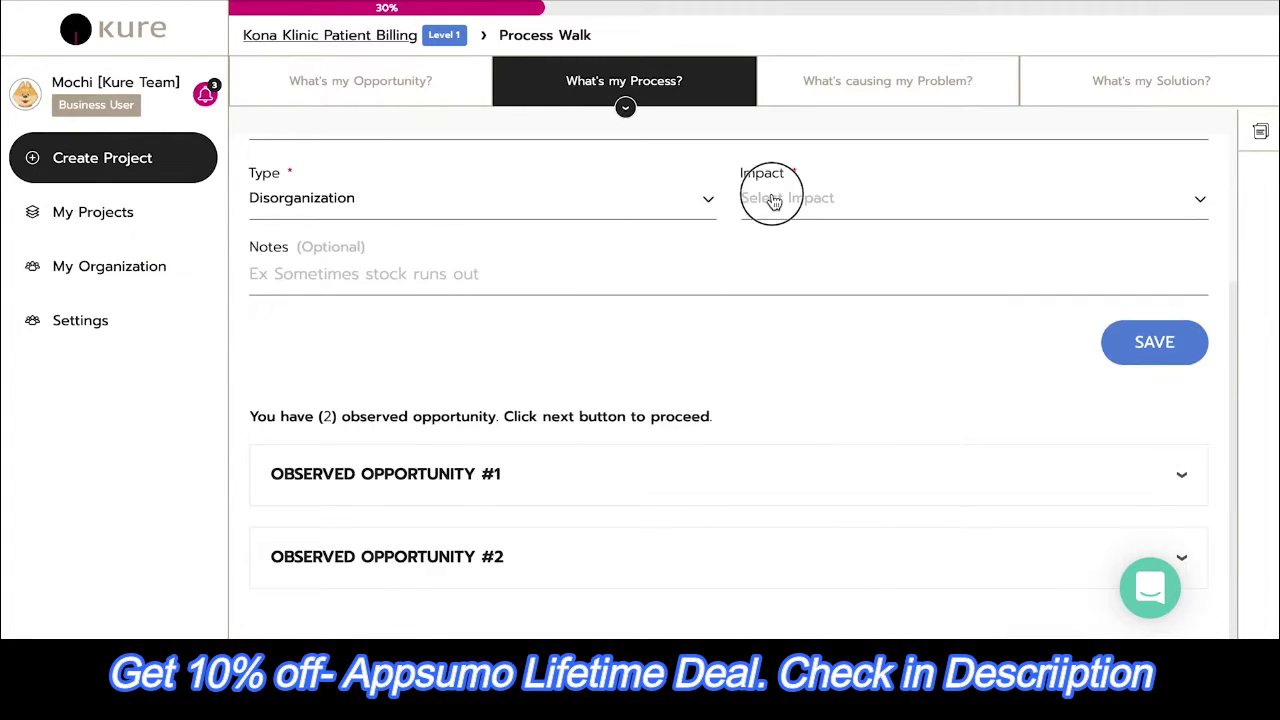
left_click(769, 238)
Add the note "The disorganization of the chart and the station" and save the staff frustration opportunity
left_click(627, 275)
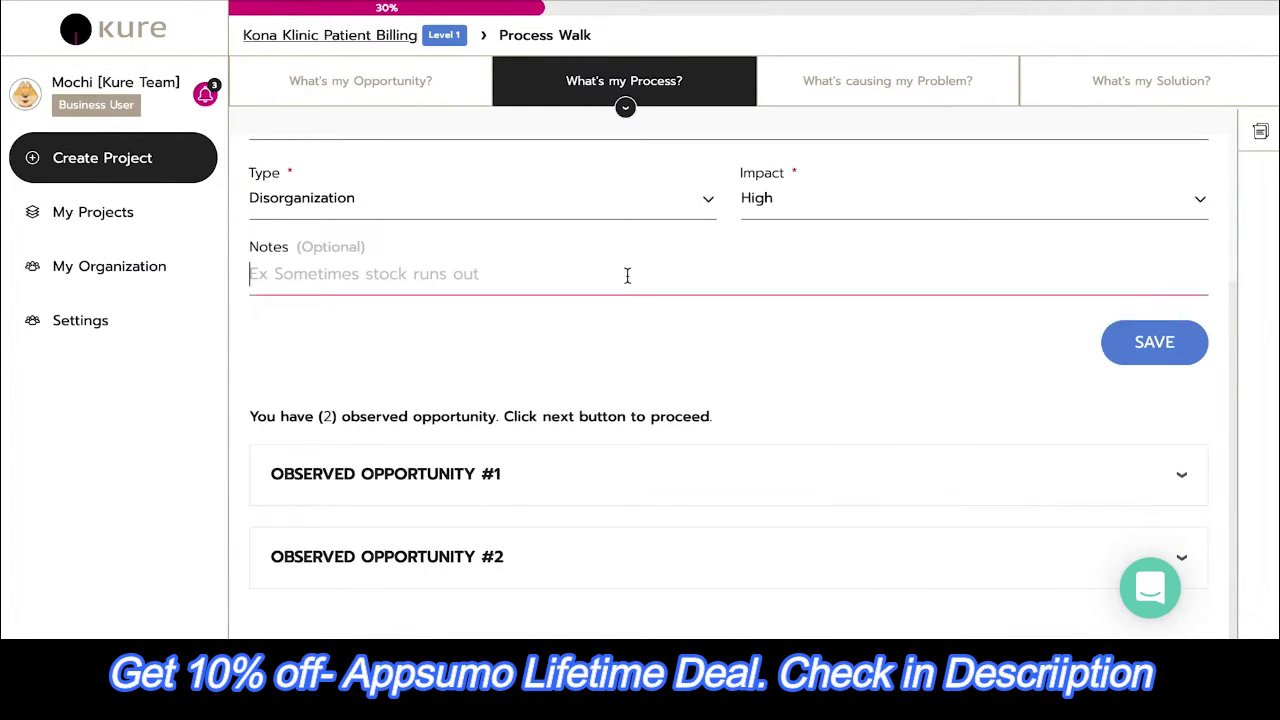
type("The ")
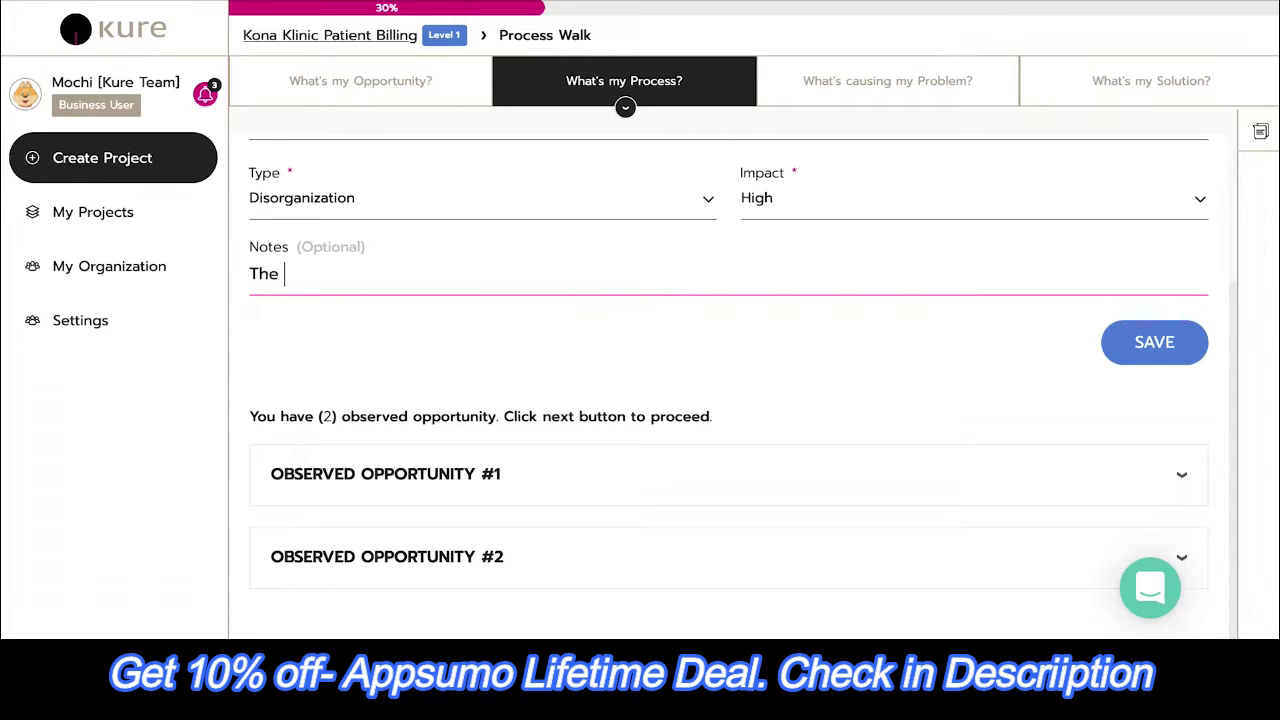
type("disorganizatio")
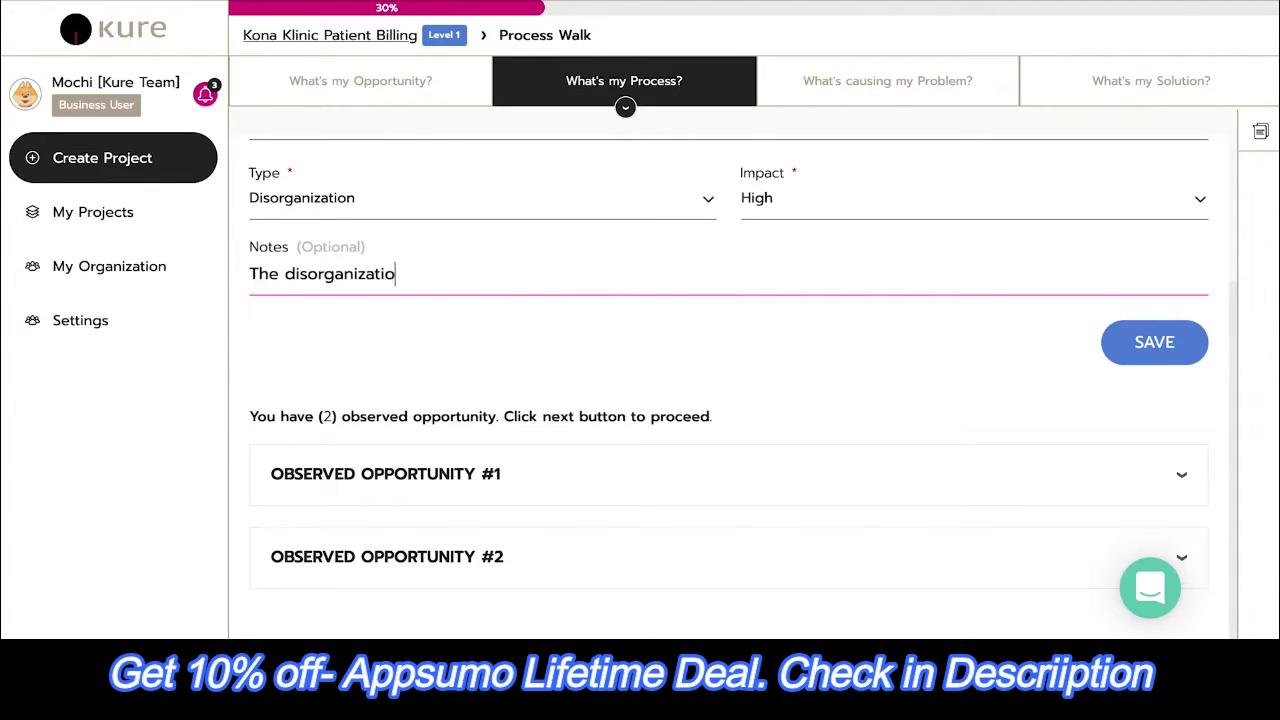
type("n of the chart an")
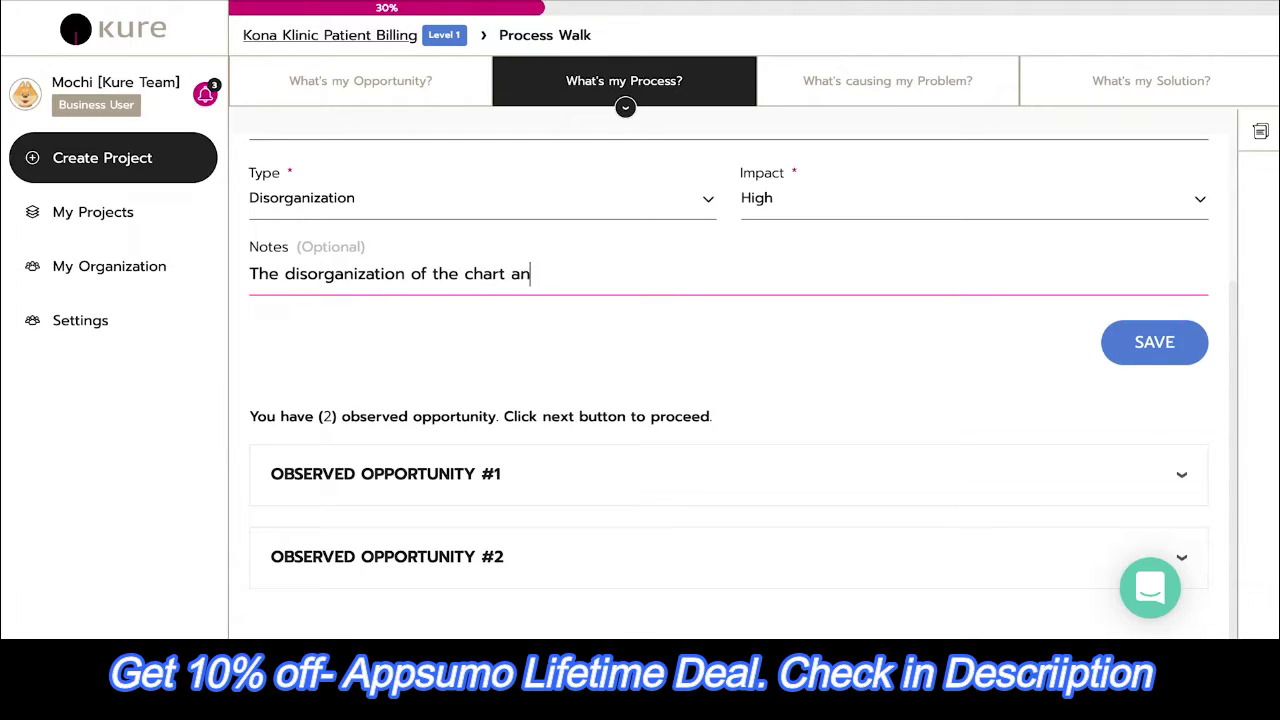
type("d the station")
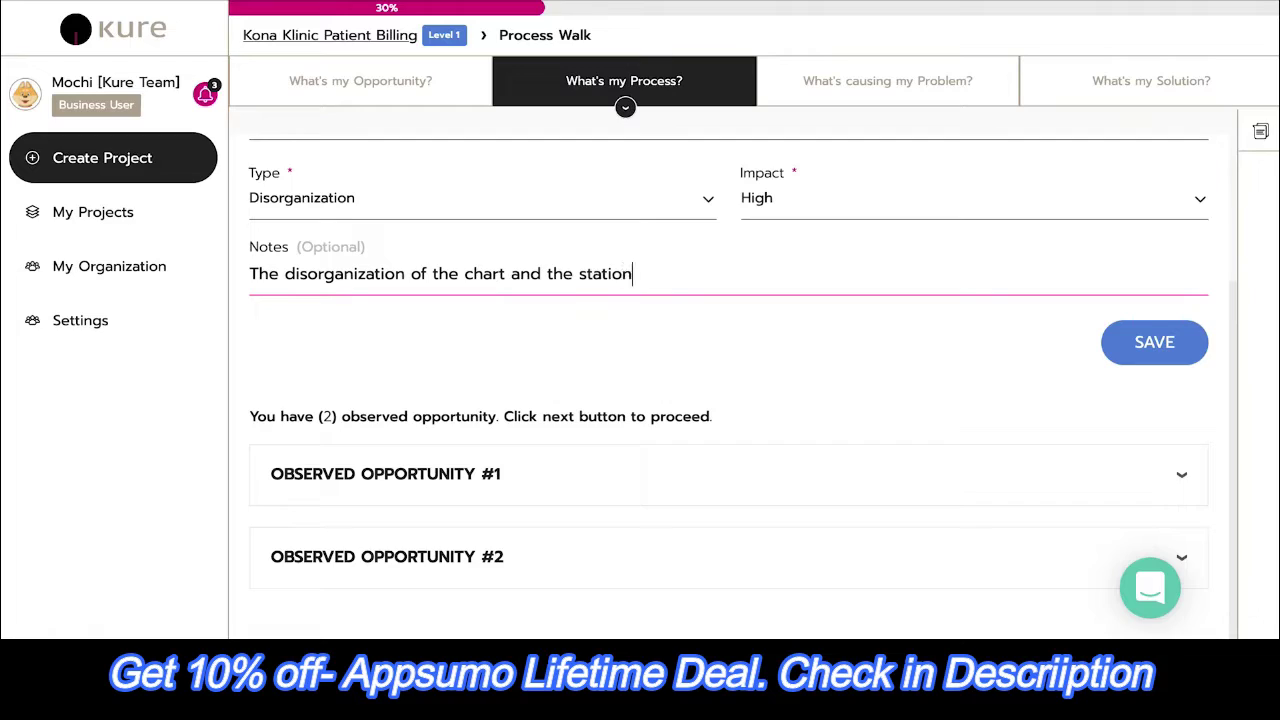
left_click(1168, 352)
Proceed from the process walk to the Before Photo stage and upload a before-5S photo
scroll(1165, 347, "down", 2)
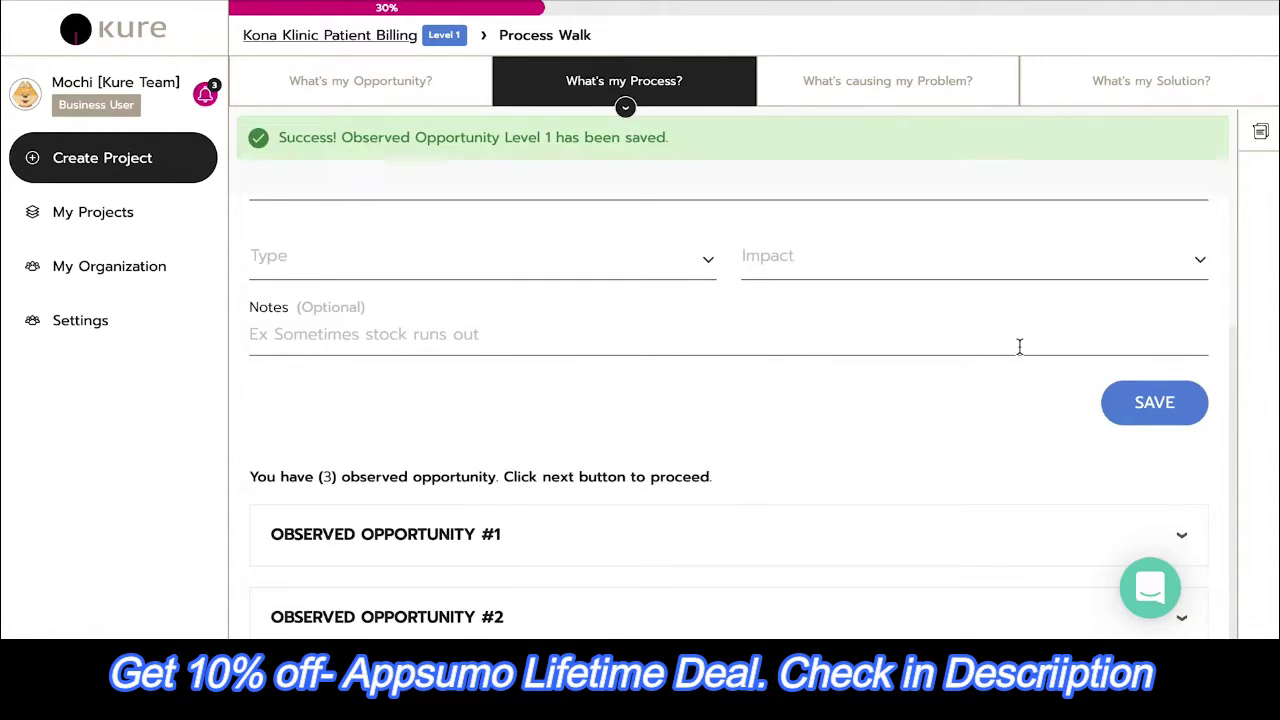
scroll(1023, 347, "down", 1)
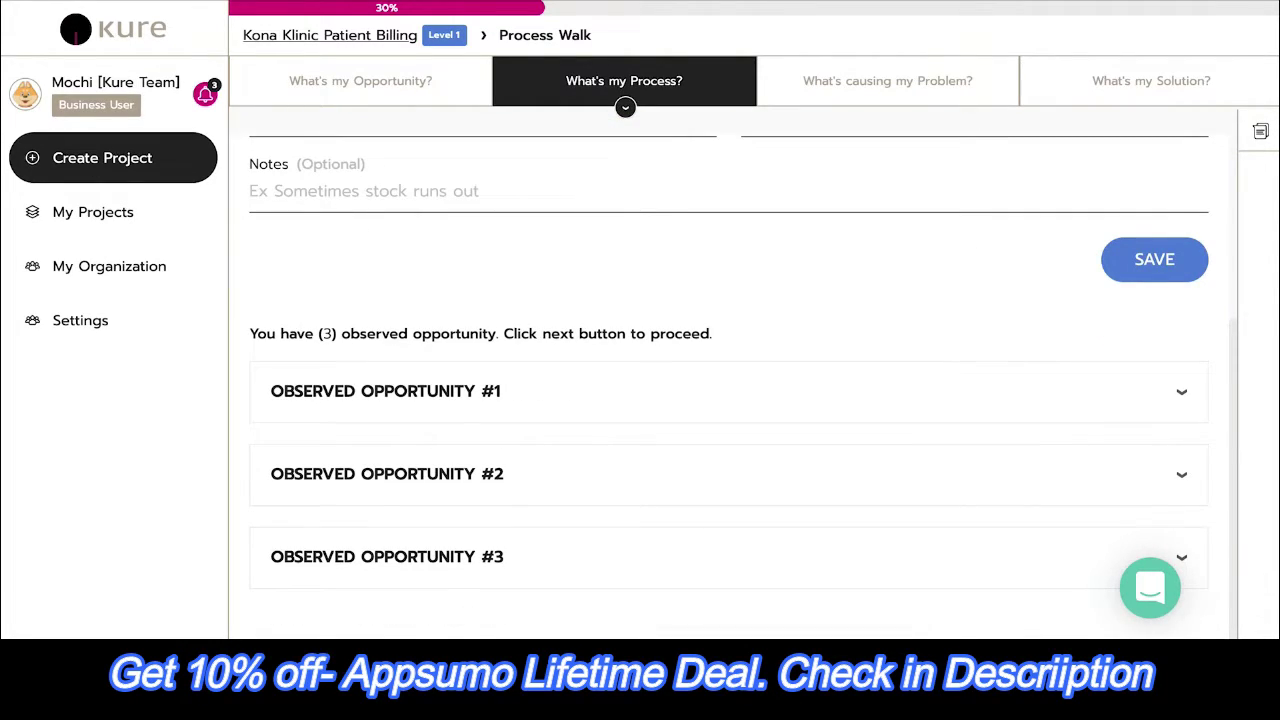
left_click(1155, 668)
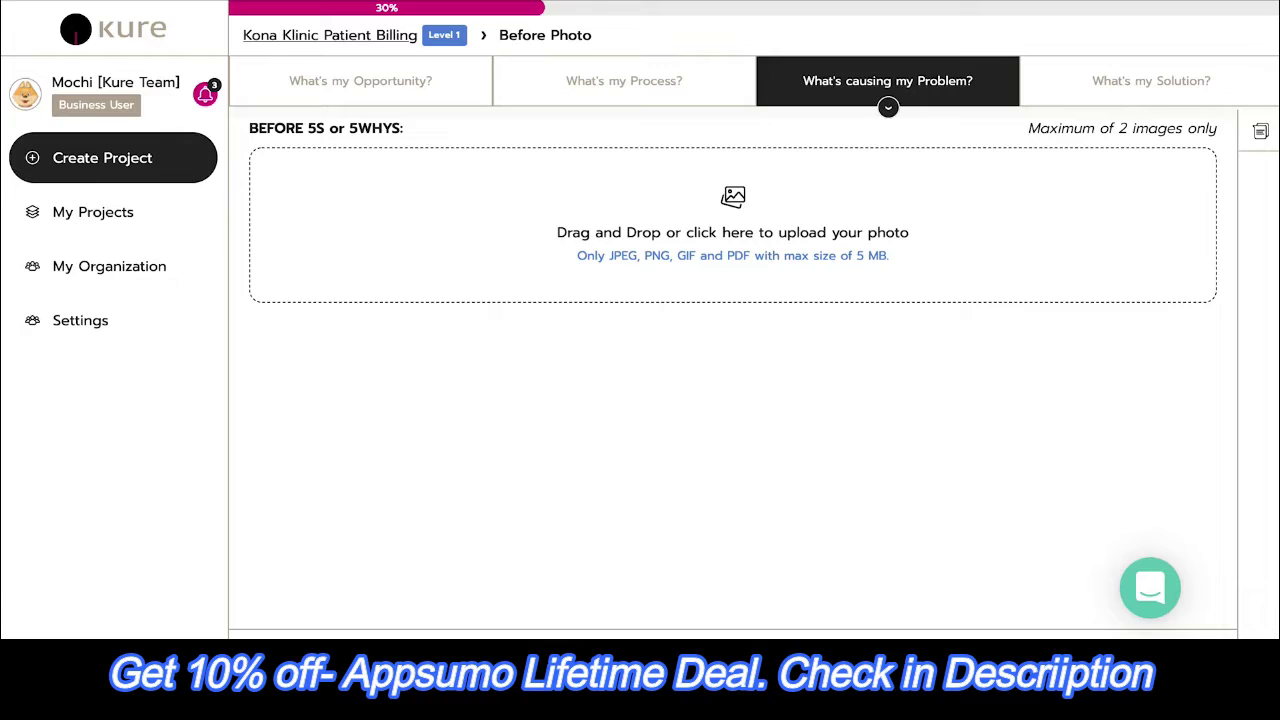
left_click_drag(2, 330, 712, 233)
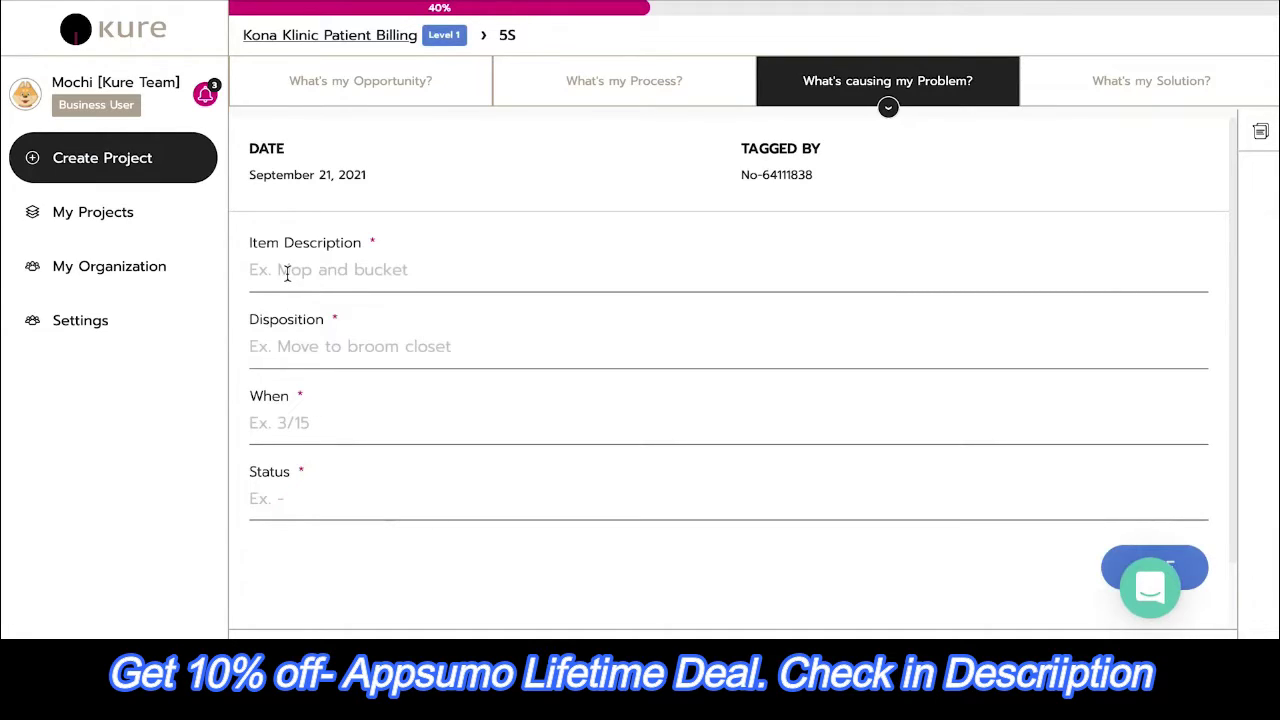
Describe the 5S item as "Removed excess supplies and materials from work area"
left_click(286, 273)
type("Rem")
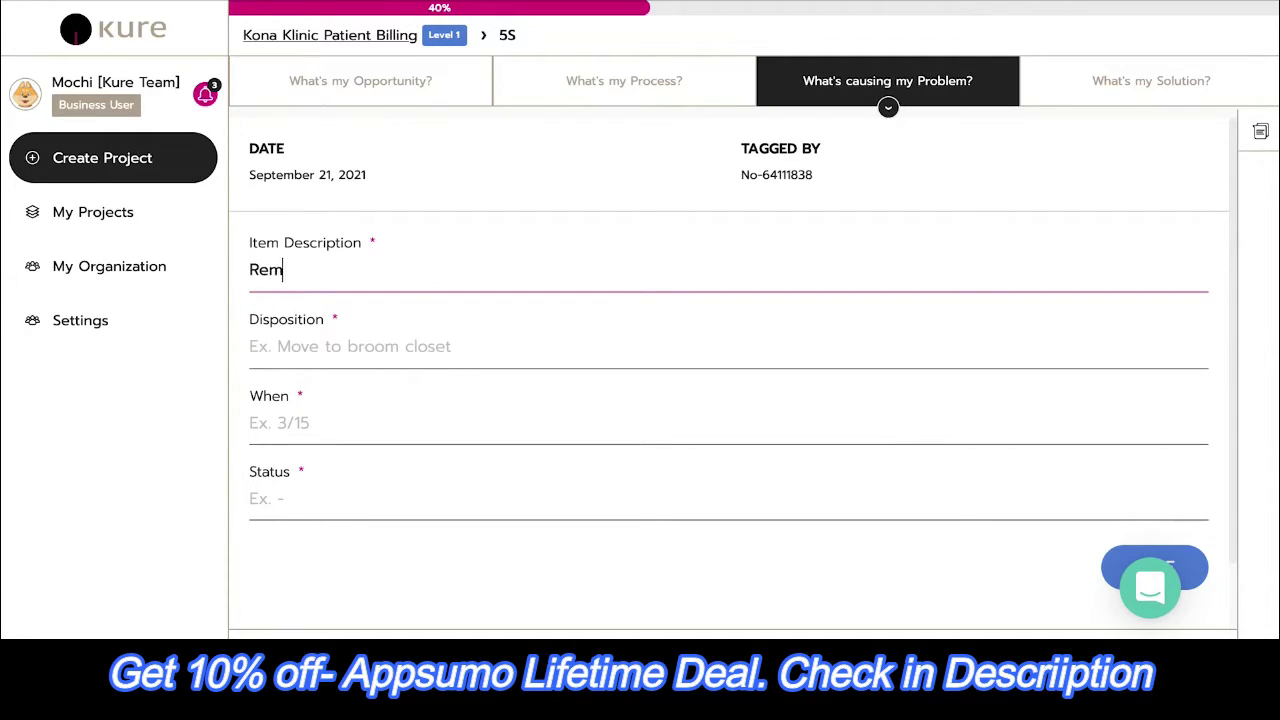
type("oved excess")
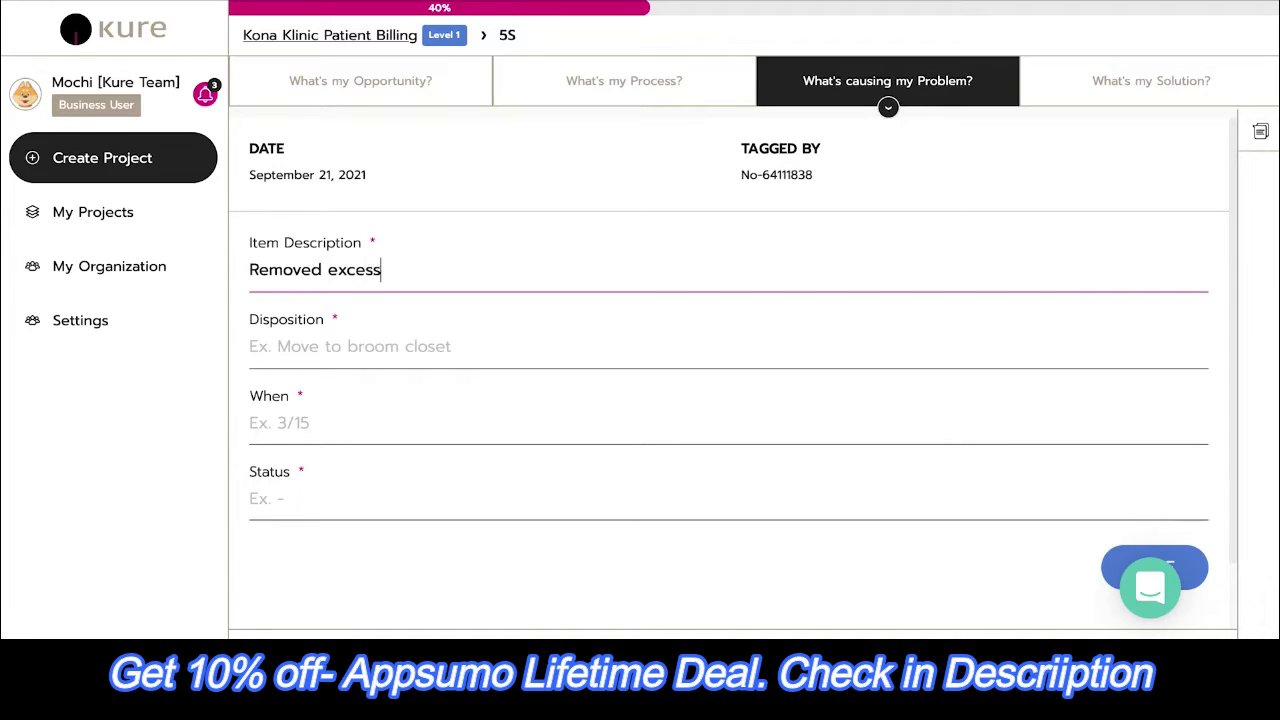
type(" supplies and mat")
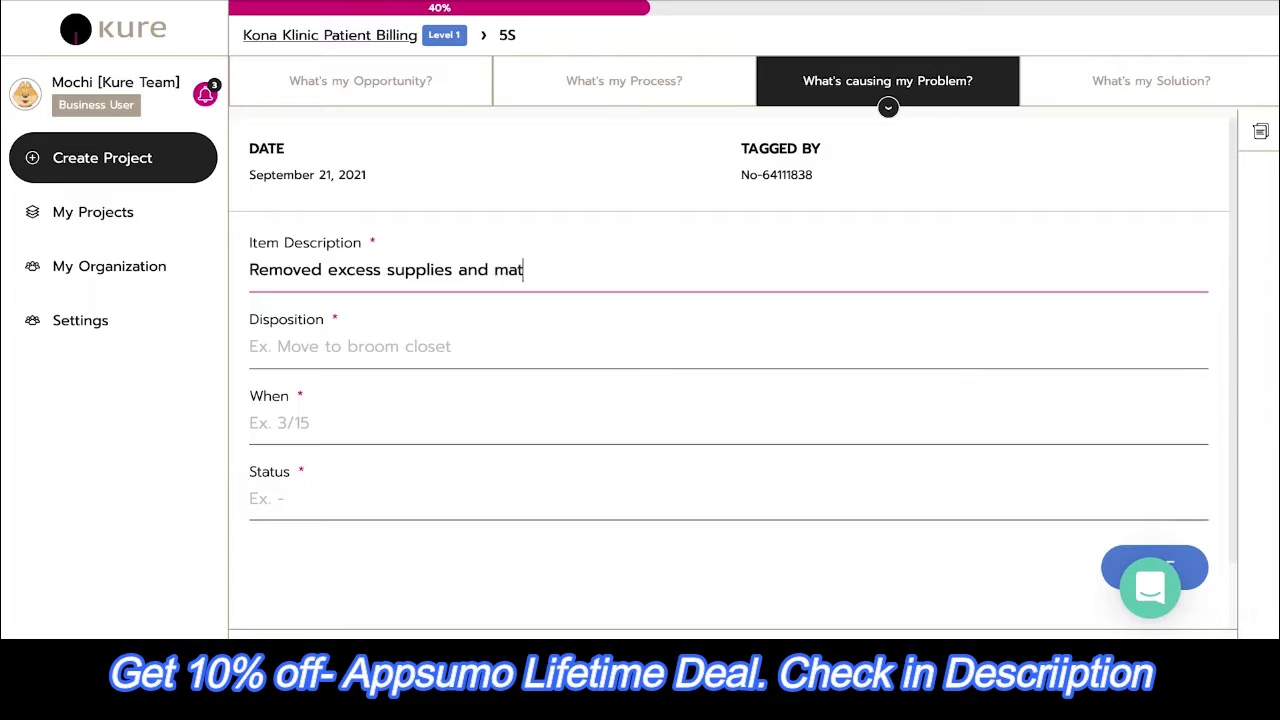
type("erials from work area")
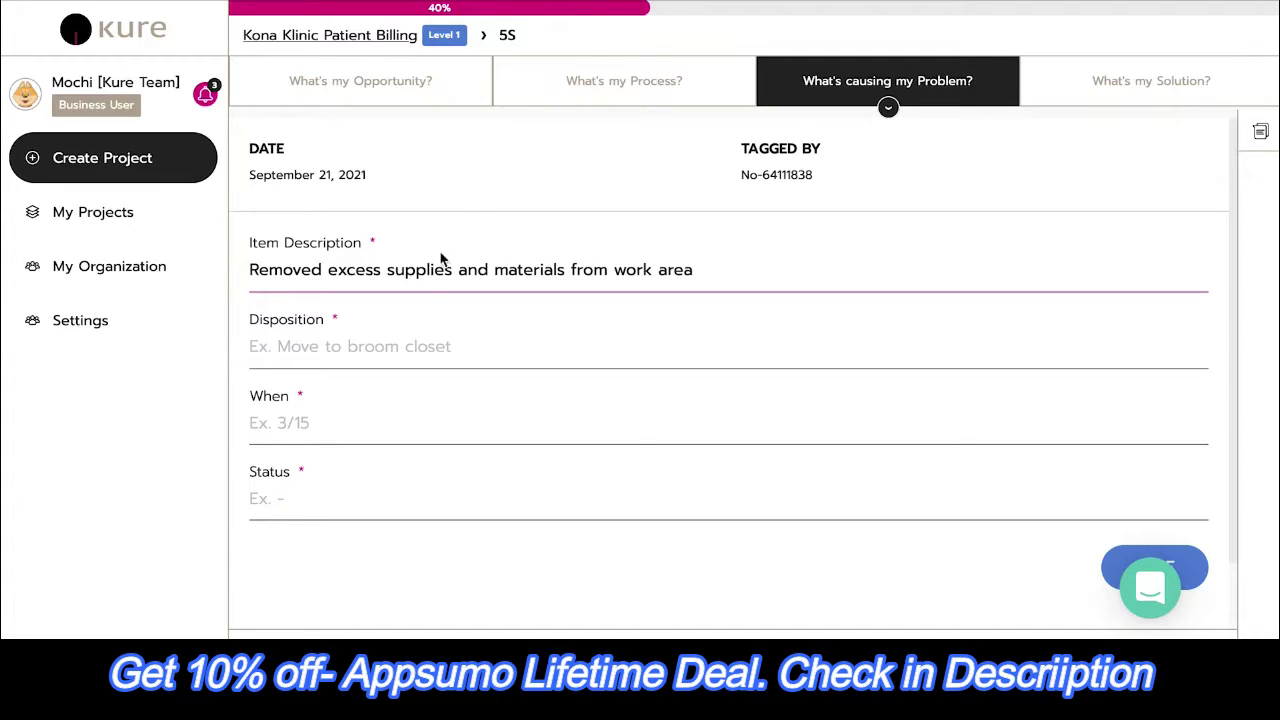
Enter "Returned to storage or discarded" as the disposition of the excess supplies item
left_click(277, 348)
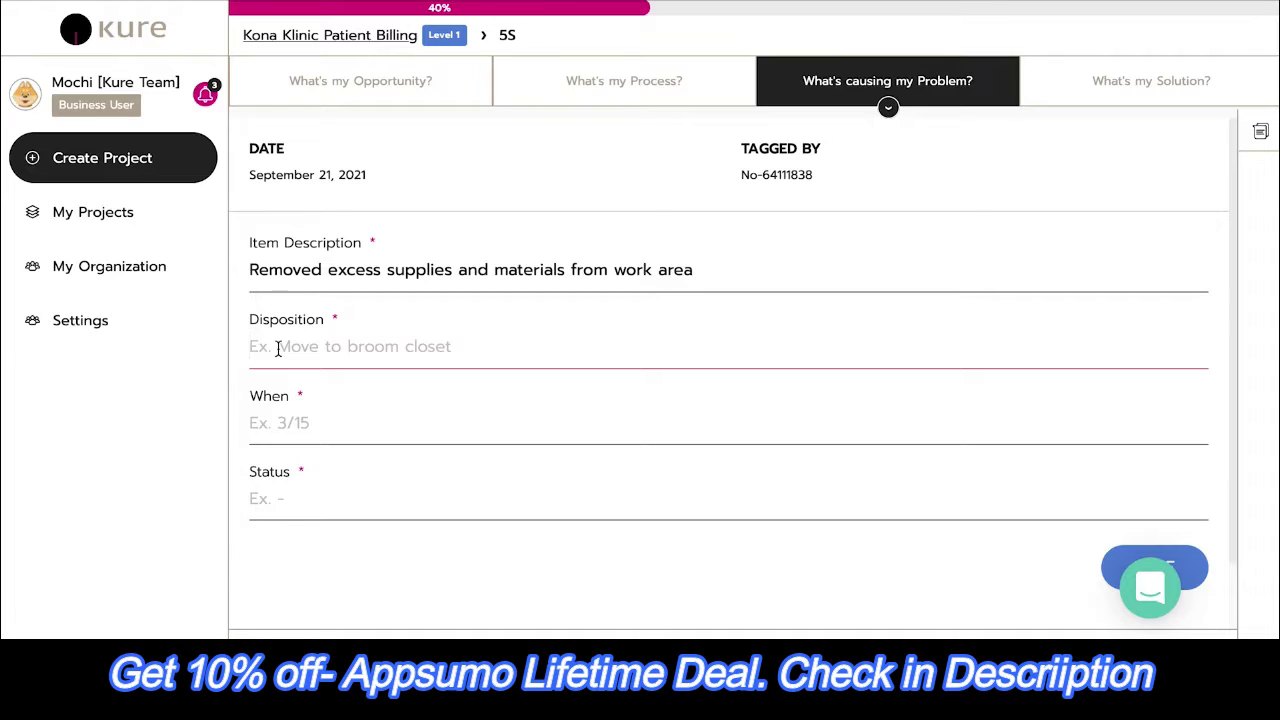
type("Returned")
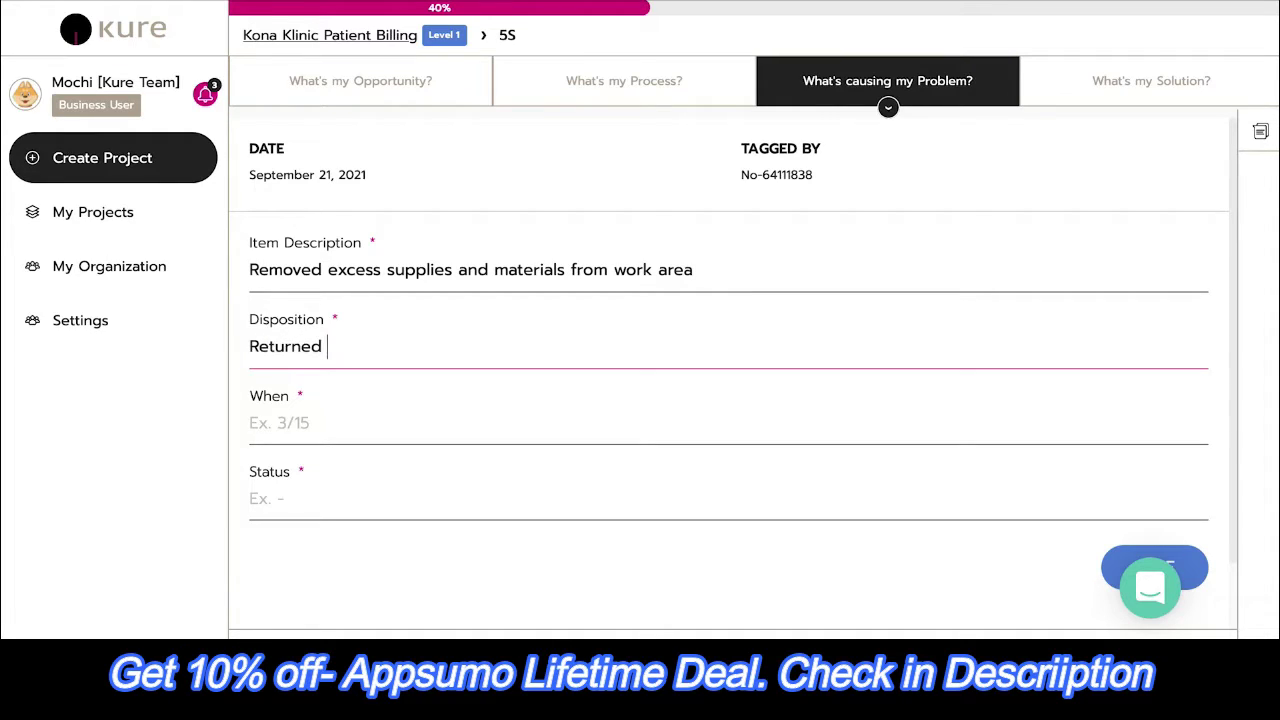
type(" to storage or d")
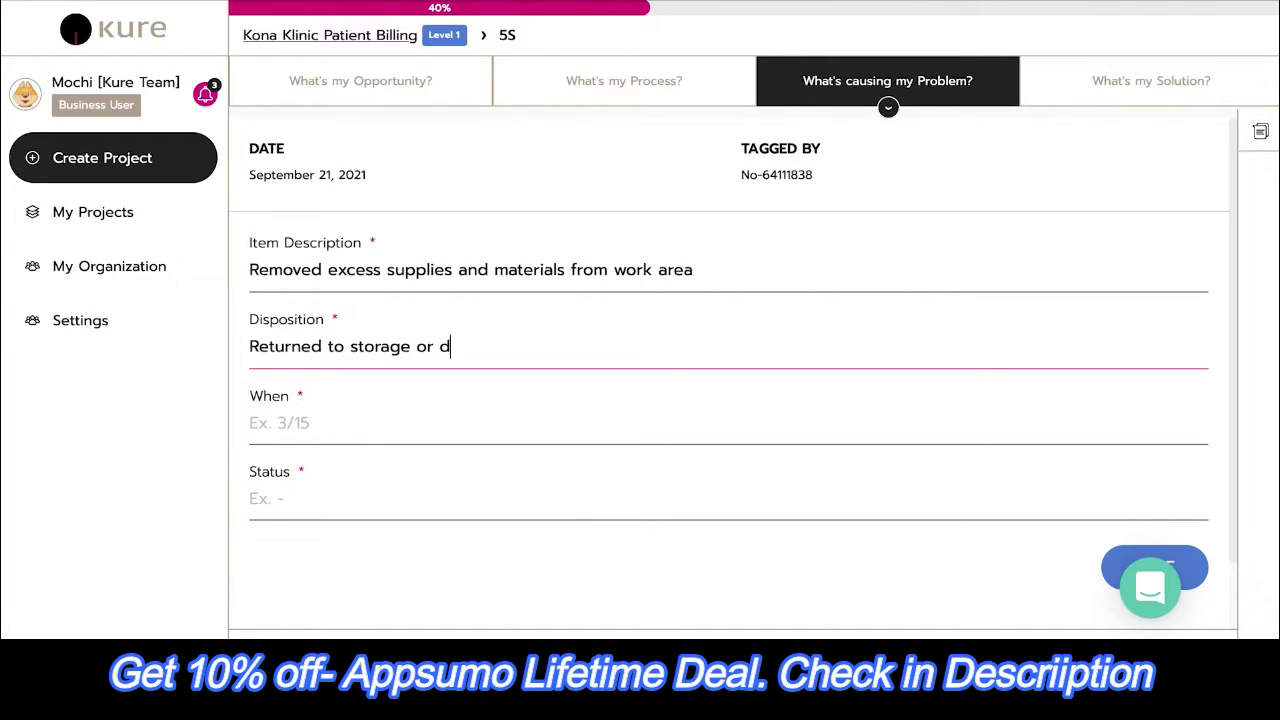
type("iscarded")
Date the excess supplies item 09/21/2021, give it the status "Complete" and save it
left_click(292, 425)
type("09/")
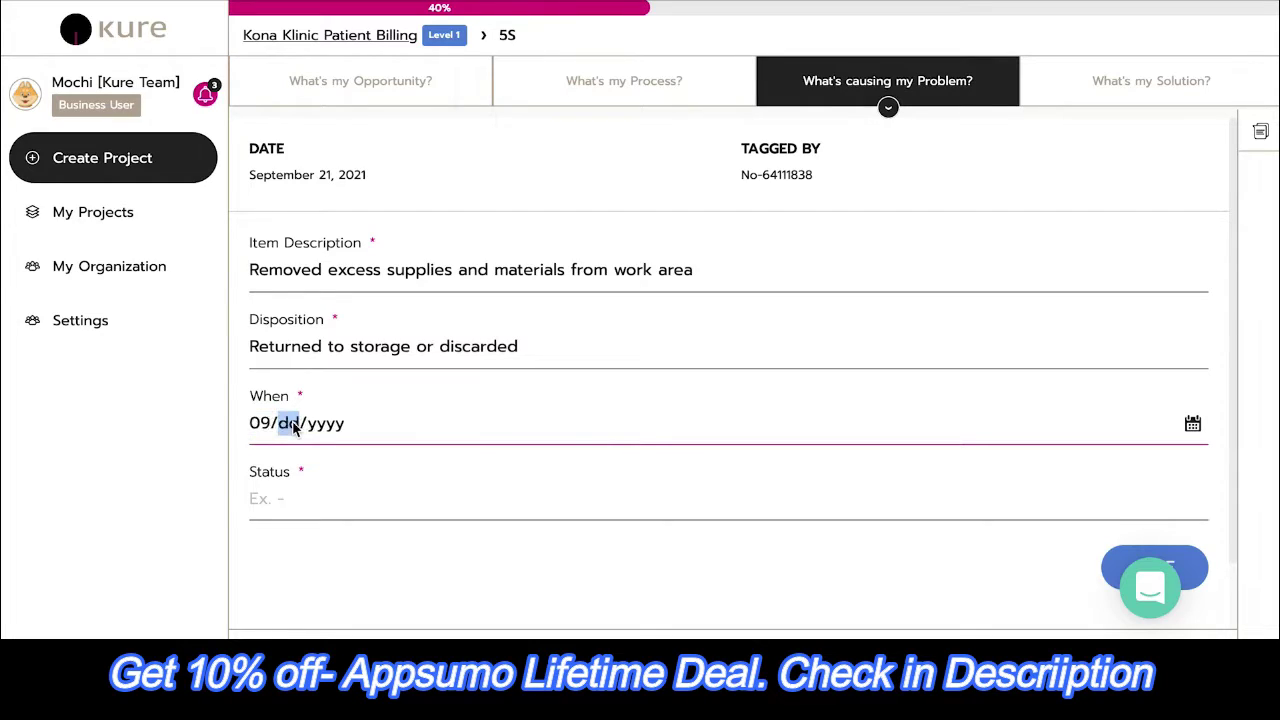
type("21/")
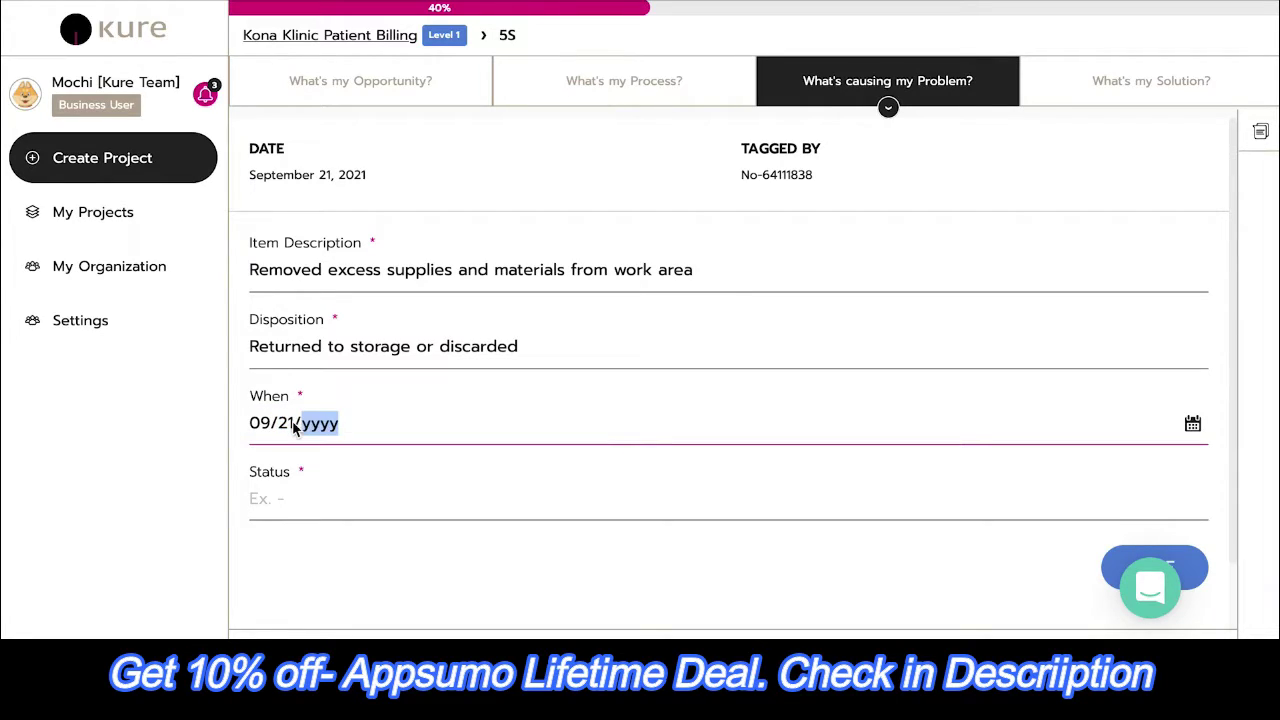
type("2021")
left_click(322, 502)
type("Complete")
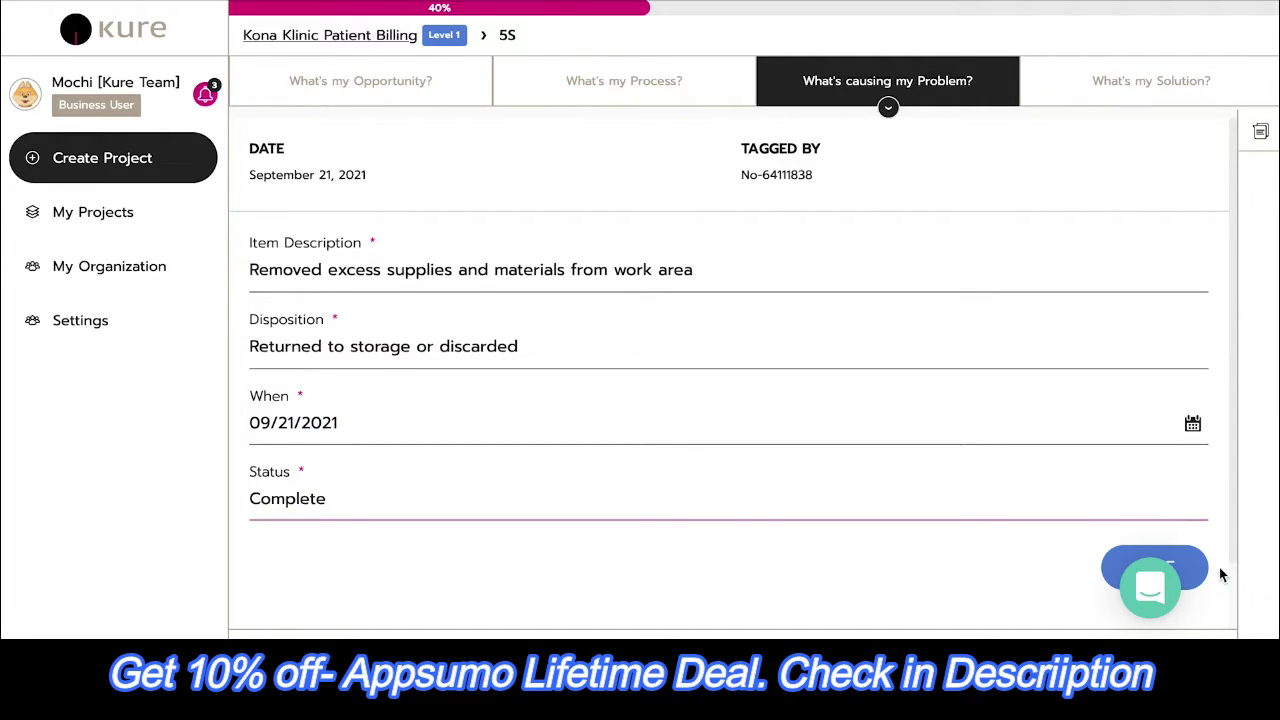
scroll(1219, 574, "down", 1)
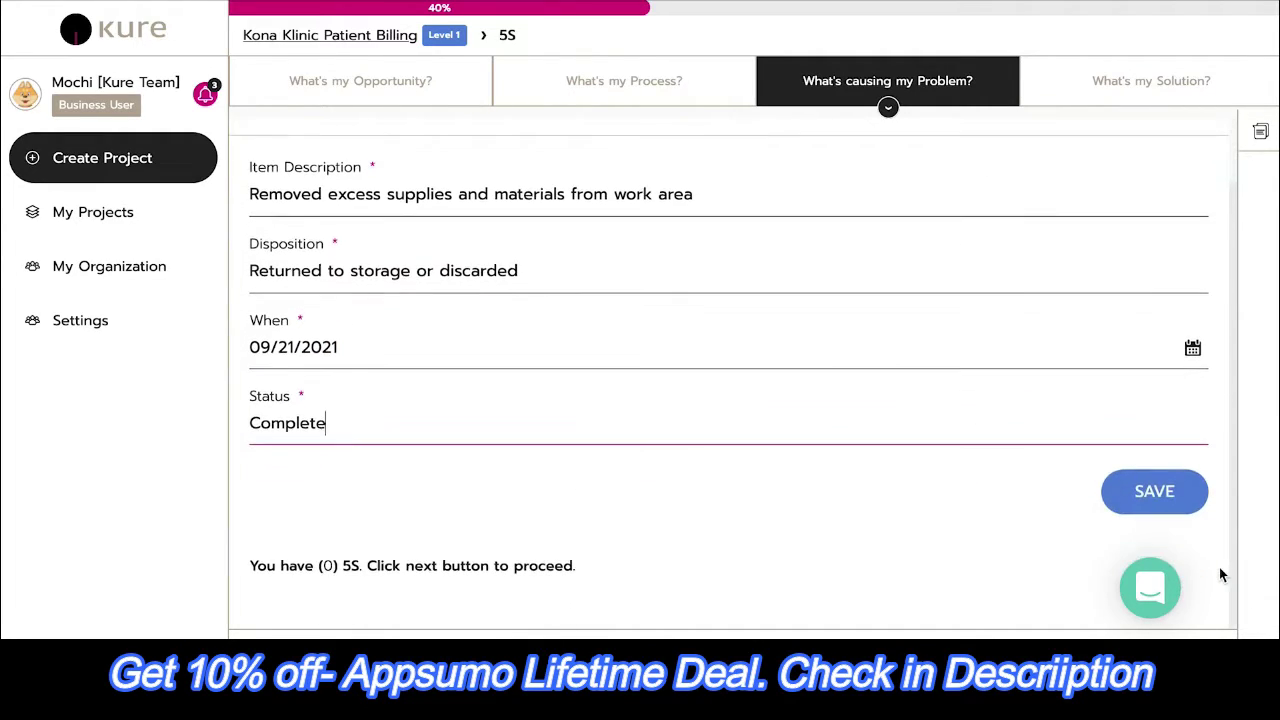
left_click(1186, 500)
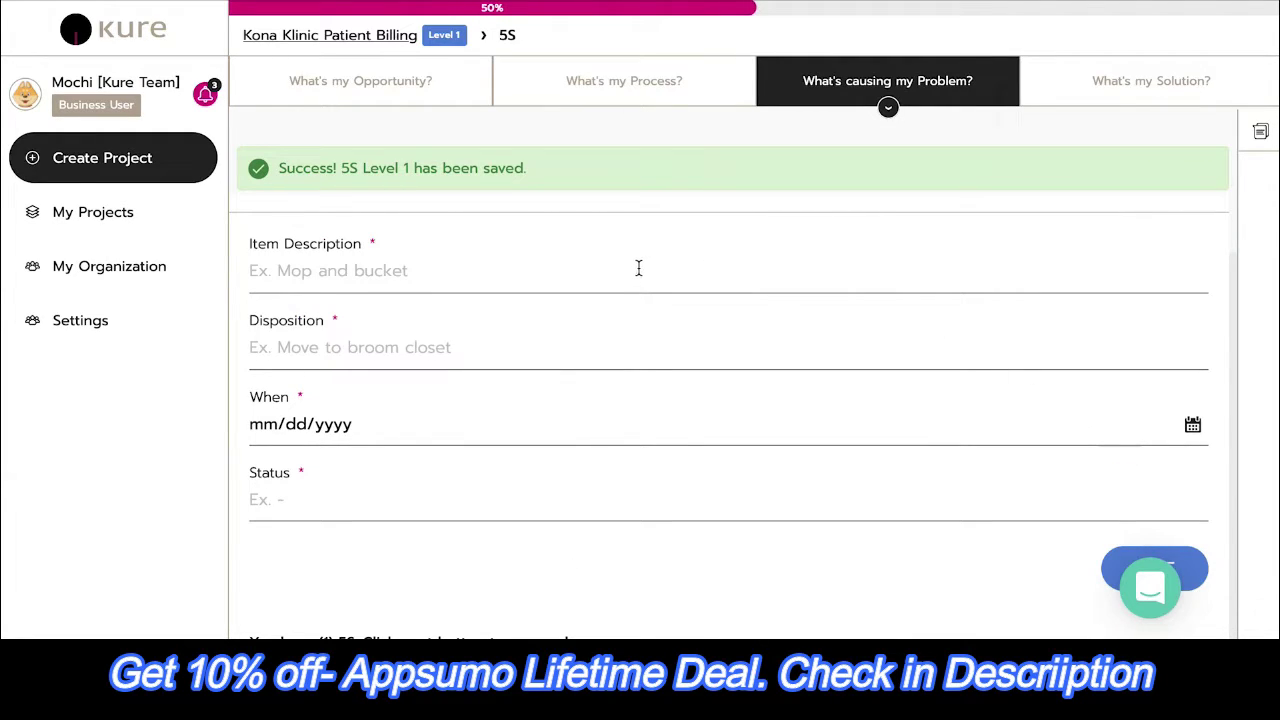
Describe a second 5S item as "Computer stations used for multiple tasks, including charting in EMR"
scroll(637, 262, "down", 1)
scroll(620, 266, "down", 1)
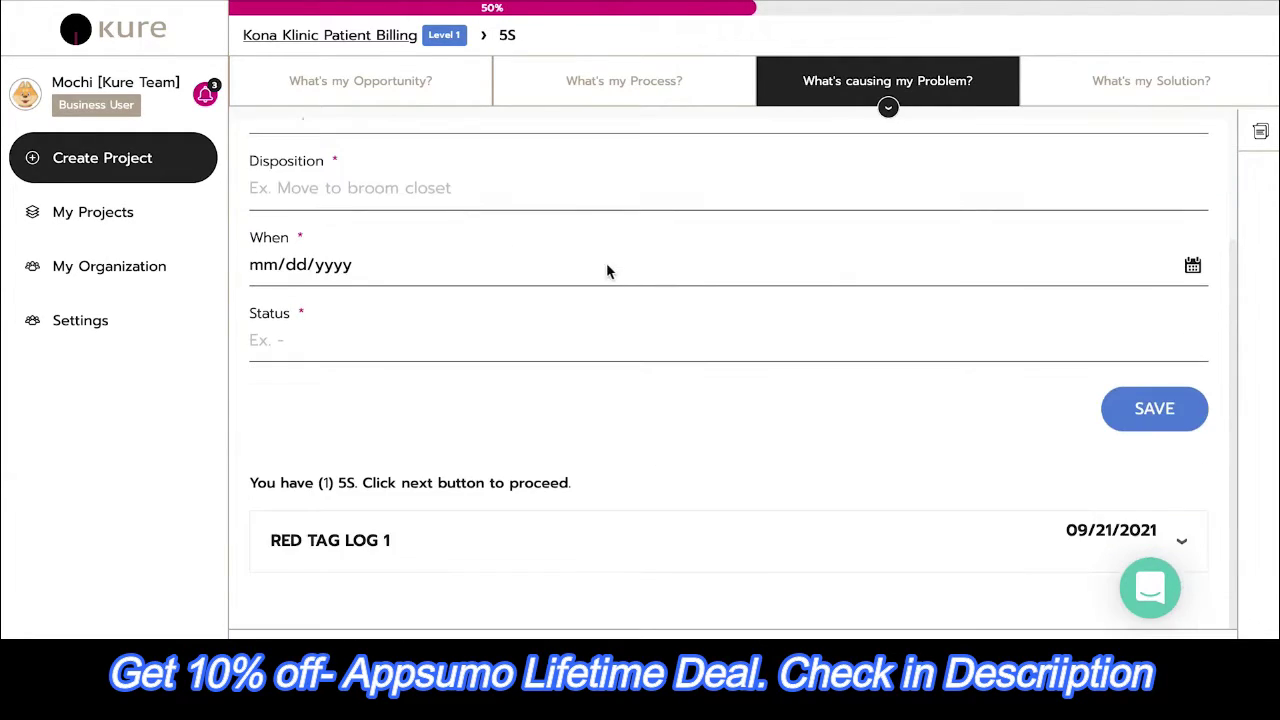
scroll(557, 280, "up", 2)
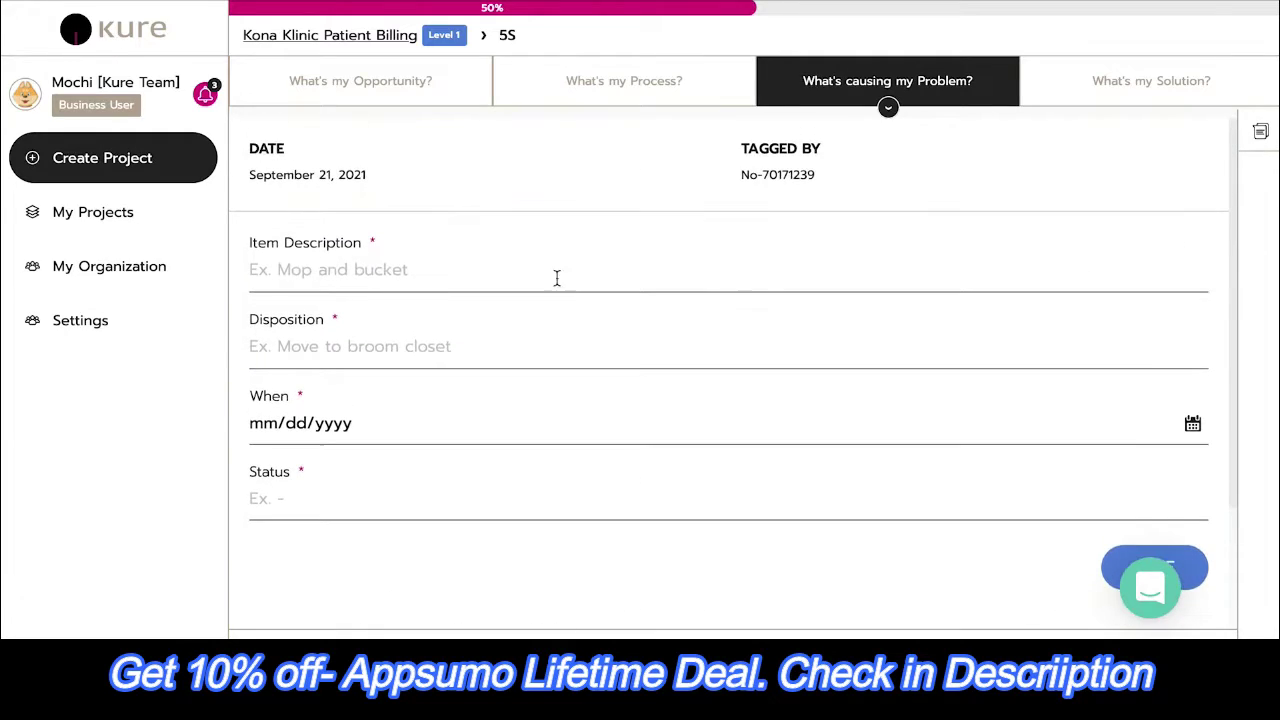
left_click(459, 273)
type("Computer statio")
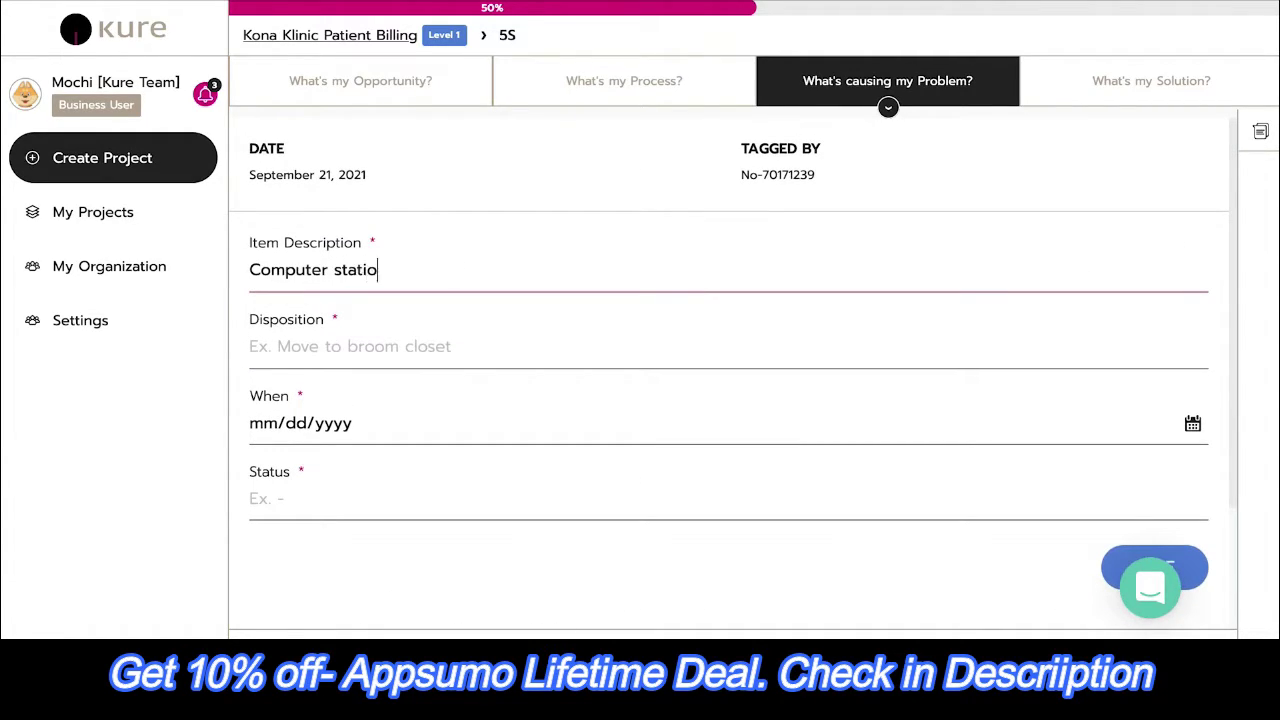
type("ns used for multipl")
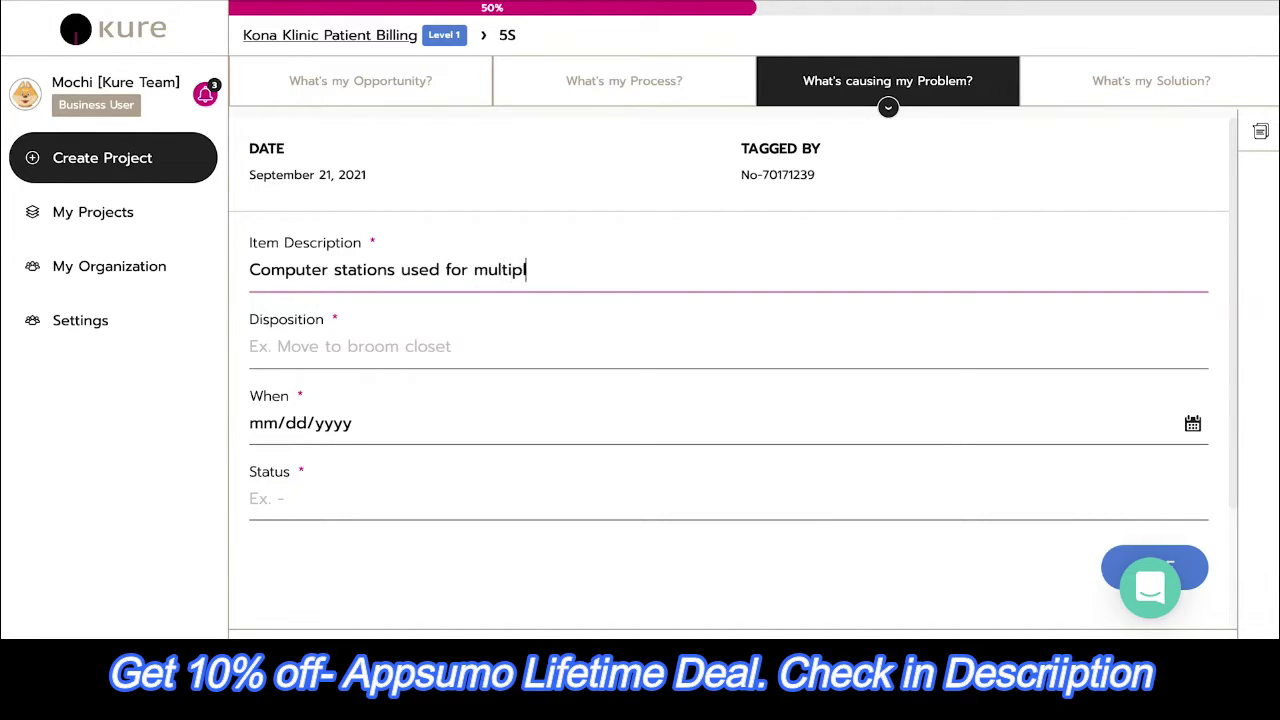
type("e tasks, including")
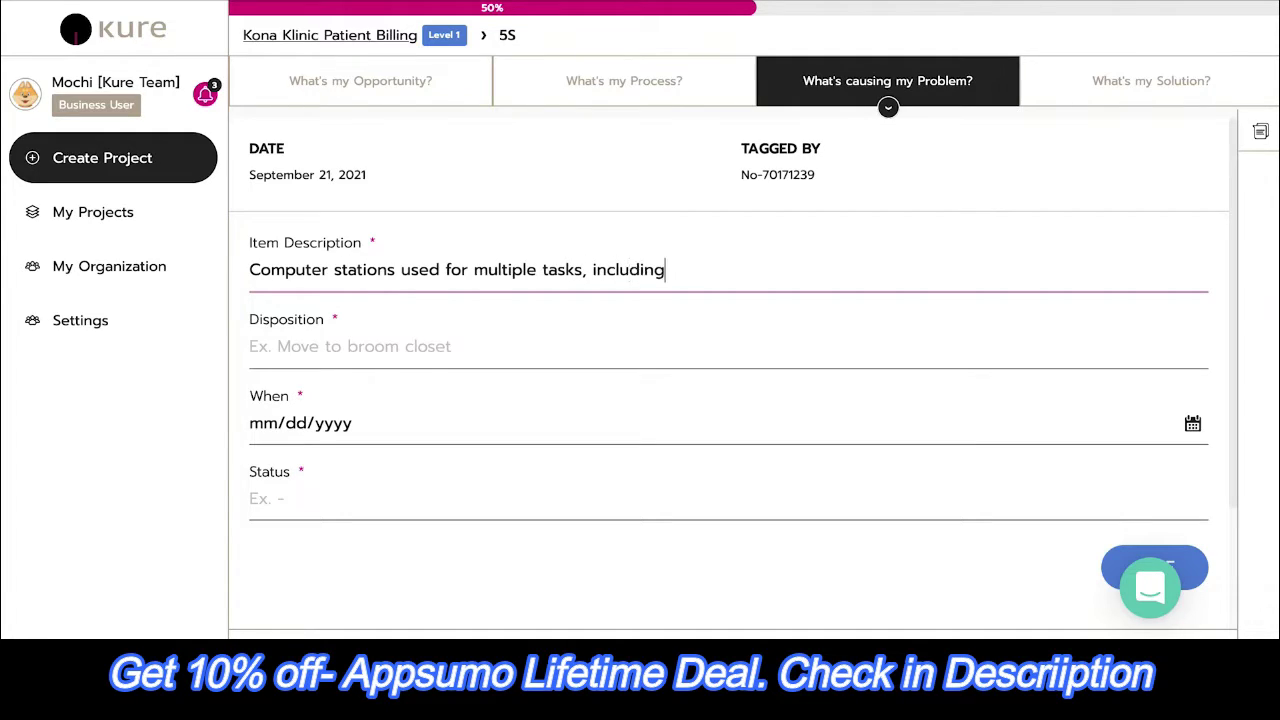
type(" charting in EMR")
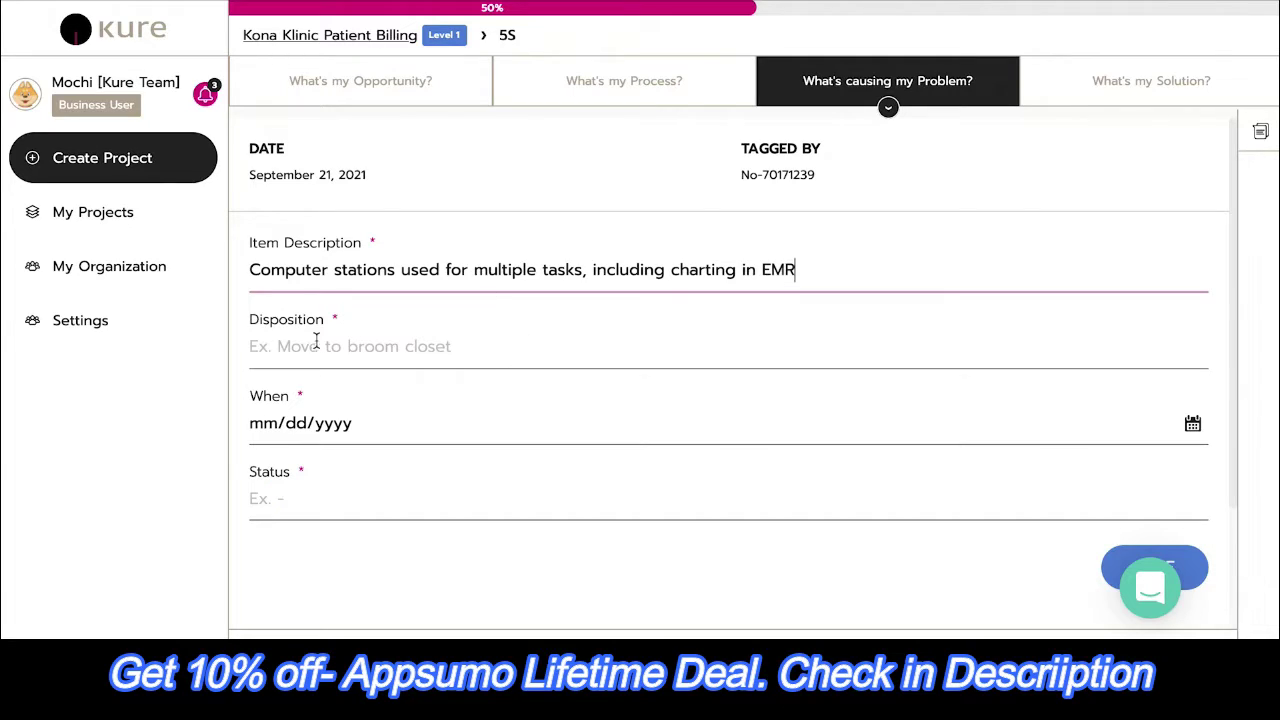
Enter "Dedicate one station for EMR only" as the disposition of the computer stations item
left_click(288, 349)
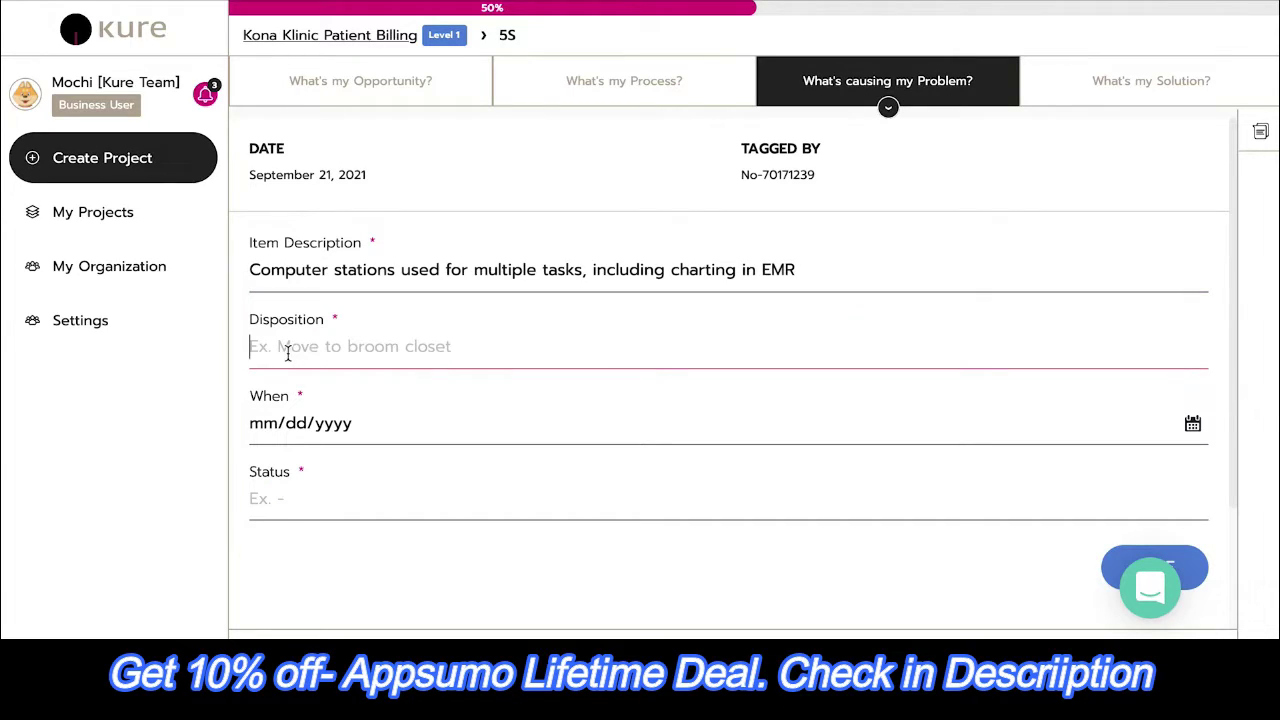
type("Dedi")
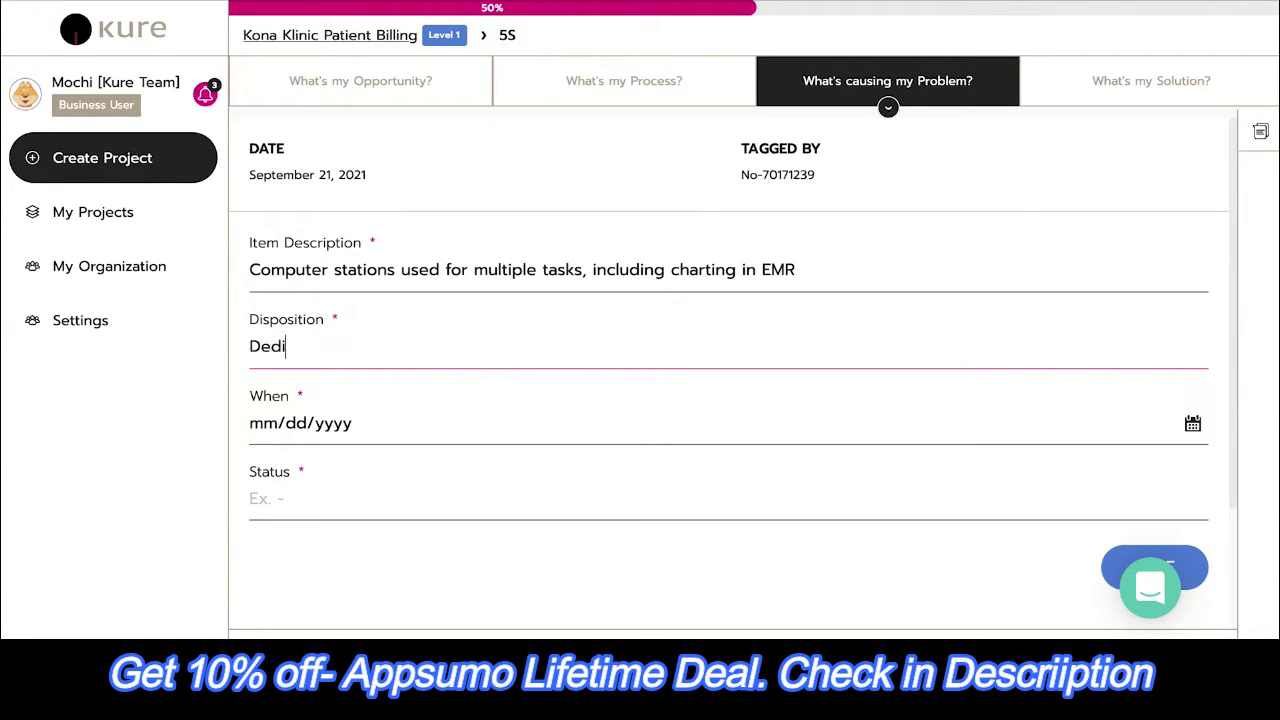
type("cate one station ")
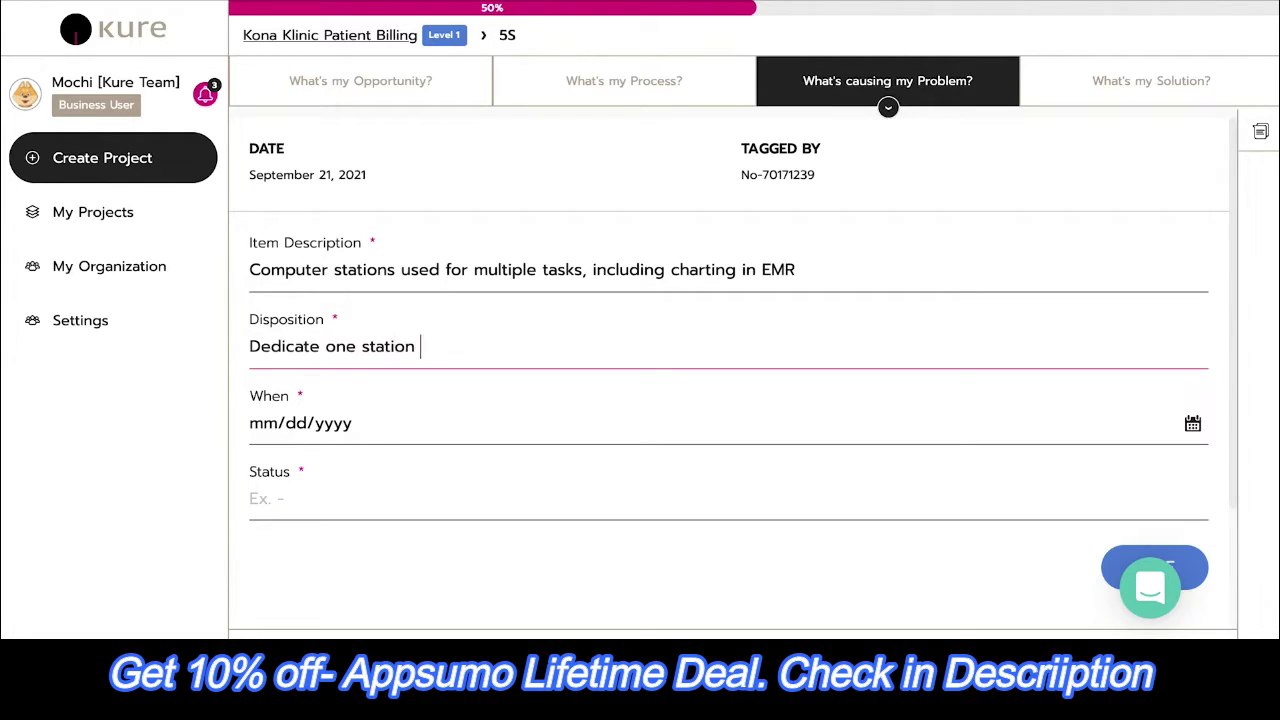
type("for EMR only")
Date the computer stations item 09/21/2021, give it the status "Complete" and save it
left_click(258, 436)
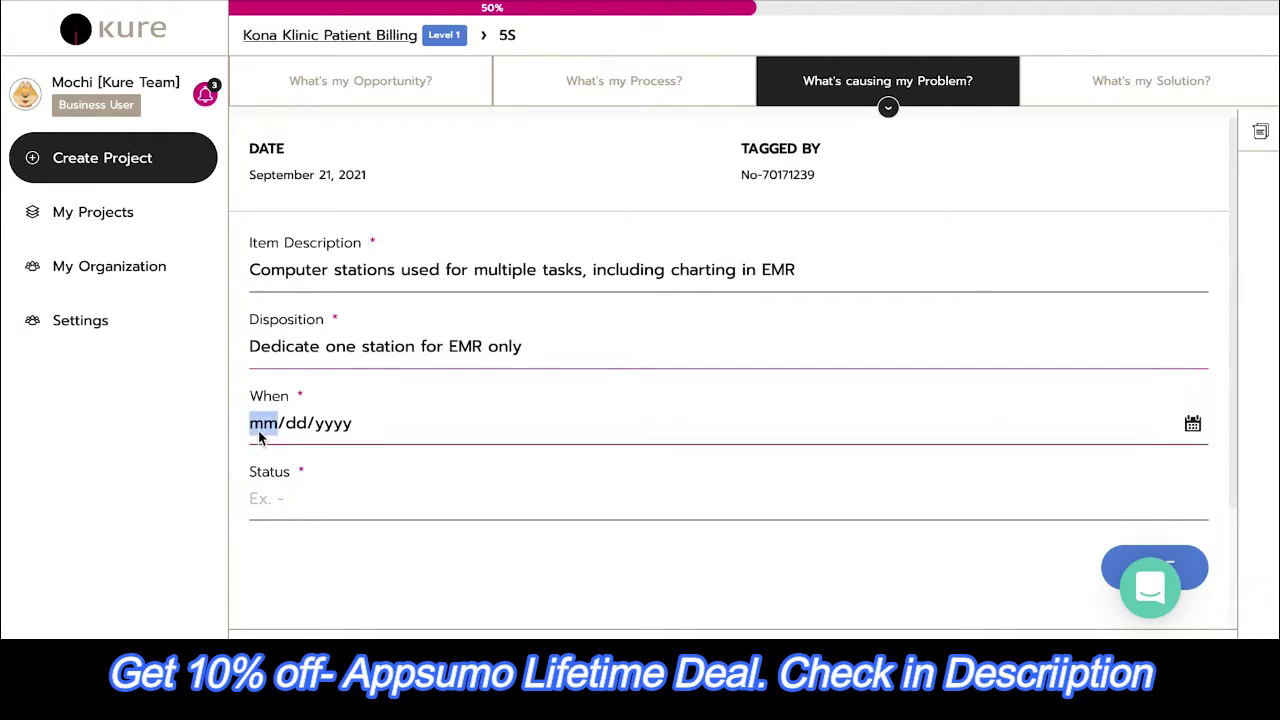
type("09/21/2021")
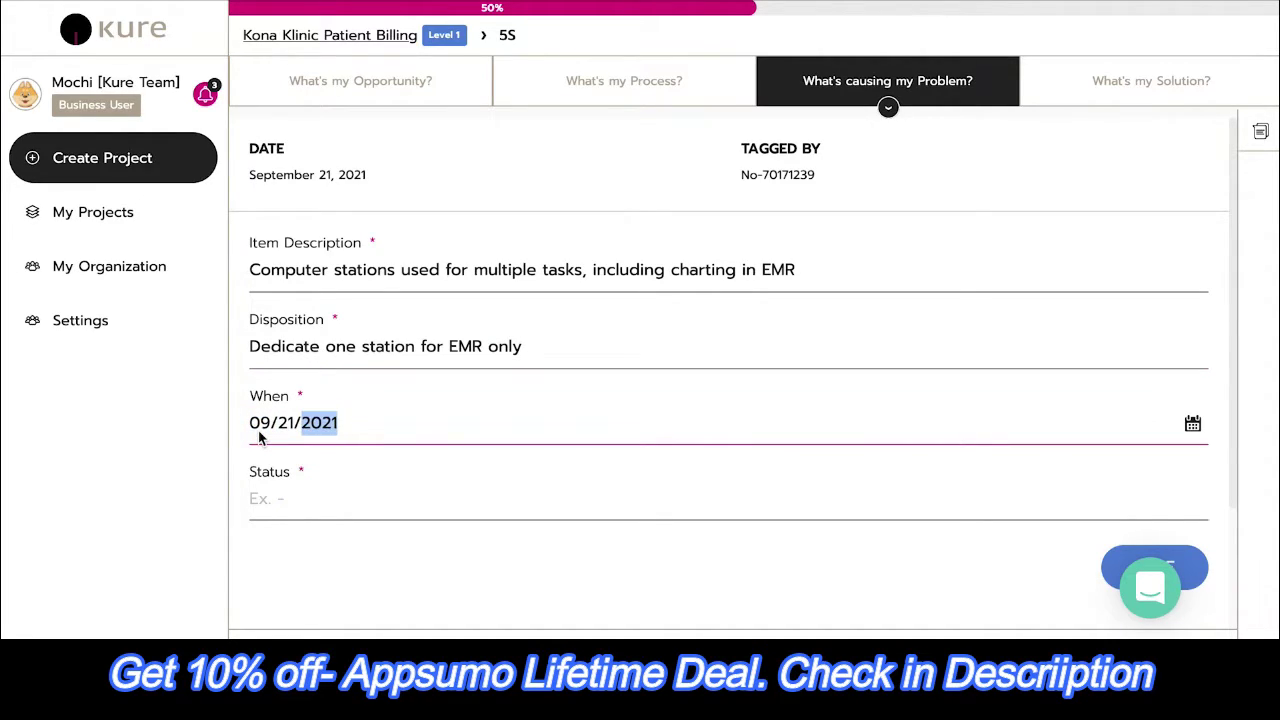
left_click(266, 499)
type("Complete")
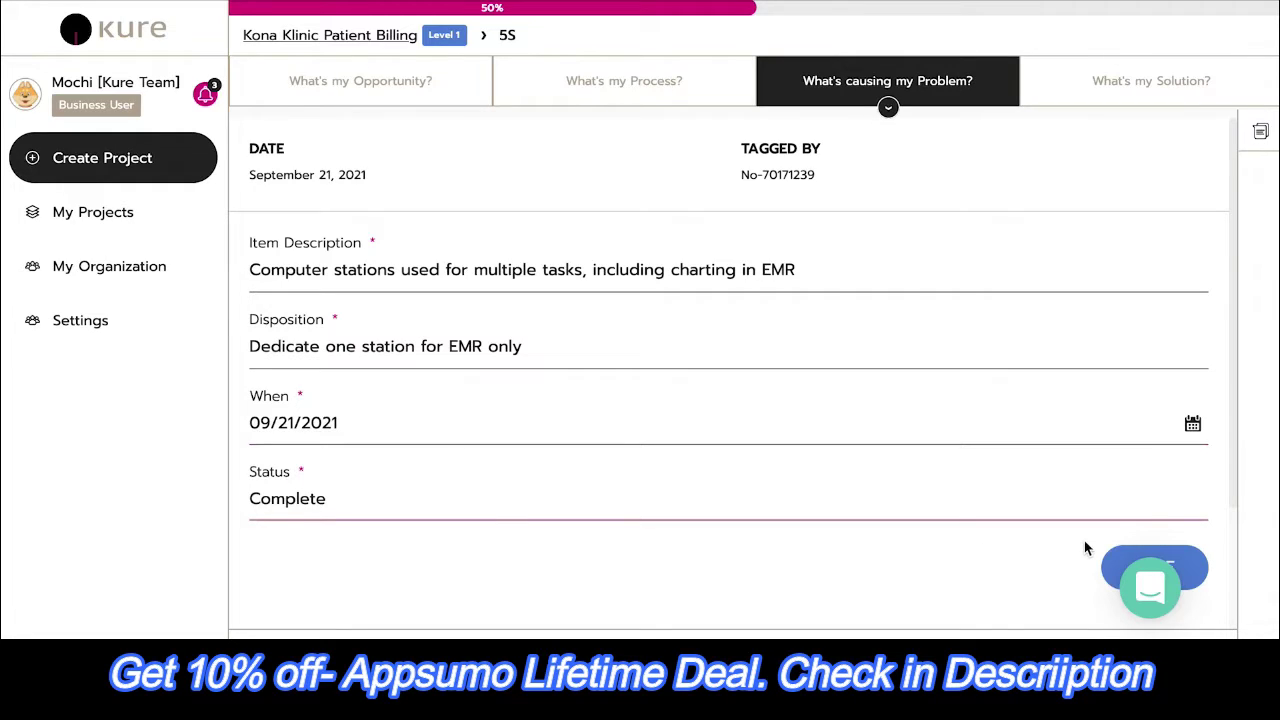
scroll(1088, 548, "down", 1)
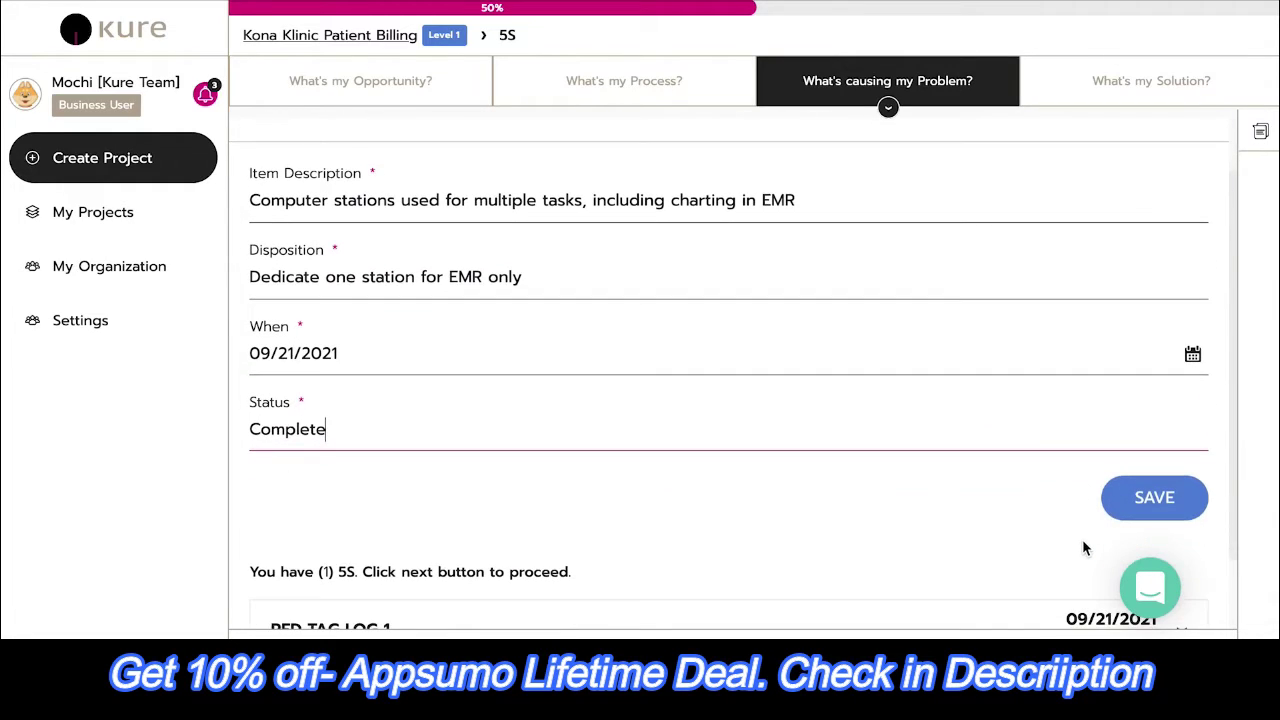
left_click(1123, 497)
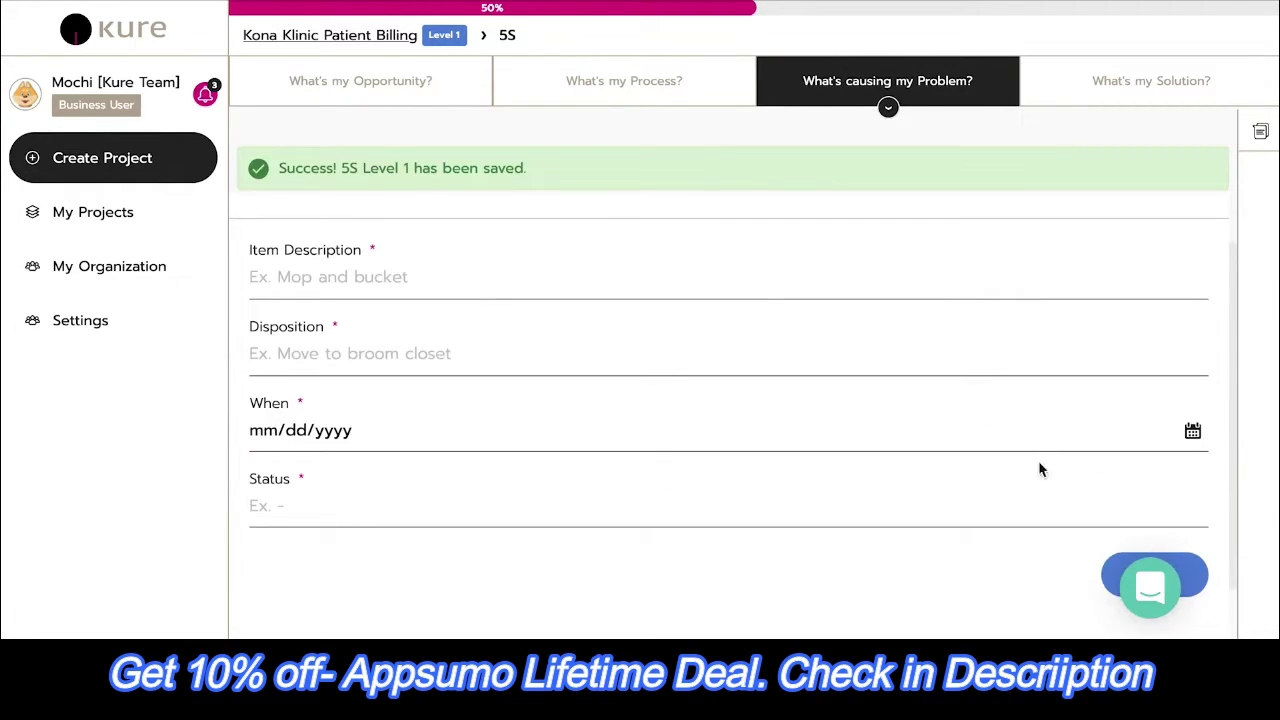
Proceed to the 5 Whys stage and open "Missed or inaccurate items" for analysis, with Continue as the first decision
scroll(982, 397, "down", 2)
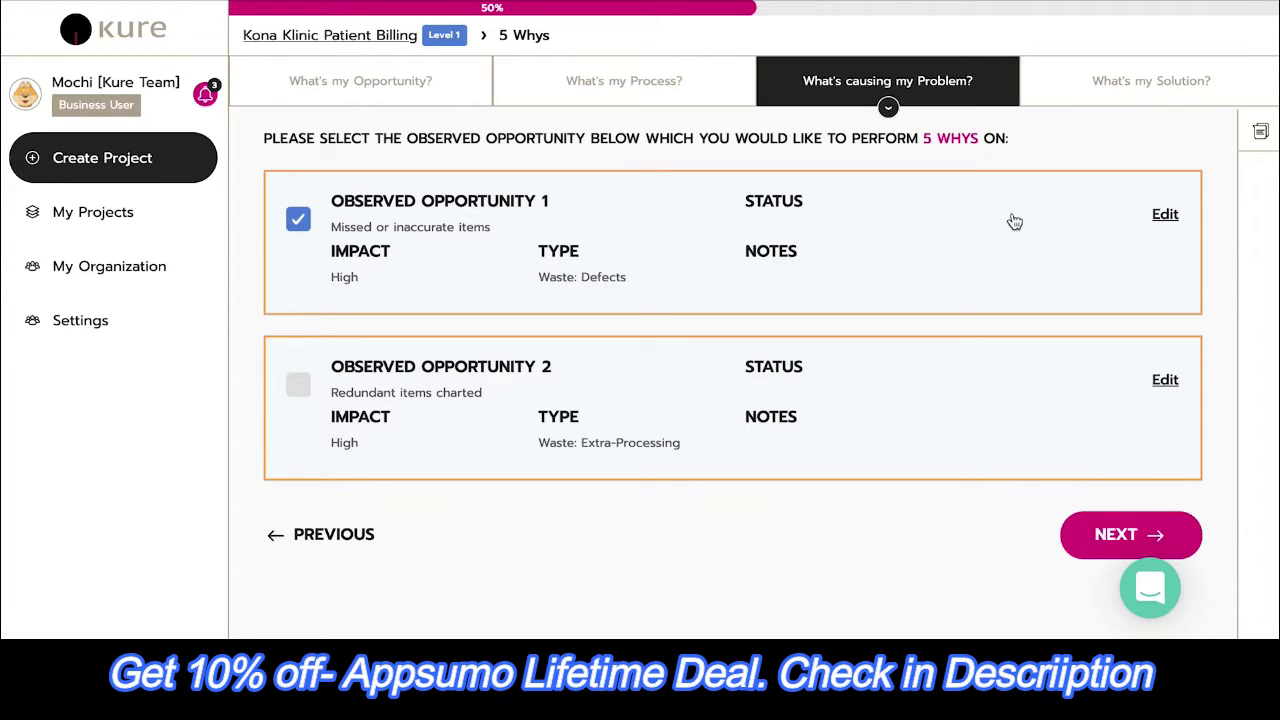
left_click(1165, 215)
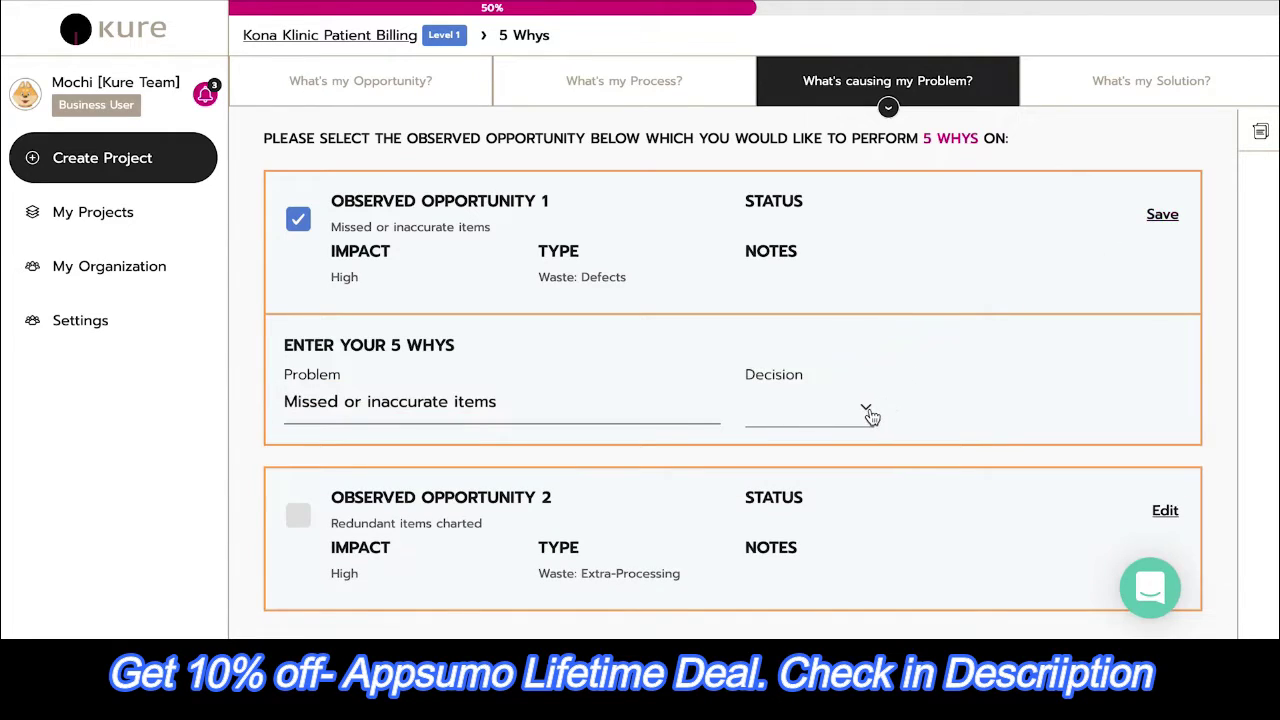
left_click(866, 408)
left_click(855, 447)
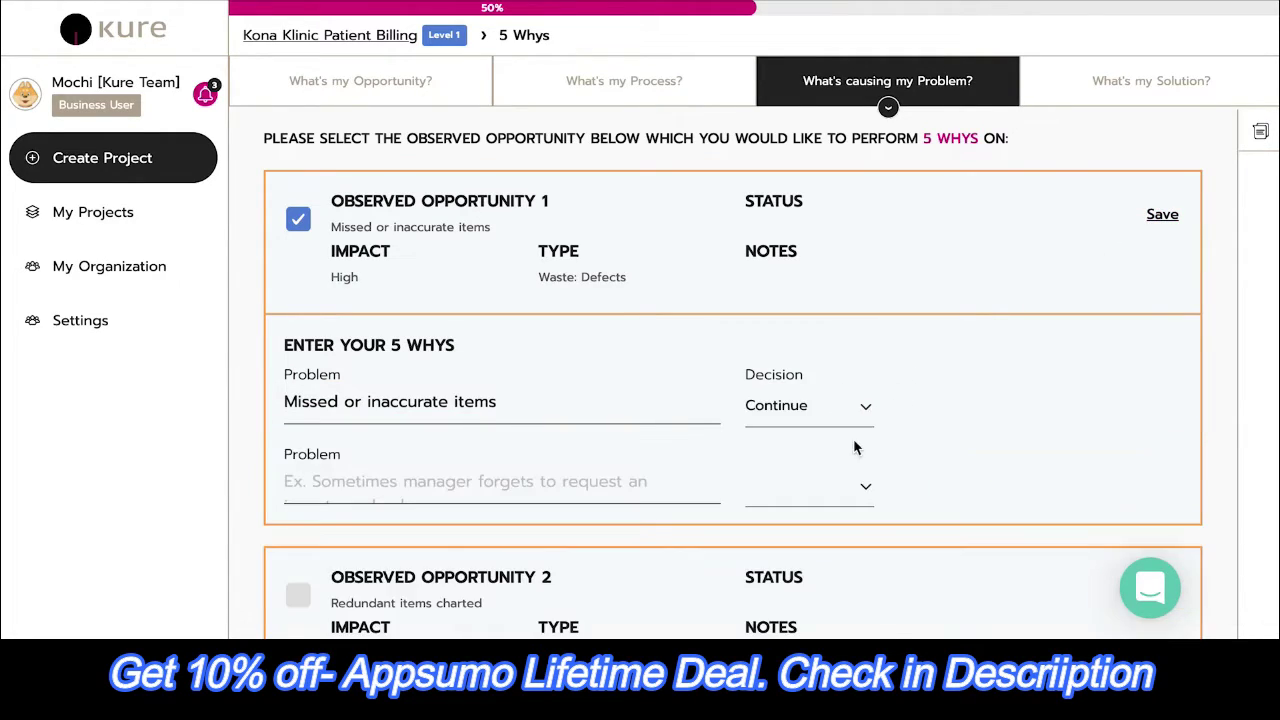
Add "Staff missed or forgot charges" as the second problem in the 5 Whys and set its decision to Continue
scroll(651, 350, "down", 1)
scroll(629, 430, "down", 2)
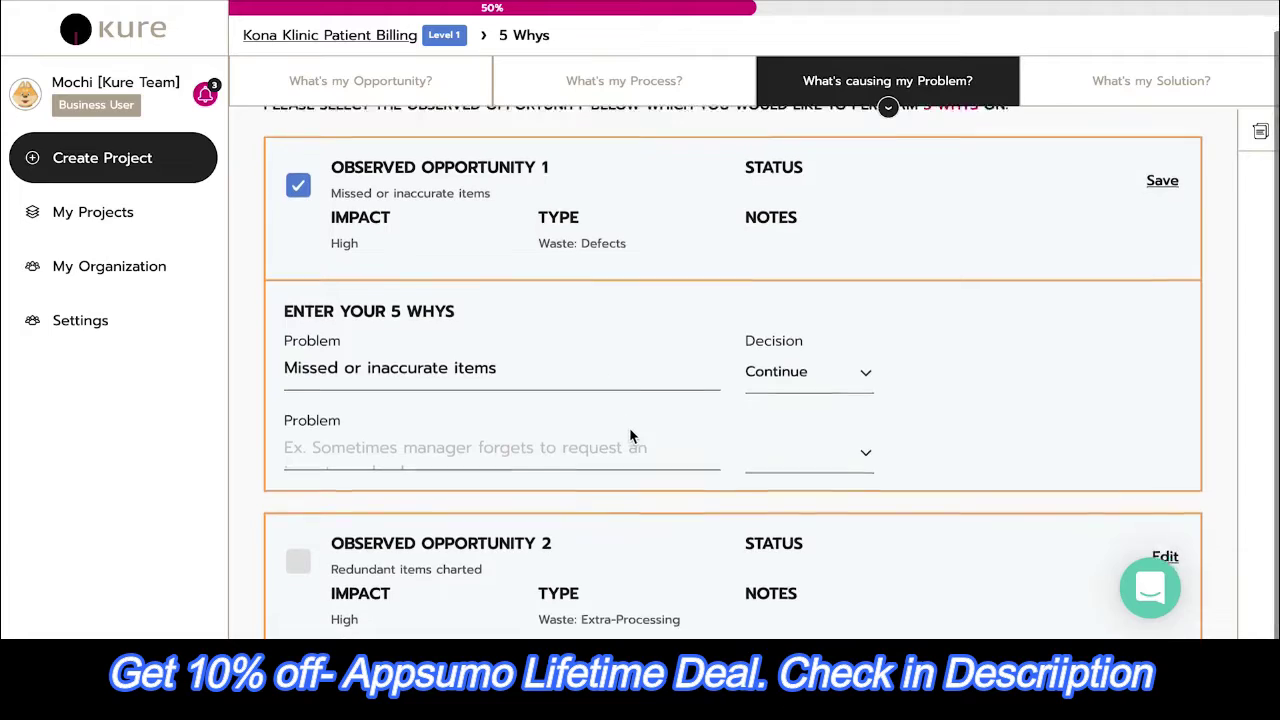
left_click(614, 389)
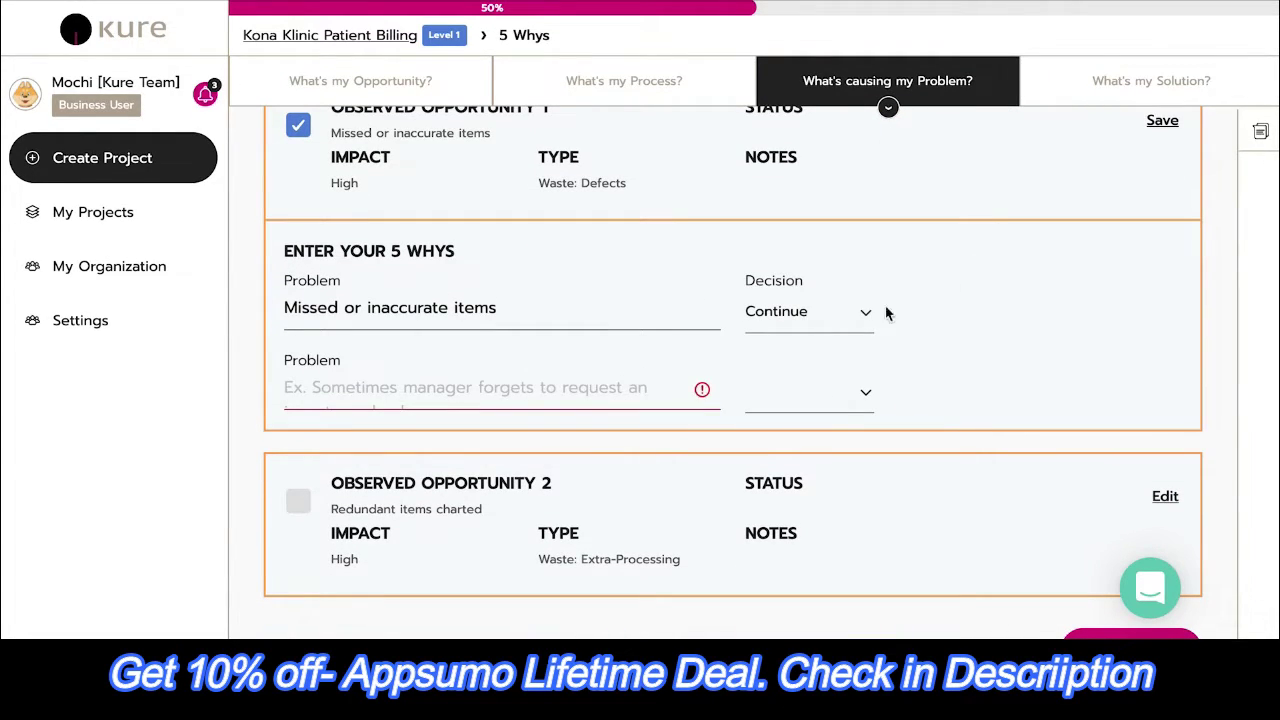
type("Staf")
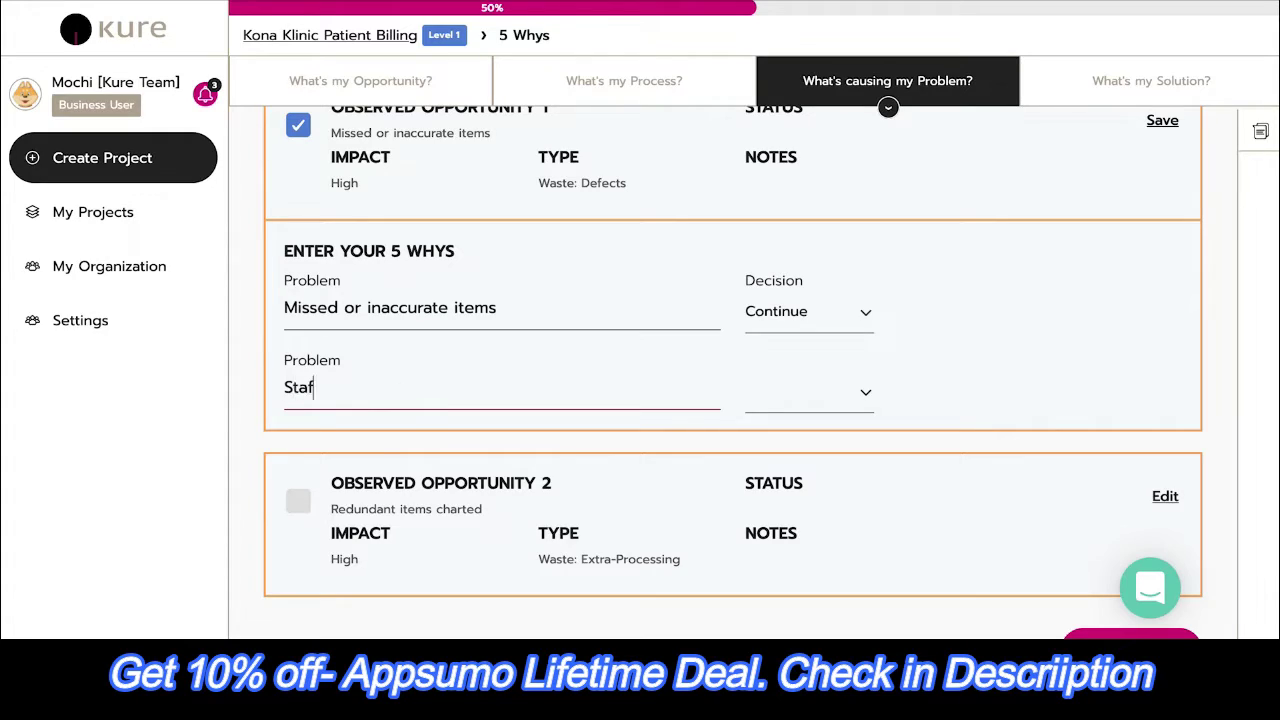
type("f missed or forgot c")
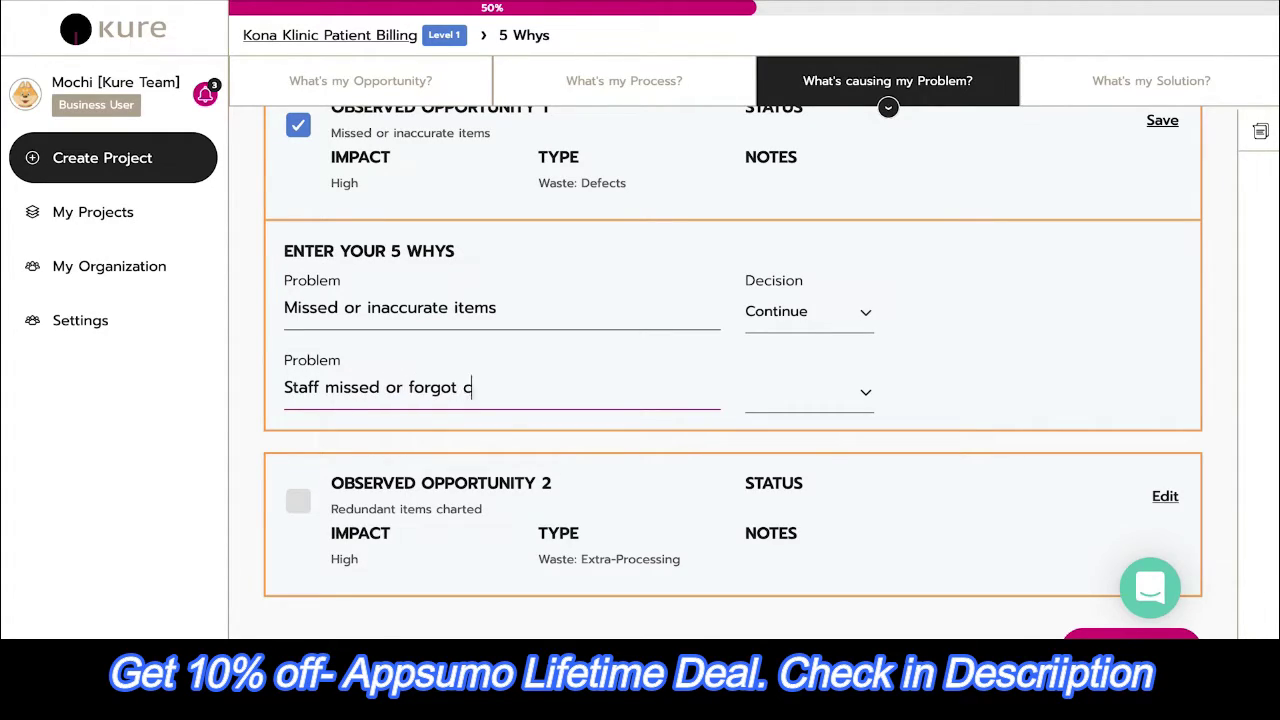
type("harges")
left_click(860, 397)
left_click(849, 429)
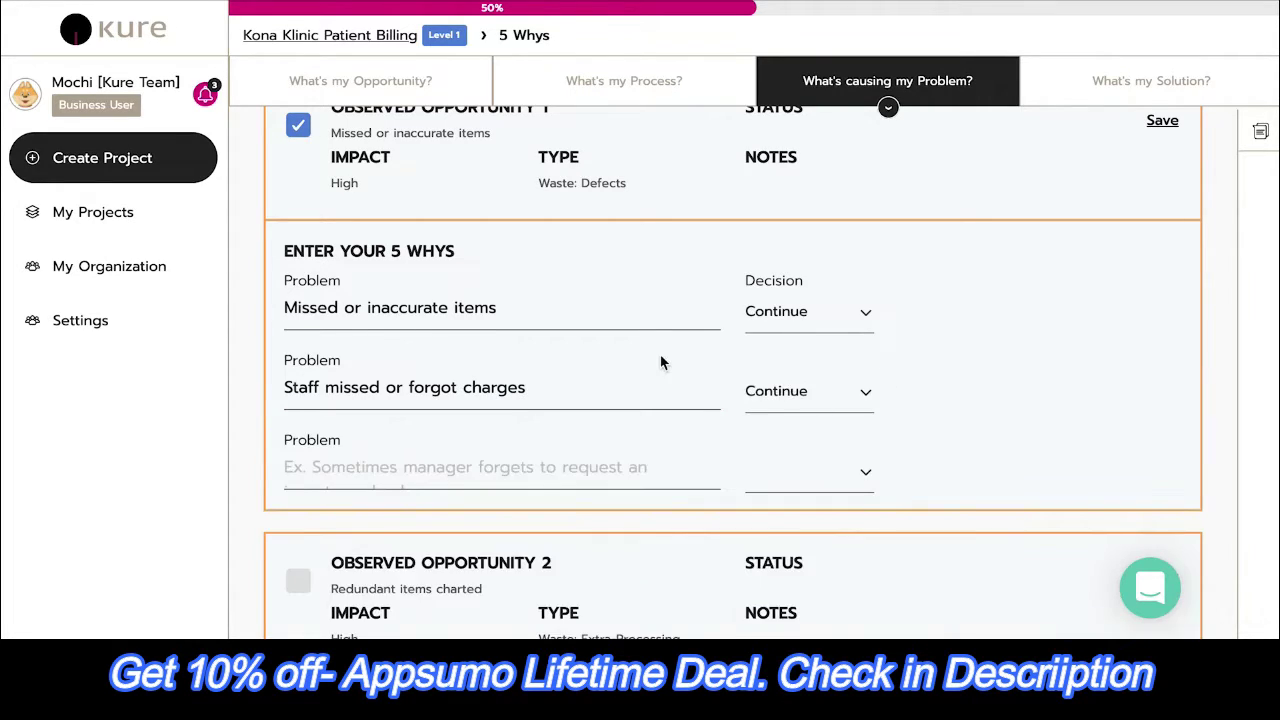
Enter "Staff is very busy and charting takes time" as the third problem in the 5 Whys
left_click(600, 420)
type("S")
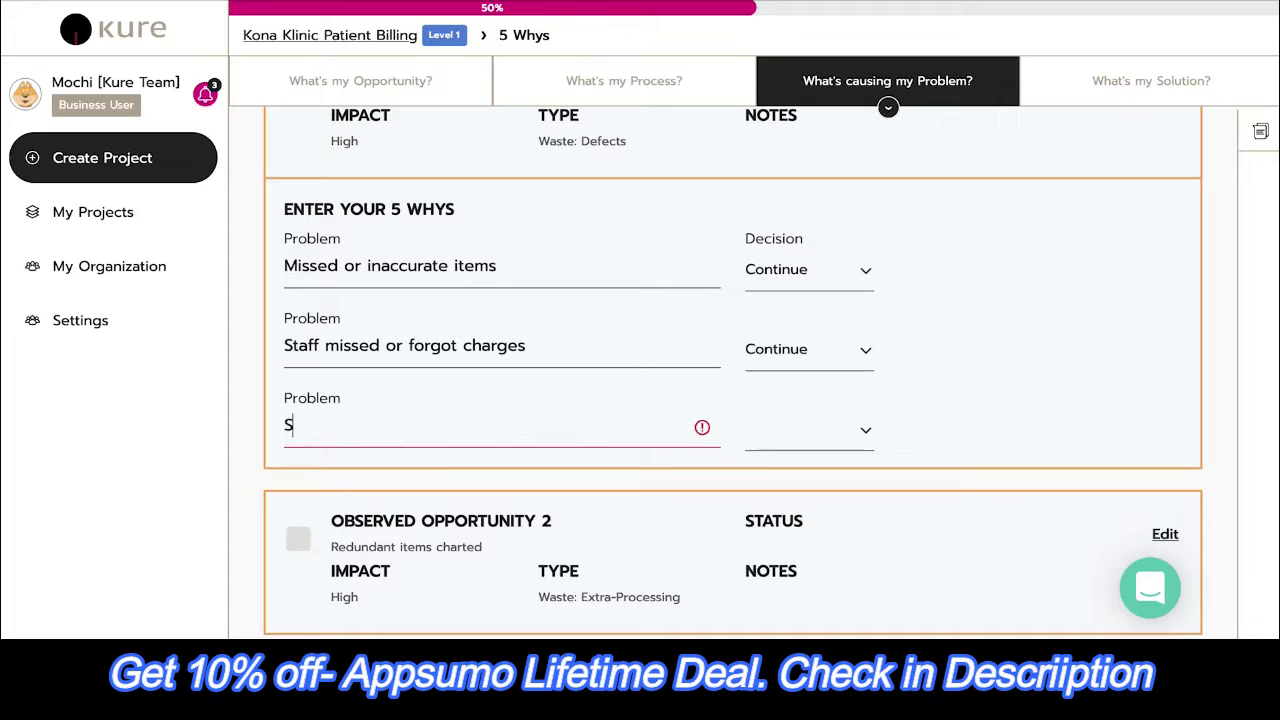
type("taff is very ")
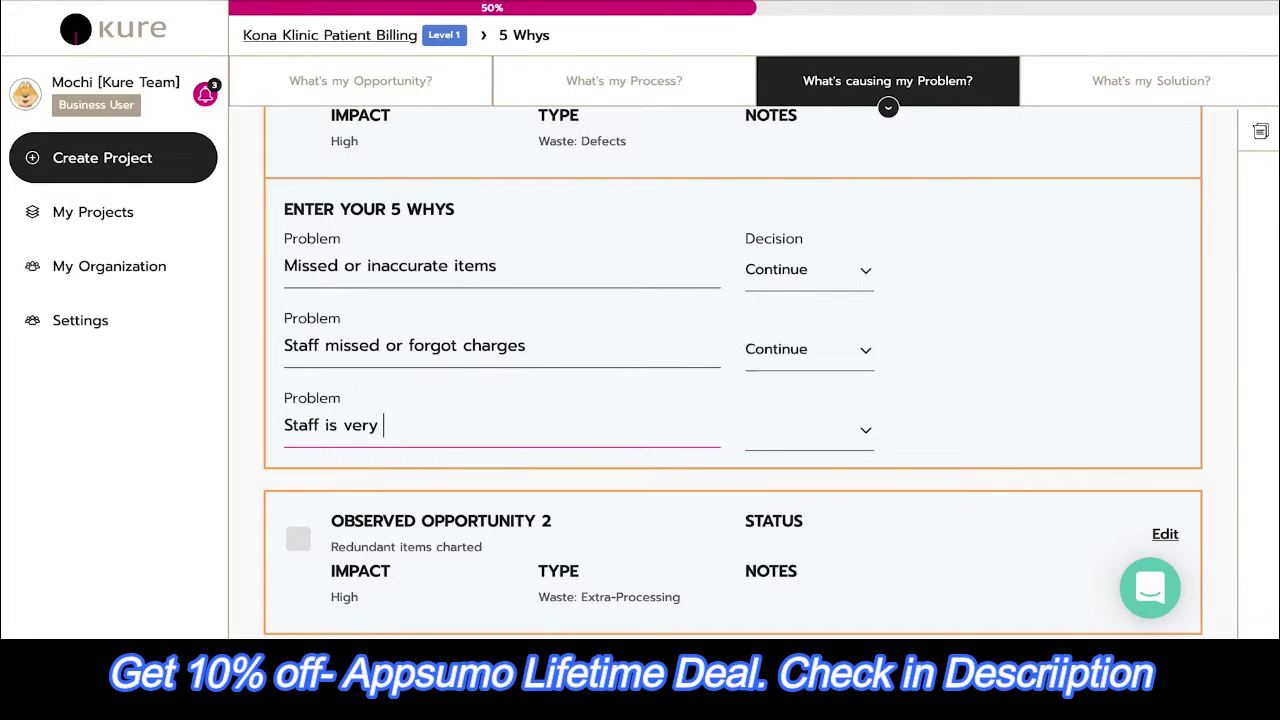
type("busy ")
type("and")
key("BackSpace")
type("nd charting takes time")
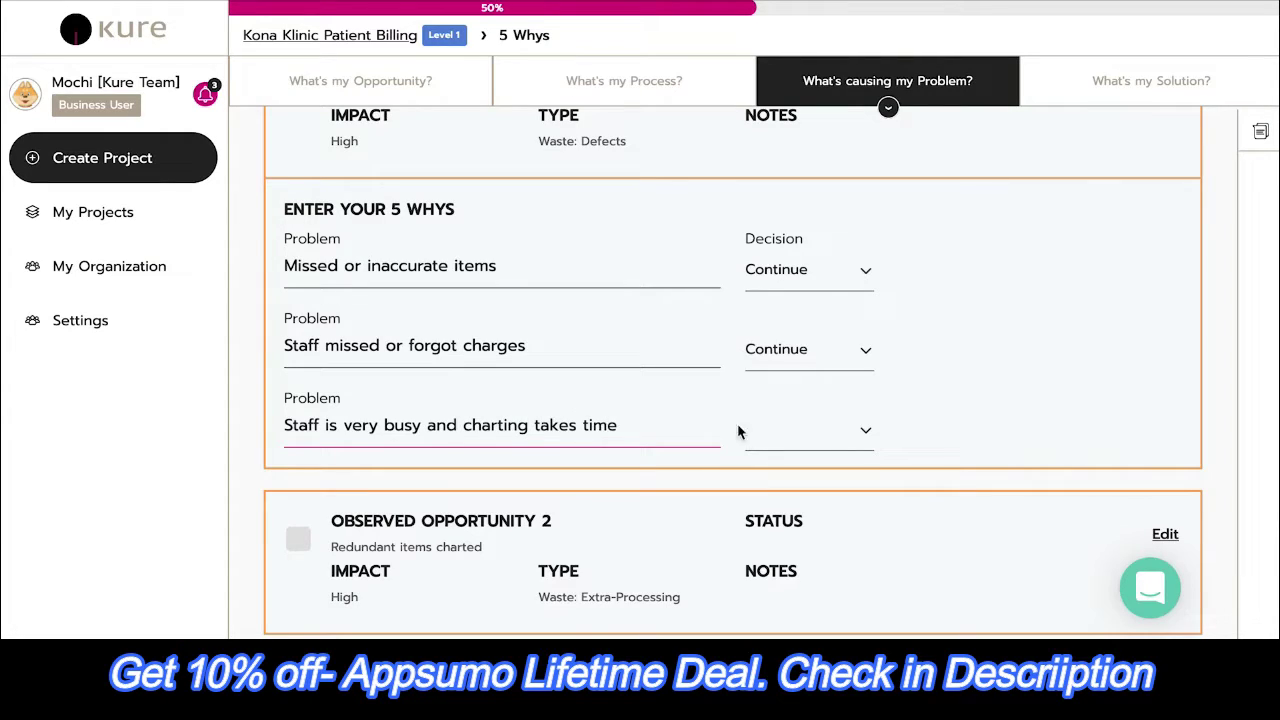
Mark the third problem as the Root Cause and agree with the resulting 5 Whys logic
left_click(870, 450)
left_click(818, 504)
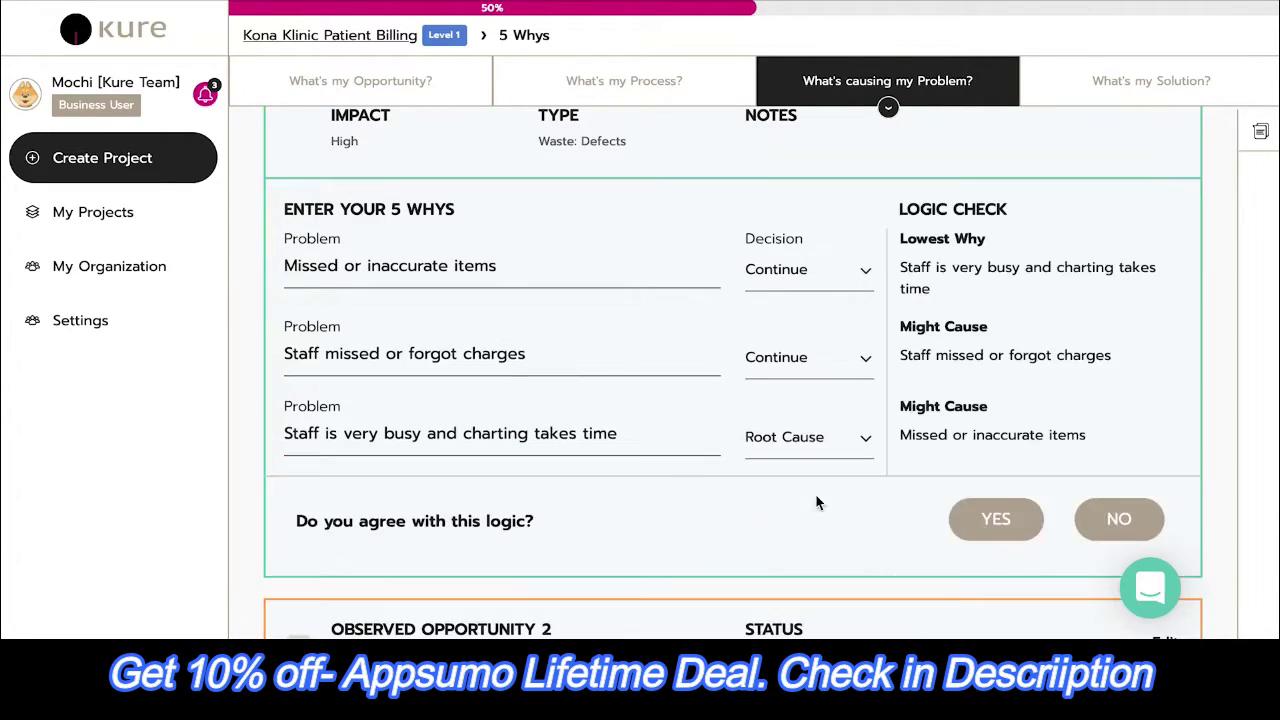
left_click(1002, 527)
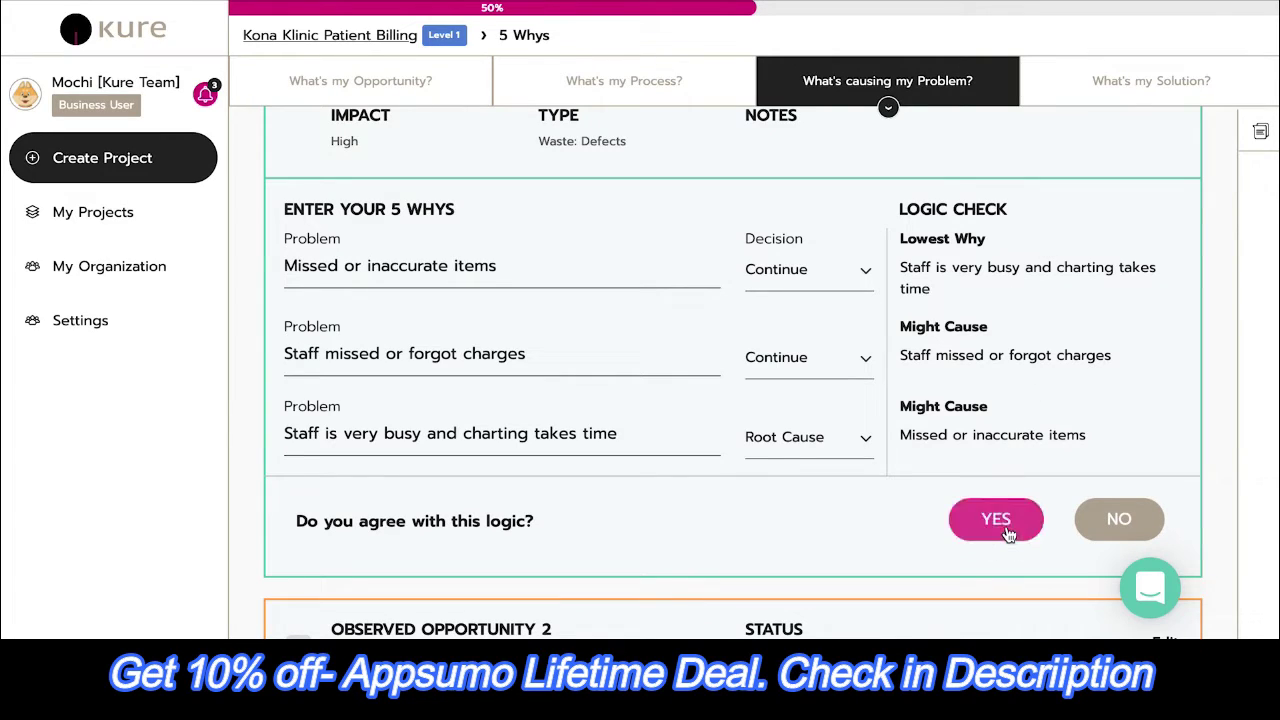
Select "Redundant items charted" for 5 Whys analysis and open it for editing, with Continue as the first decision
scroll(885, 316, "down", 2)
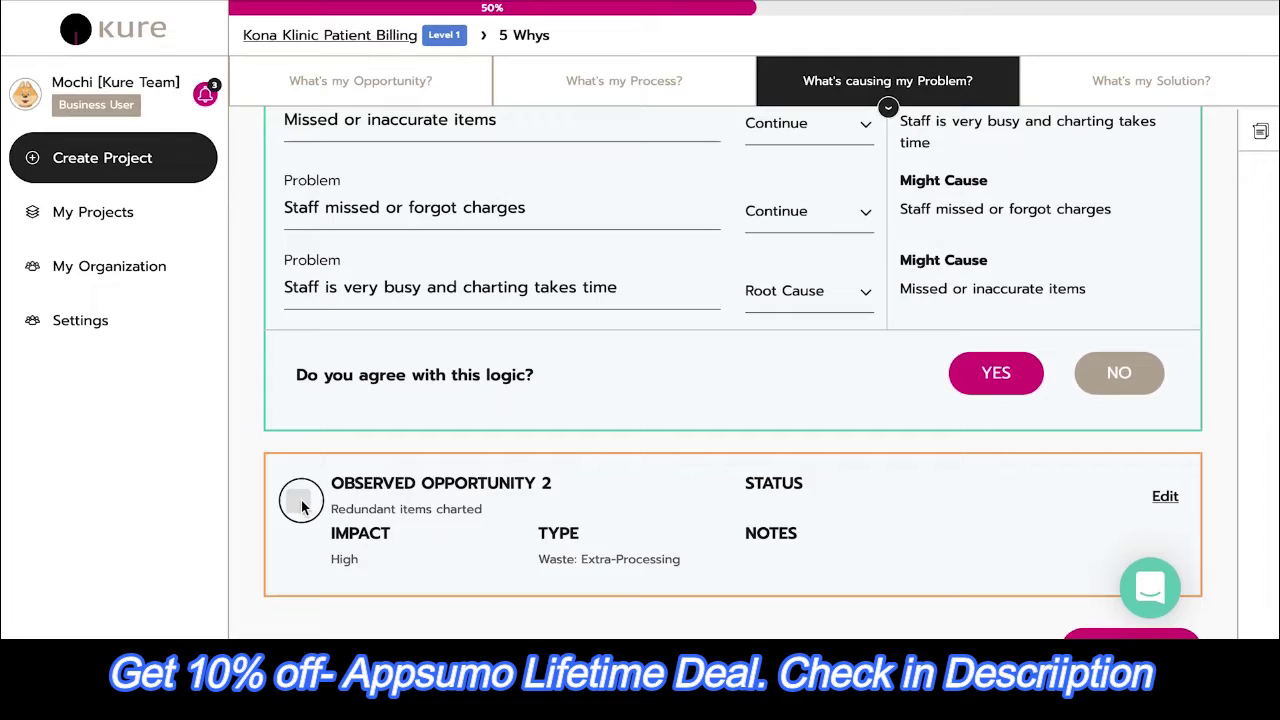
left_click(300, 502)
left_click(1166, 498)
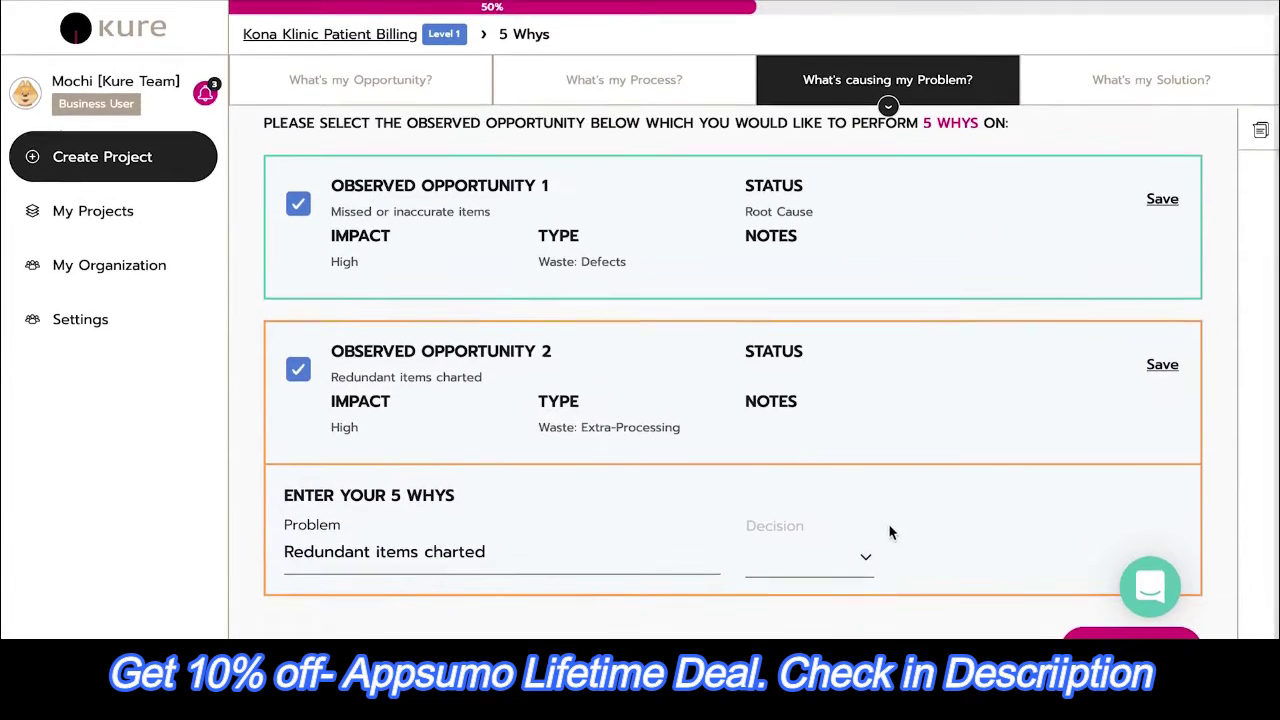
left_click(866, 560)
left_click(829, 597)
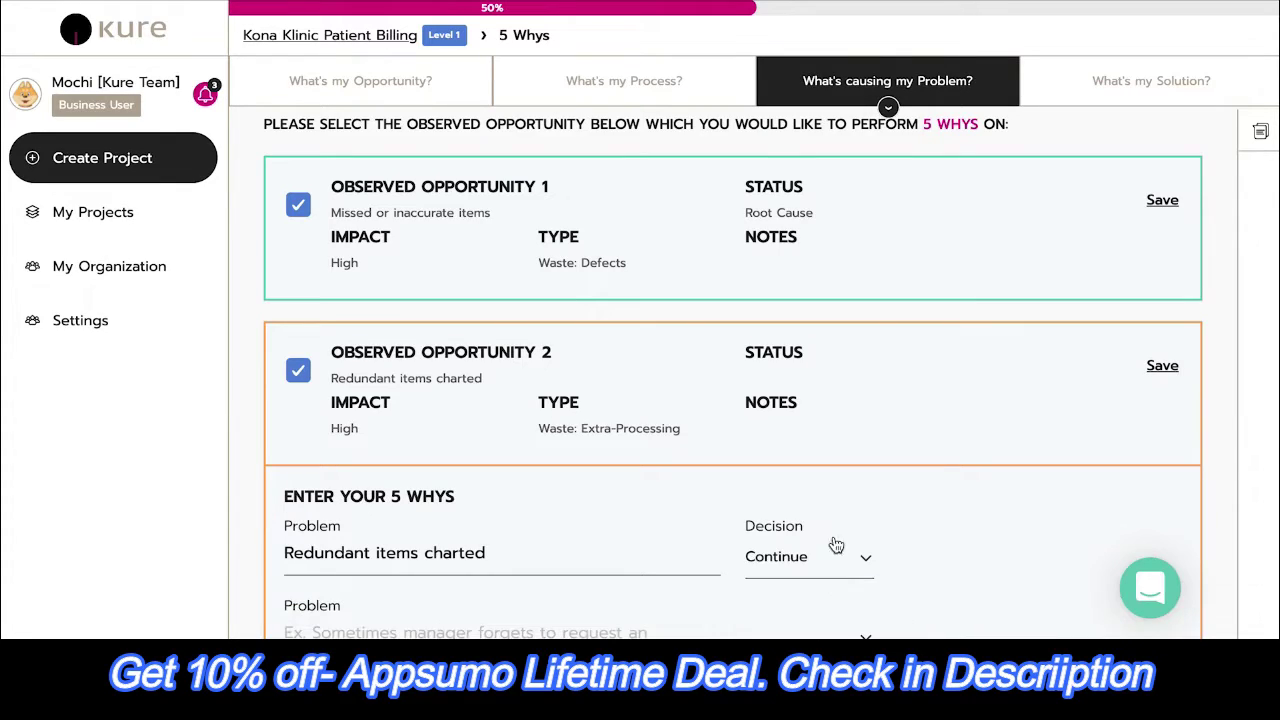
Add "Staff enters data that they think is missing" as the second problem for Observed Opportunity 2 and set its decision to Continue
scroll(829, 457, "down", 1)
left_click(530, 553)
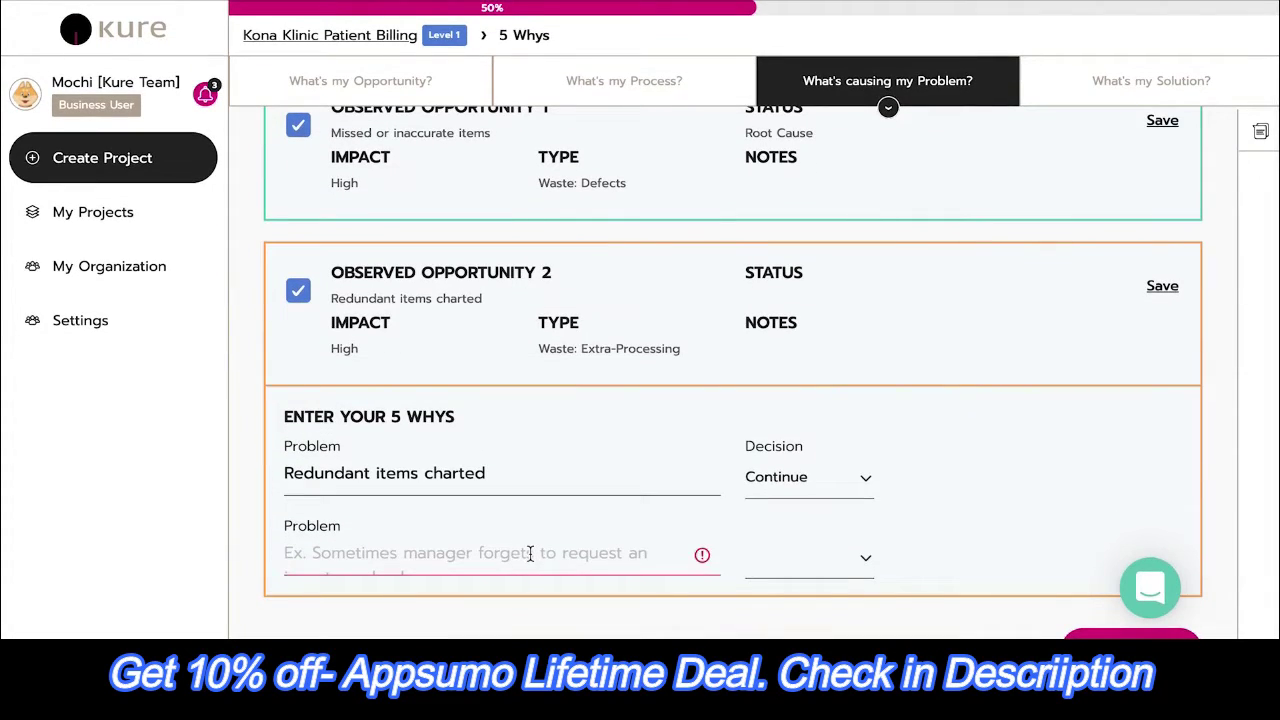
type("Staff enter")
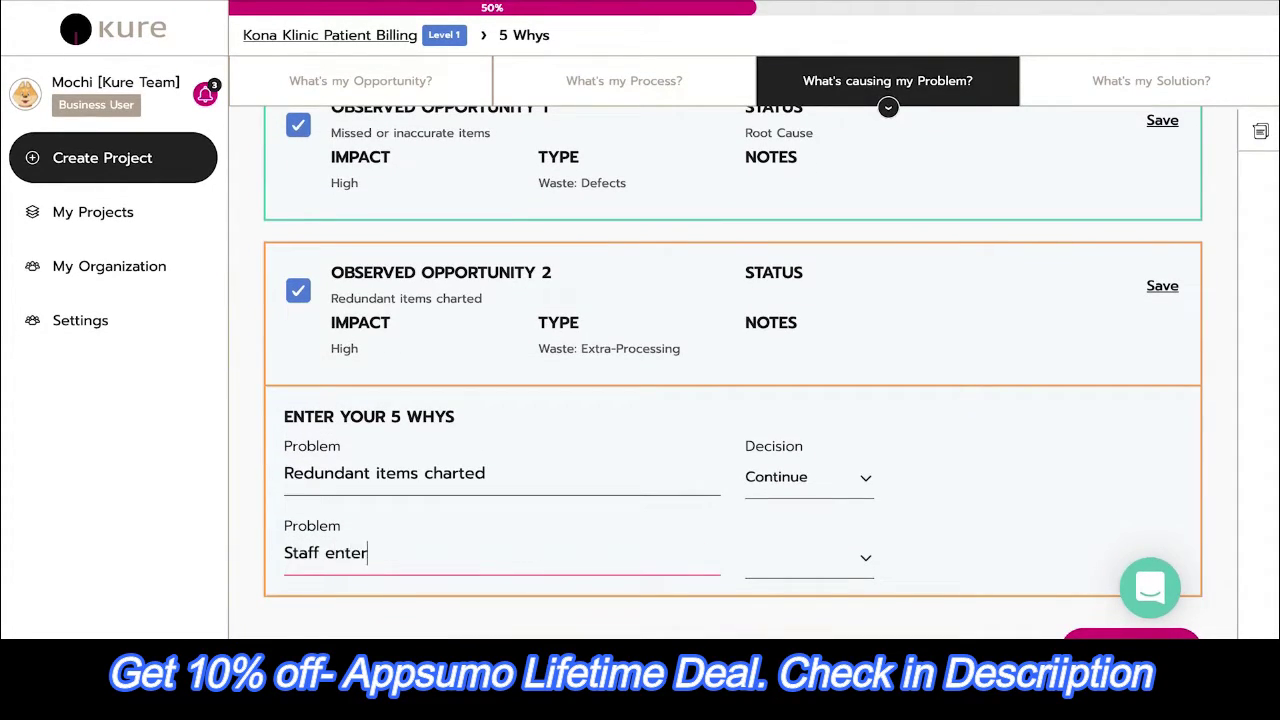
type("s data that they think")
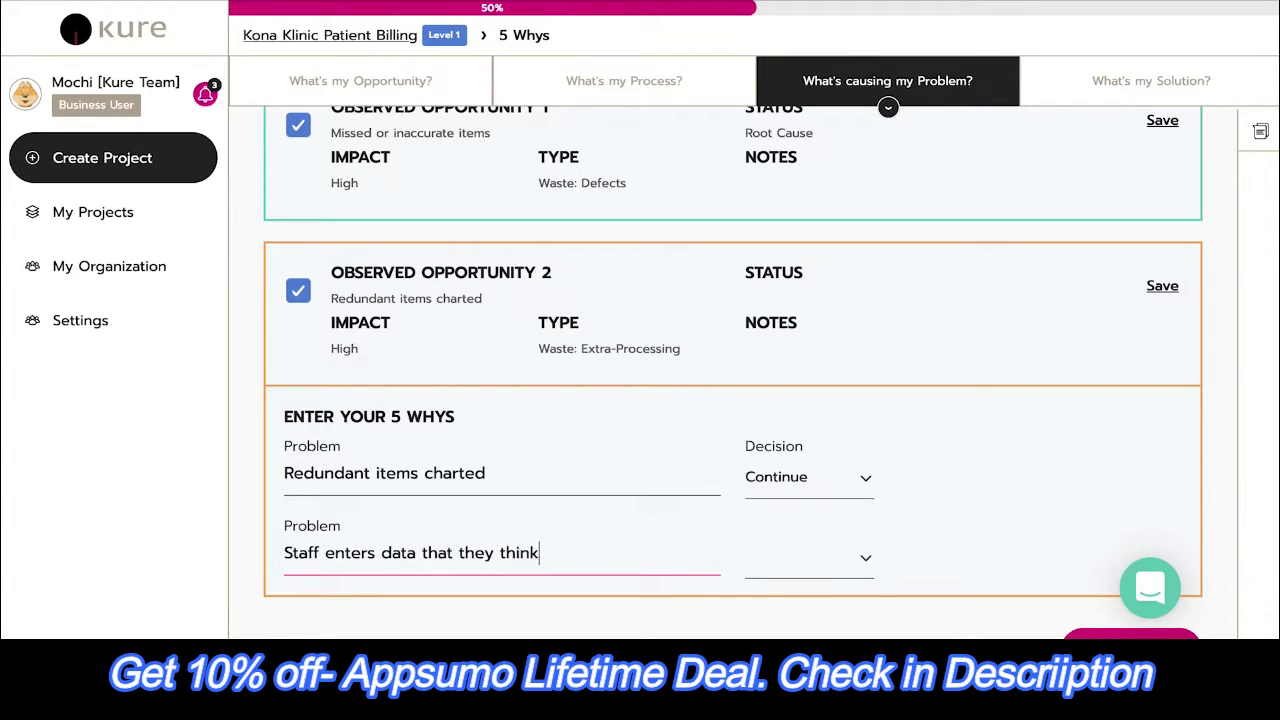
type(" is missing")
left_click(872, 572)
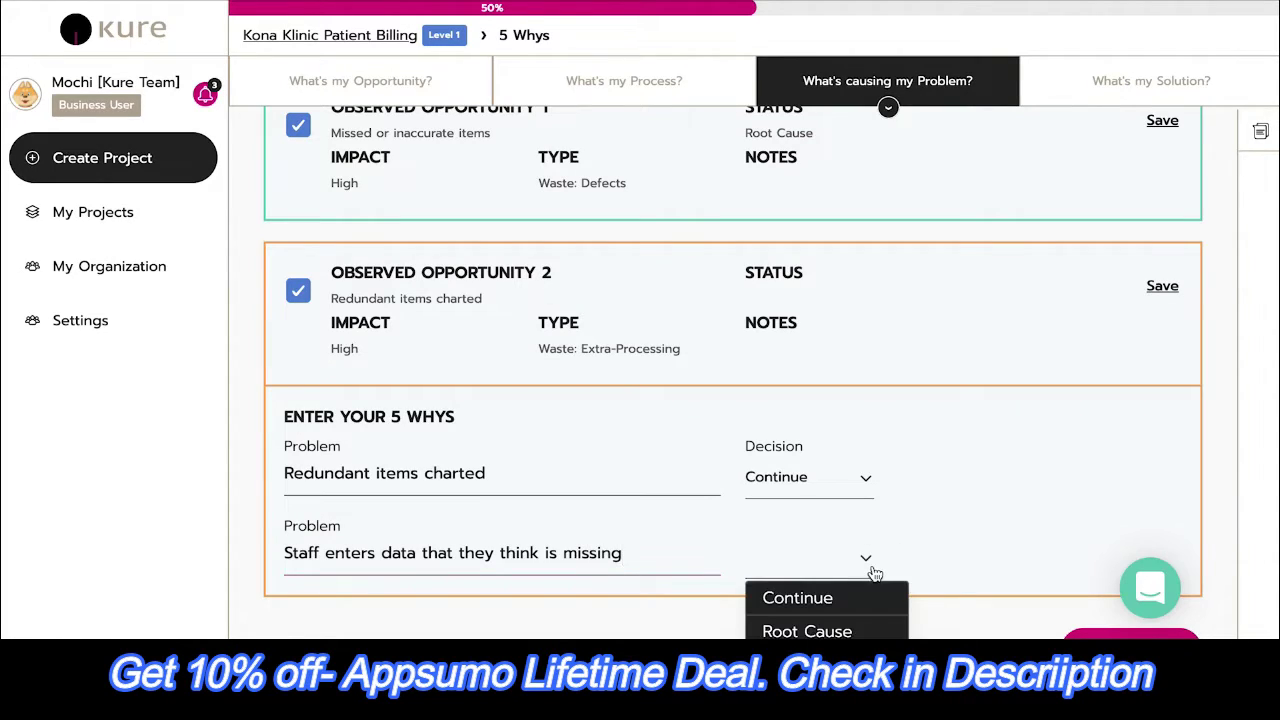
left_click(854, 599)
Enter "Variation in chart screens makes it hard to determine if it is current" as the third problem for Observed Opportunity 2
scroll(881, 457, "down", 2)
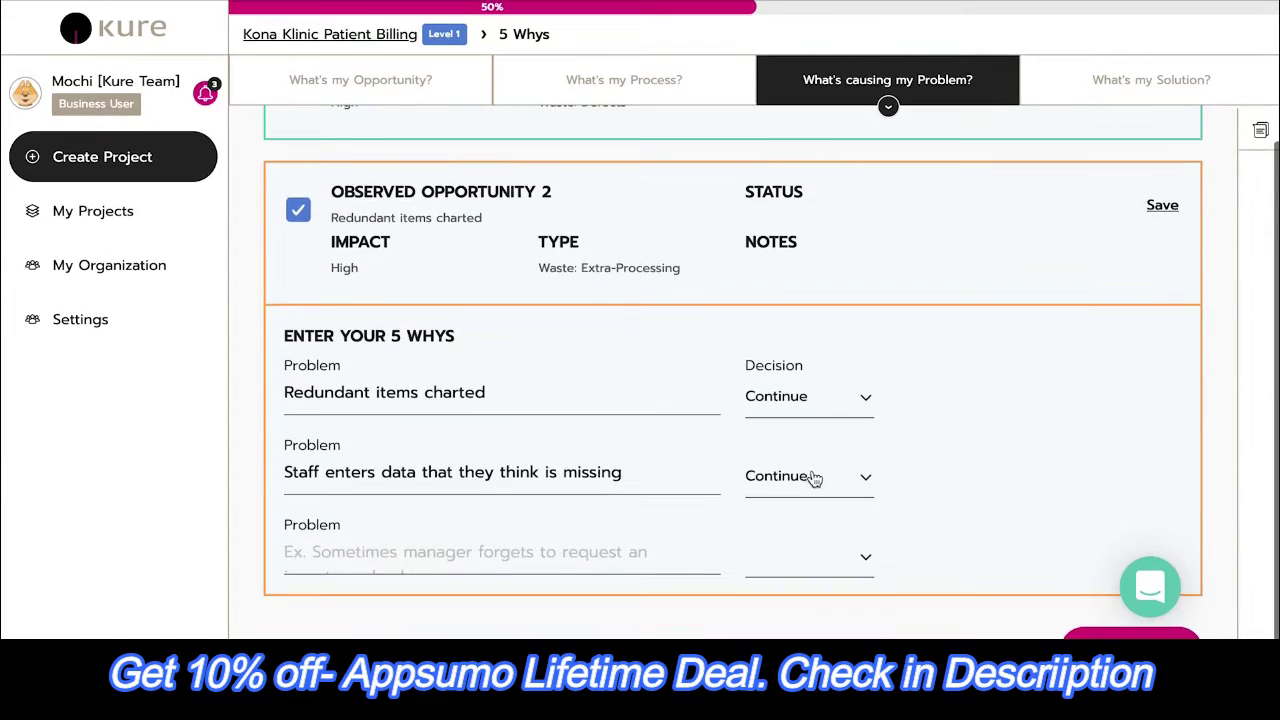
left_click(483, 534)
type("Variation in cha")
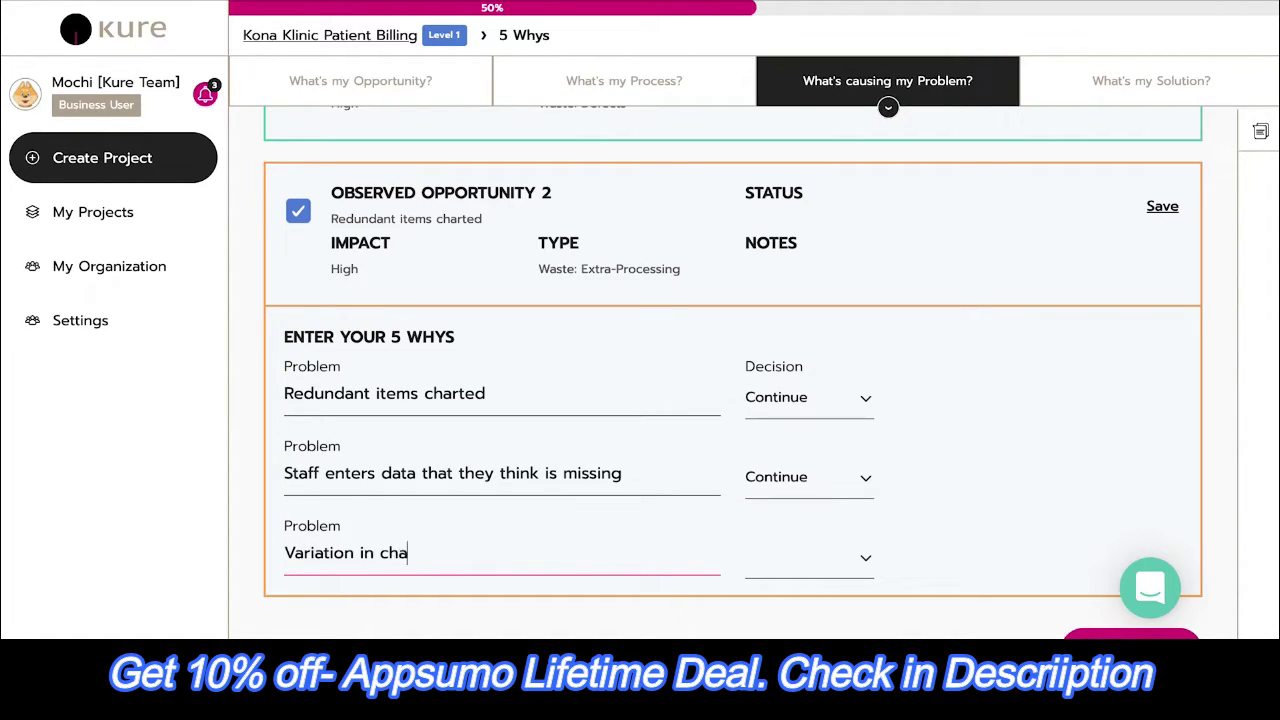
type("rt screens mak")
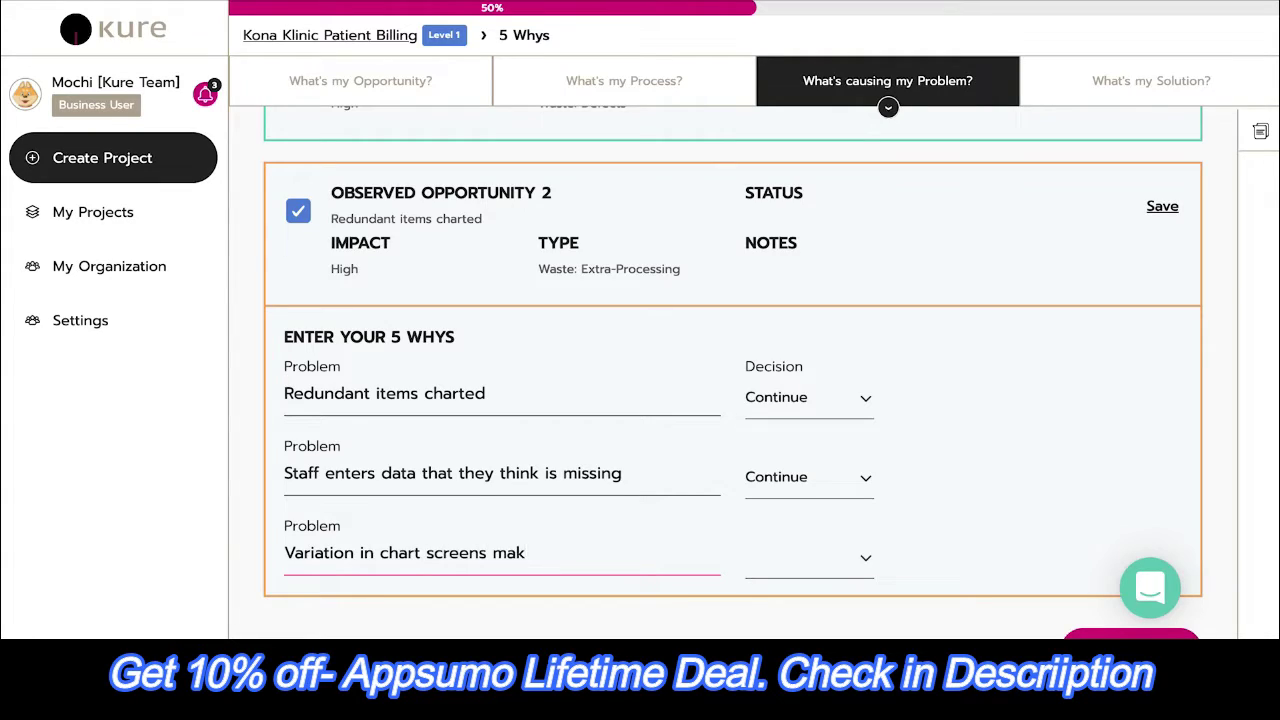
type("es it hard to determine")
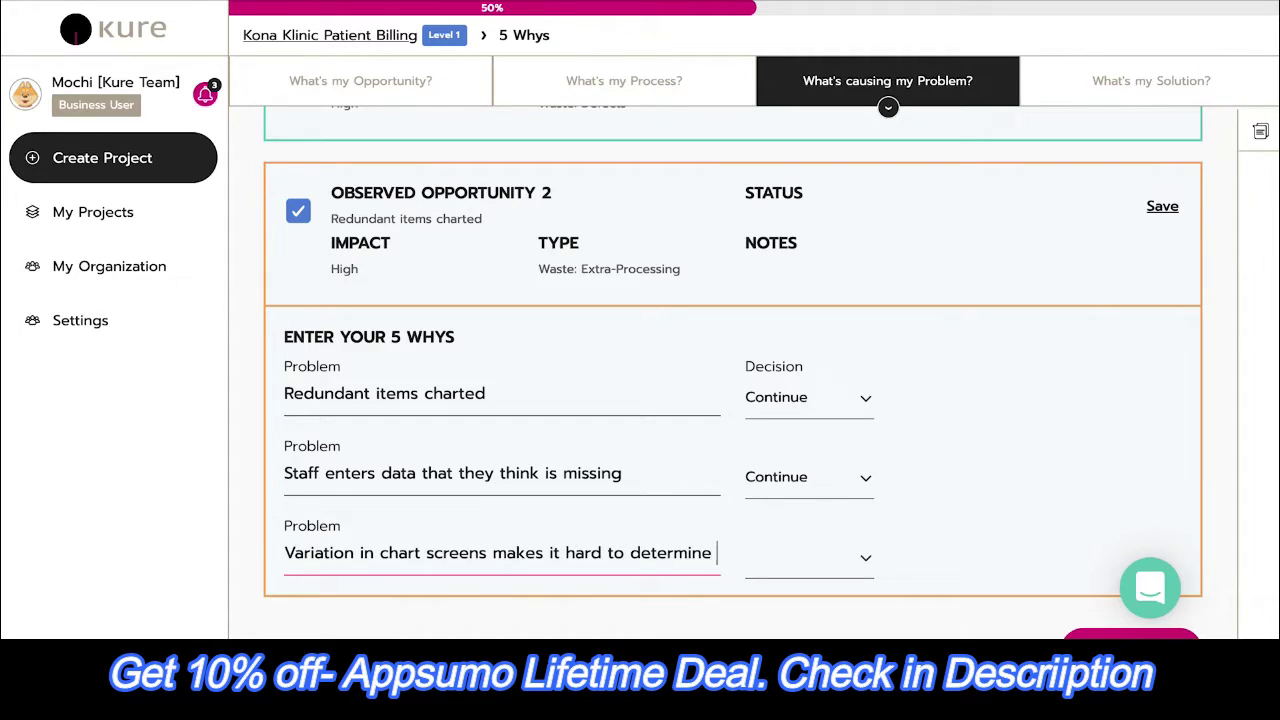
type(" if it is ")
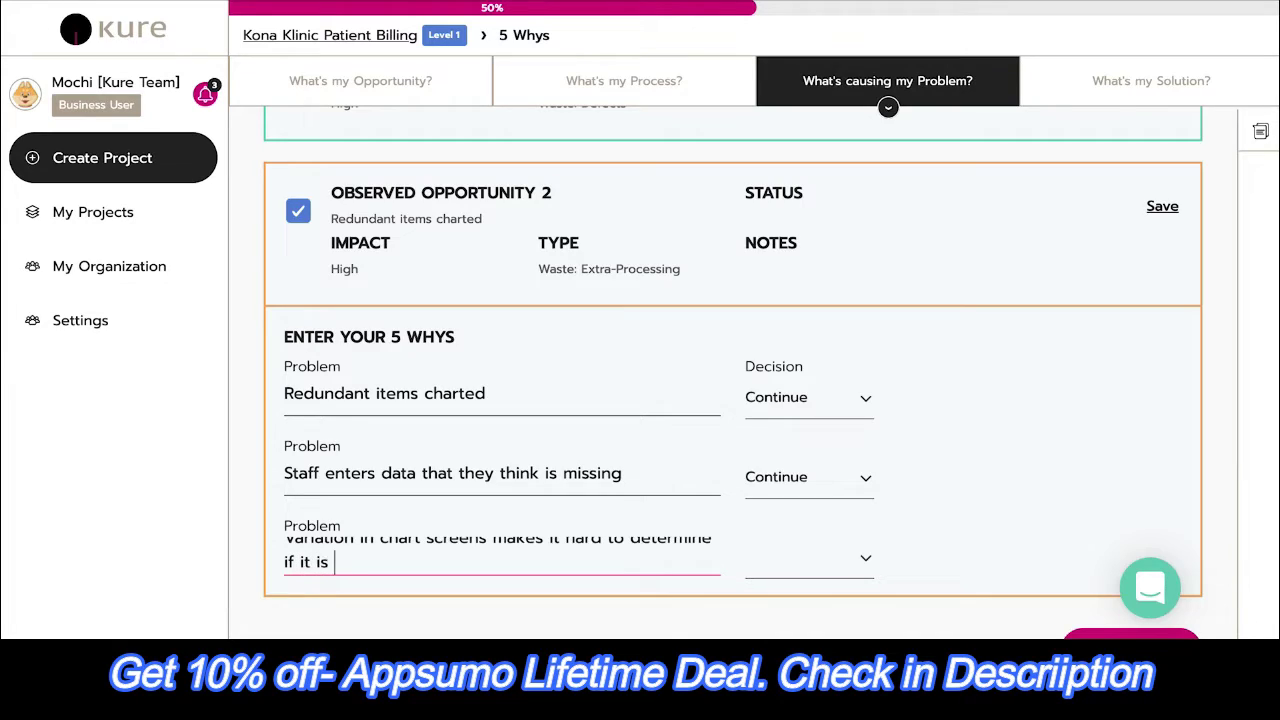
type("the")
type("current")
Mark the chart screen variation problem as the Root Cause and agree with the logic for Observed Opportunity 2
left_click(862, 562)
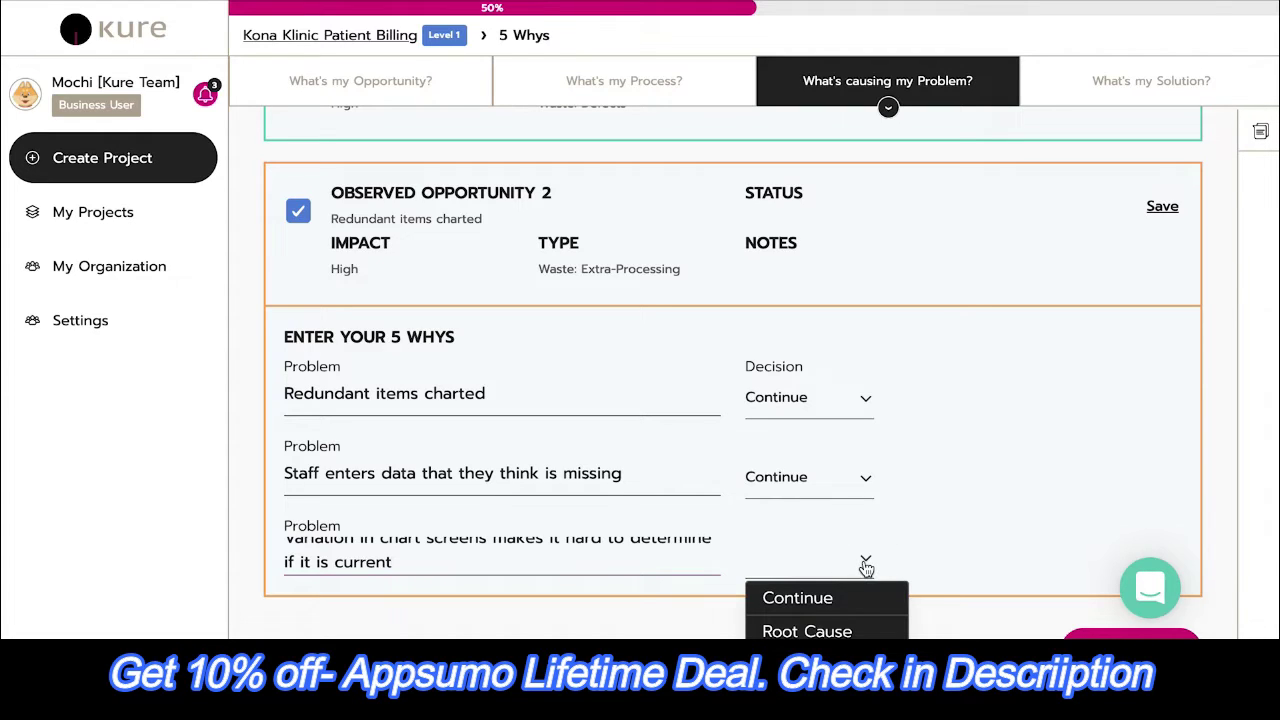
left_click(838, 624)
scroll(985, 425, "down", 2)
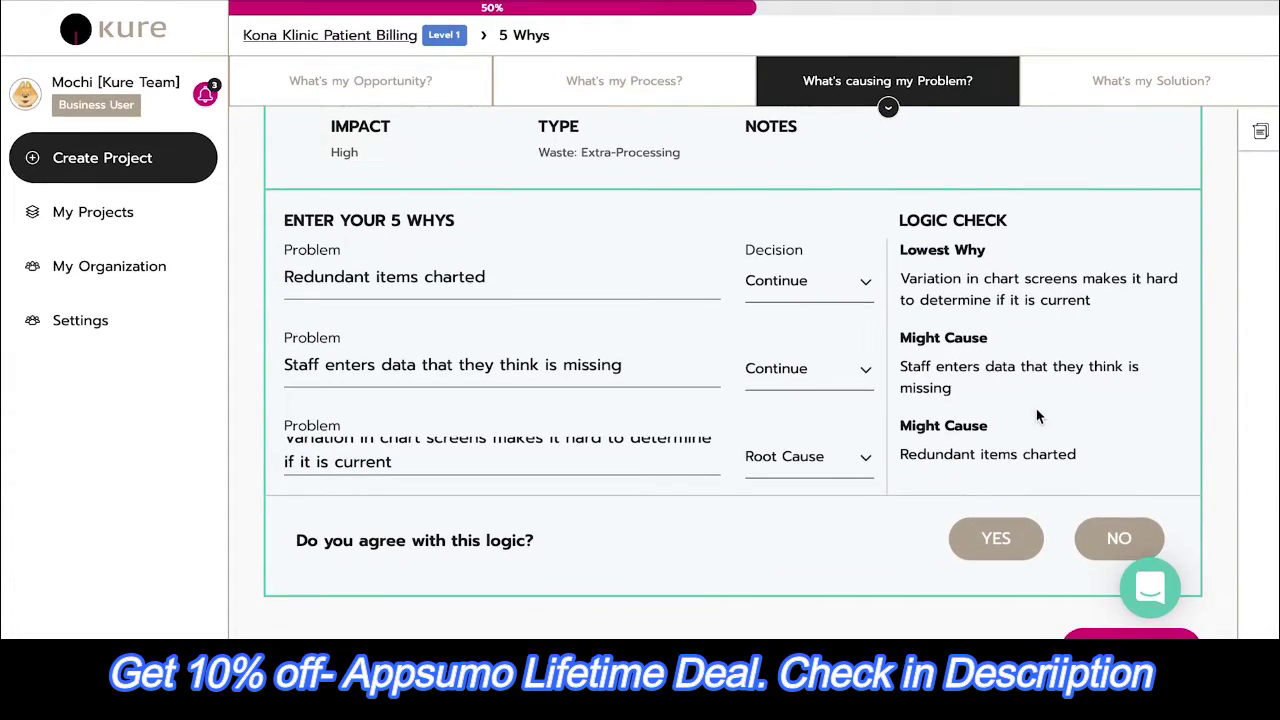
left_click(1022, 550)
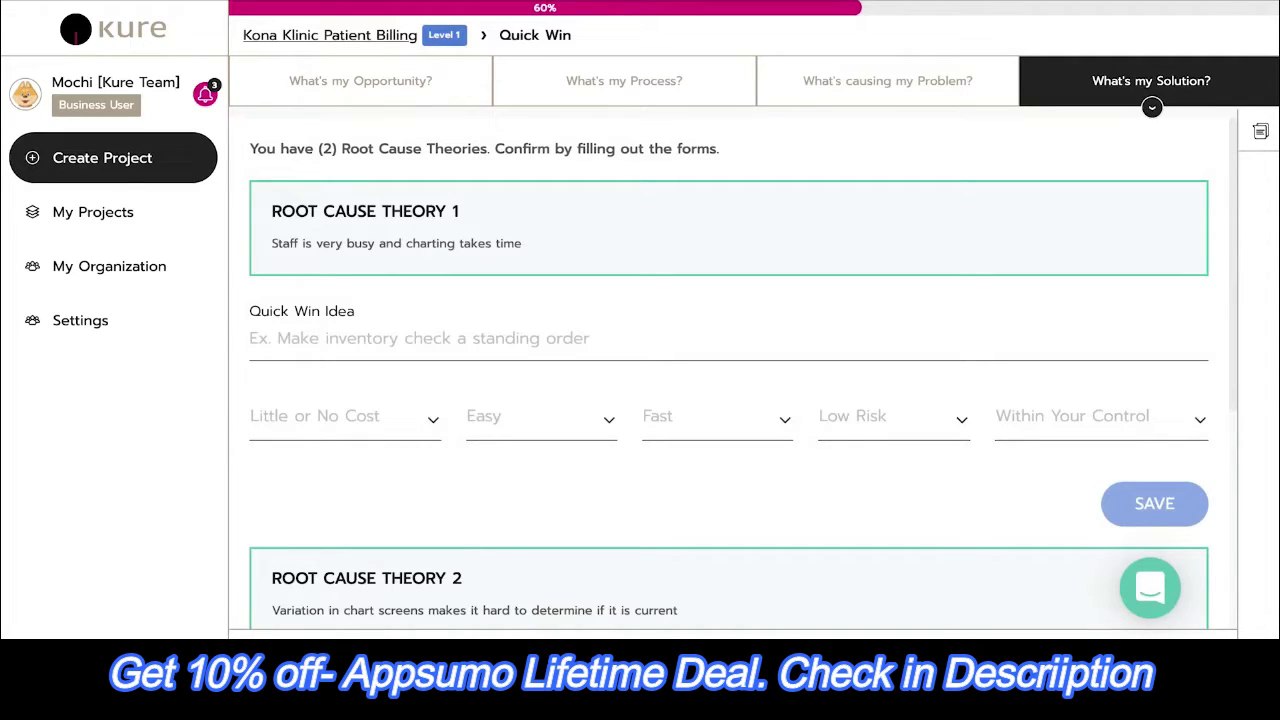
Enter "Standardize EMR chart with visual checklist" as the Quick Win idea for Root Cause Theory 1
left_click(355, 337)
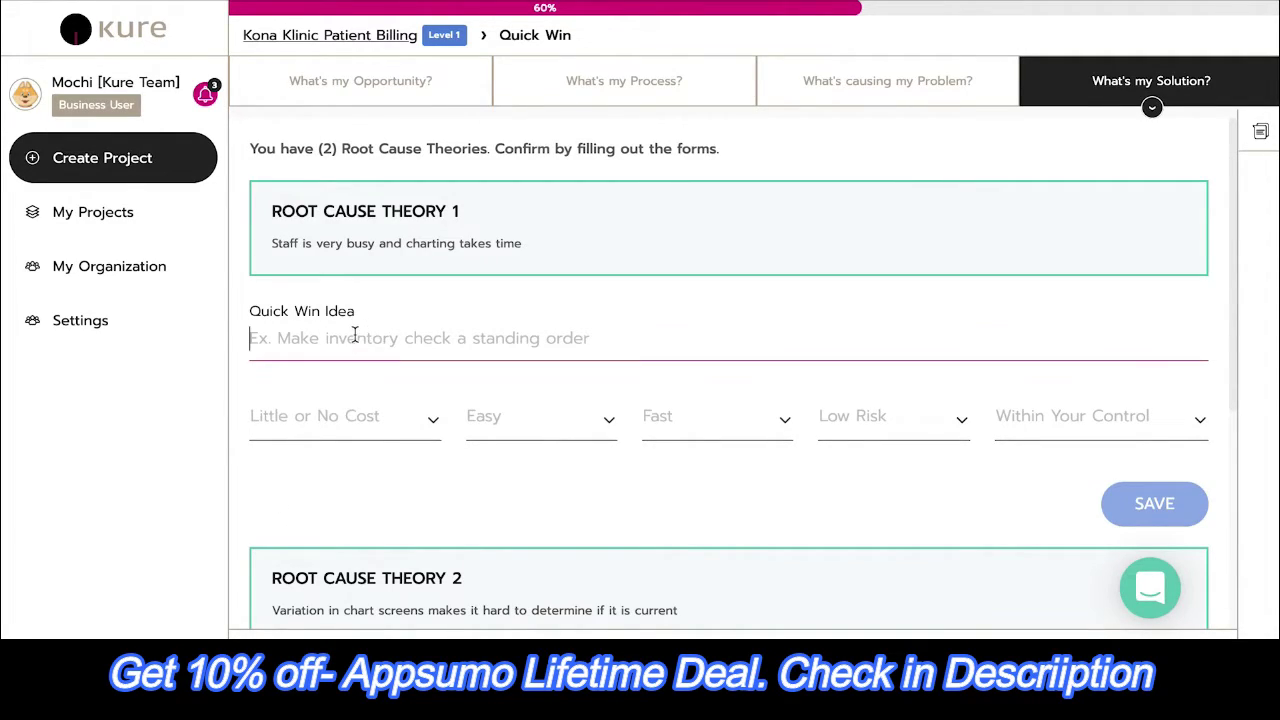
type("Standard")
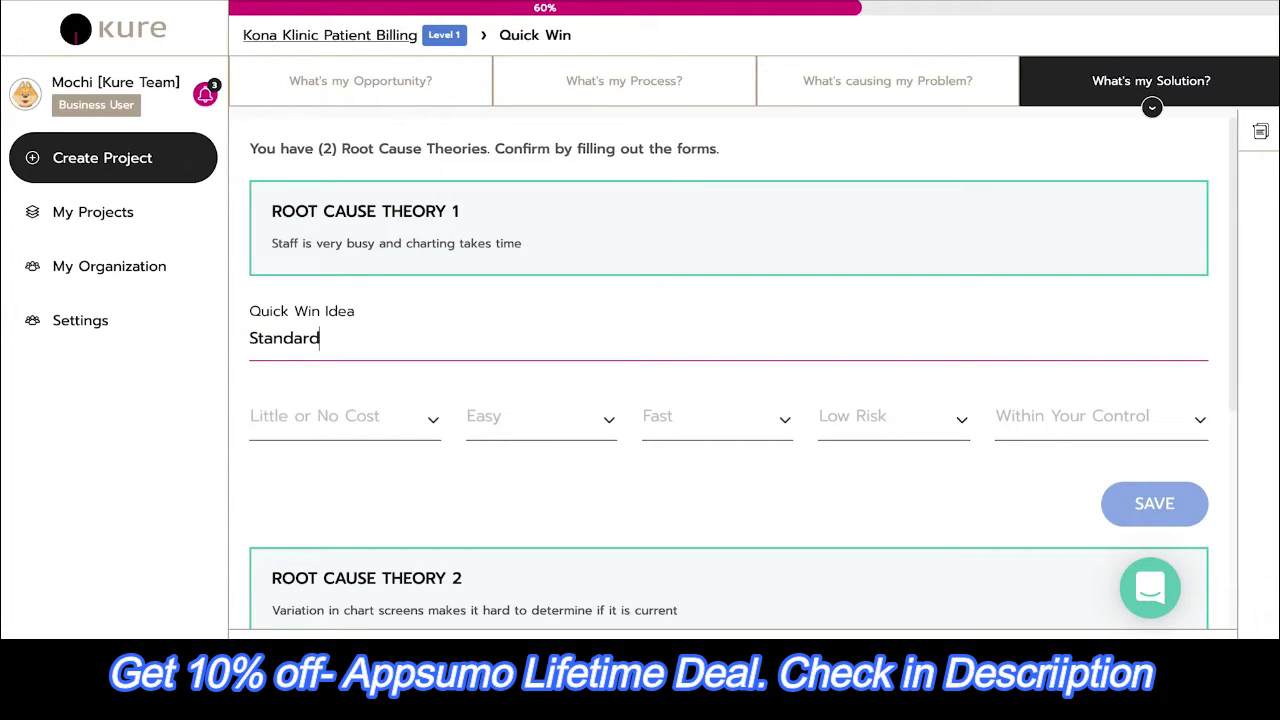
type("ize EMR chart ")
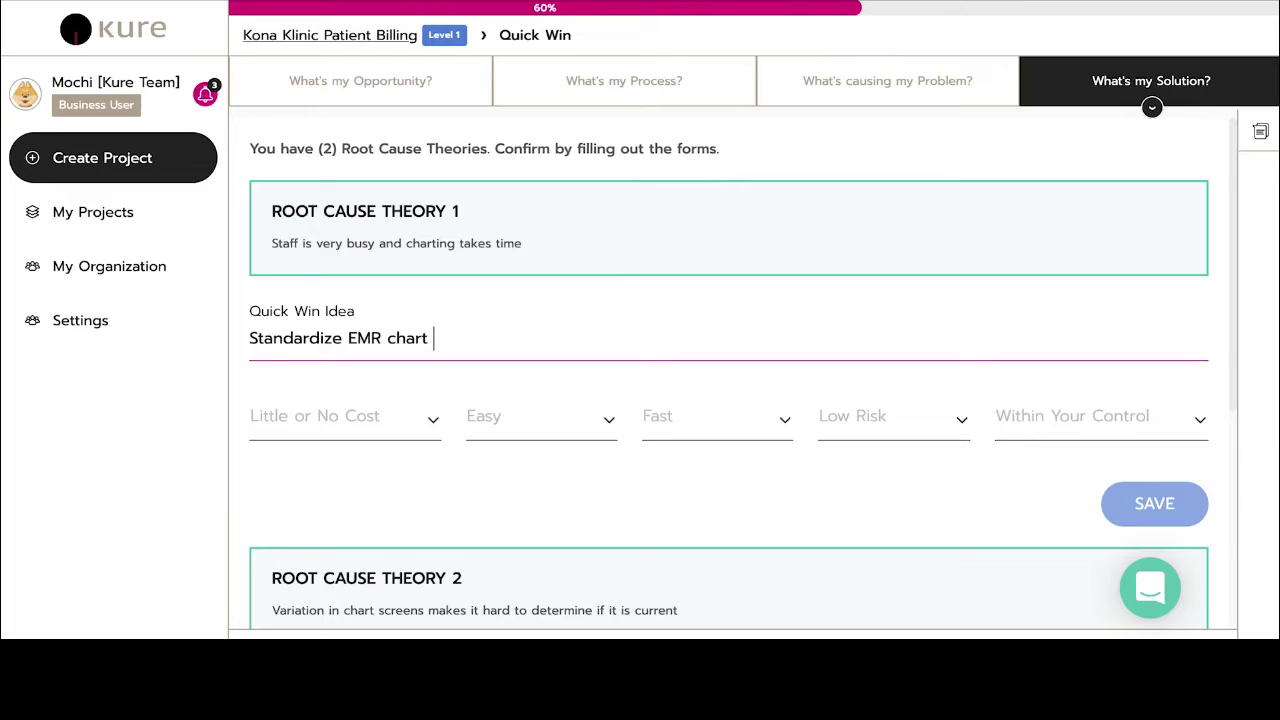
type("with visual checklist")
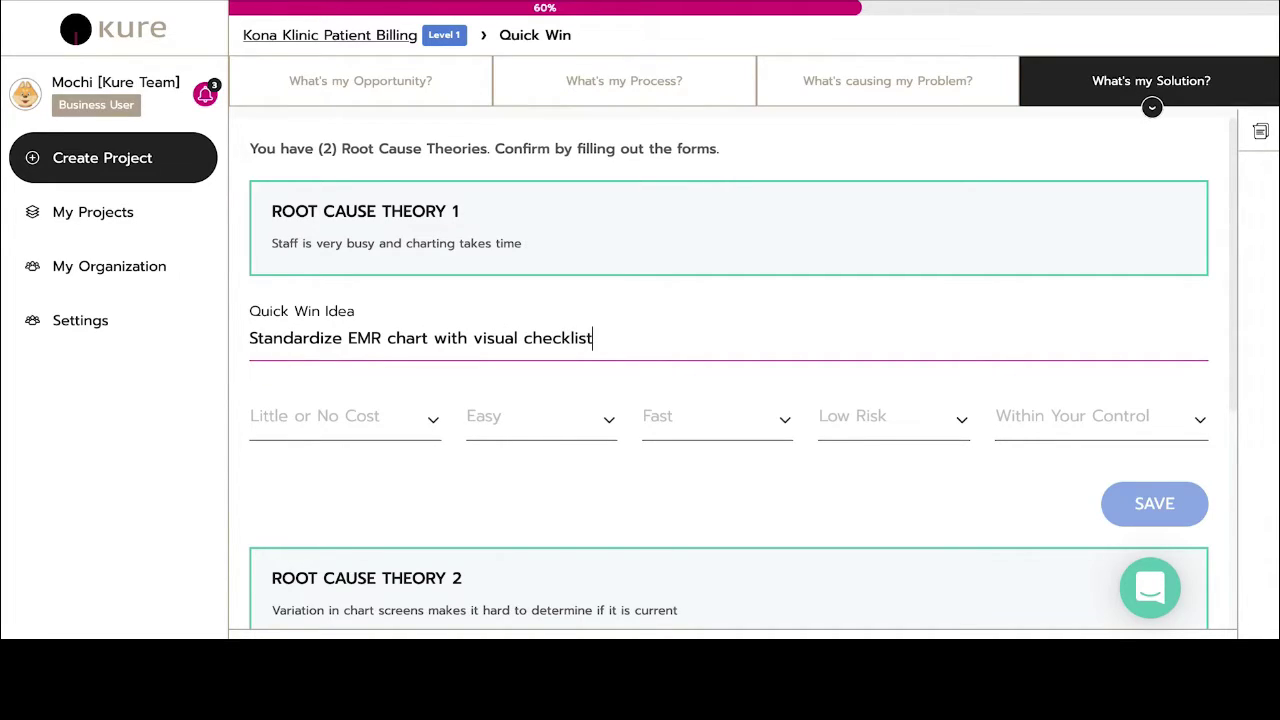
Answer Yes to all five Quick Win criteria for the visual checklist idea, from Little or No Cost to Within Your Control, and save it
left_click(414, 426)
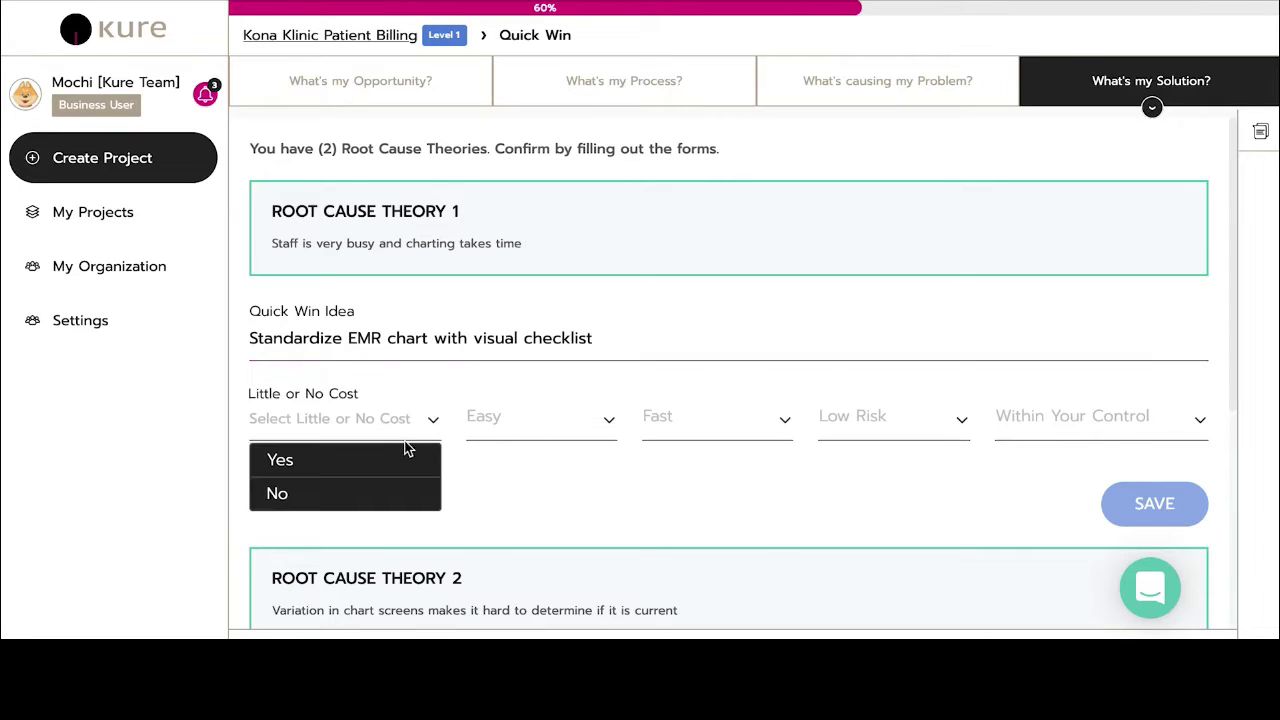
left_click(406, 452)
left_click(574, 426)
left_click(569, 463)
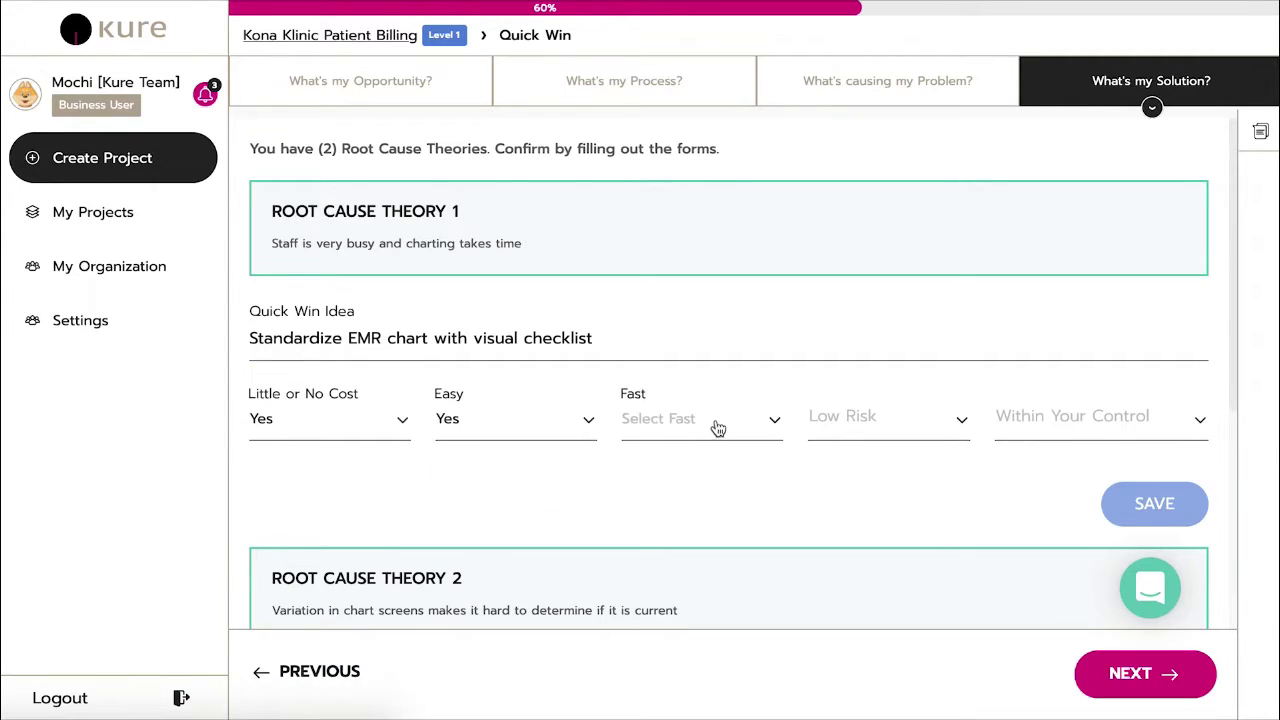
left_click(752, 424)
left_click(751, 463)
left_click(918, 419)
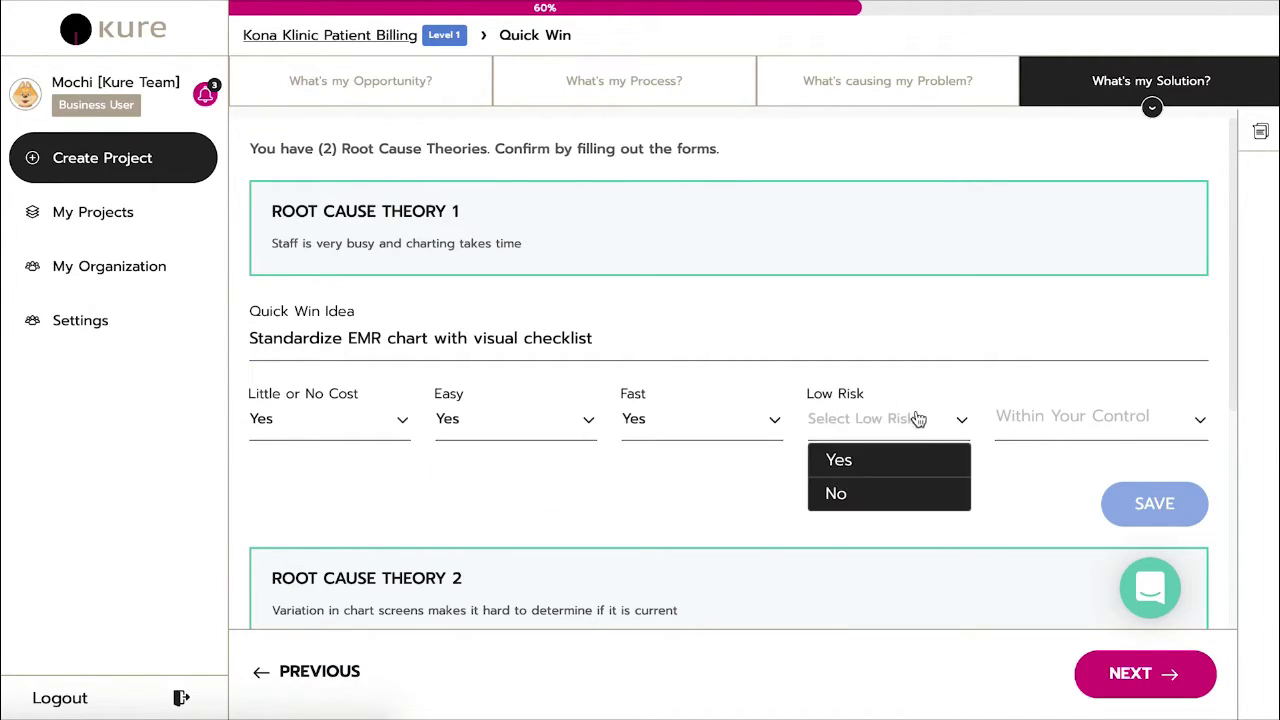
left_click(908, 463)
left_click(1088, 418)
left_click(1070, 458)
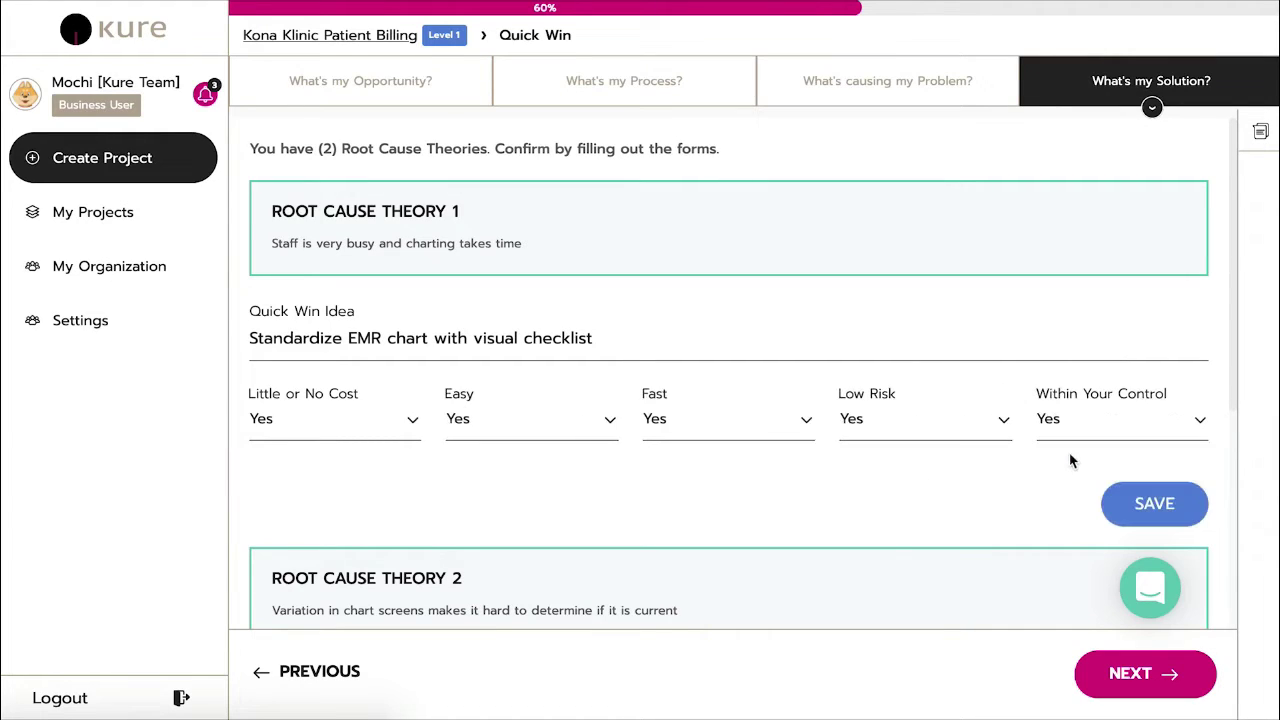
scroll(798, 272, "down", 2)
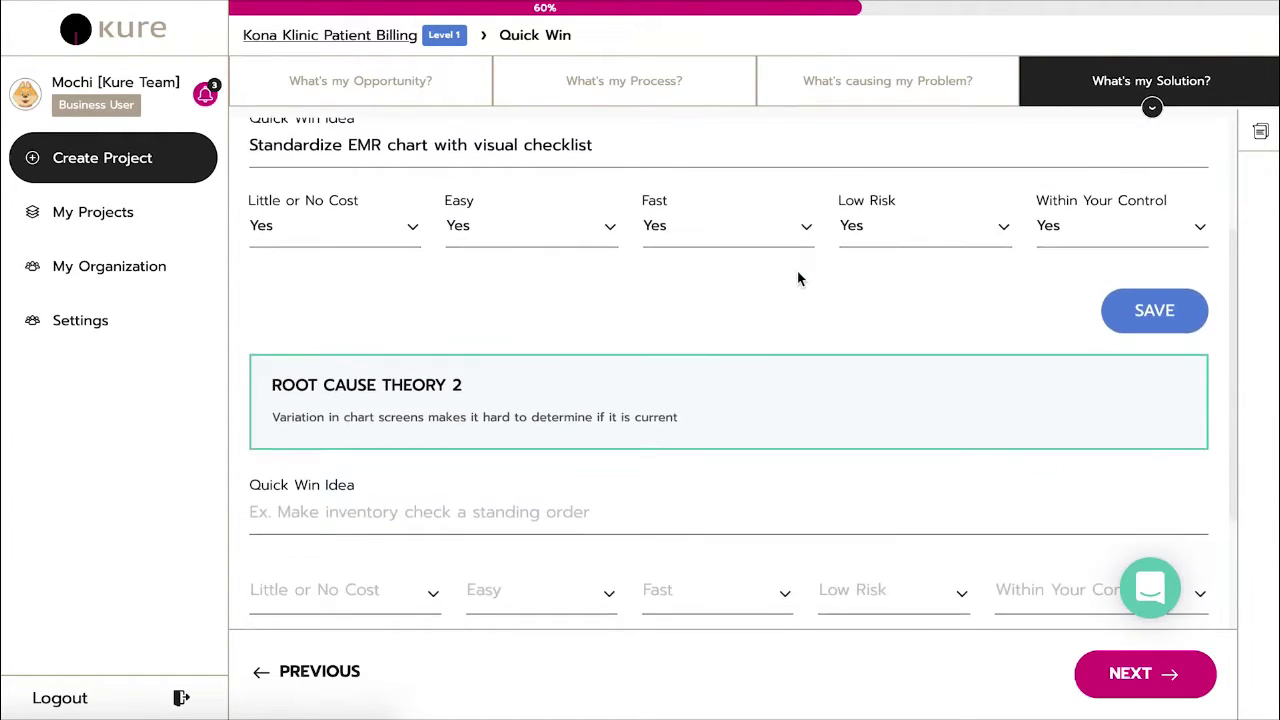
left_click(1124, 312)
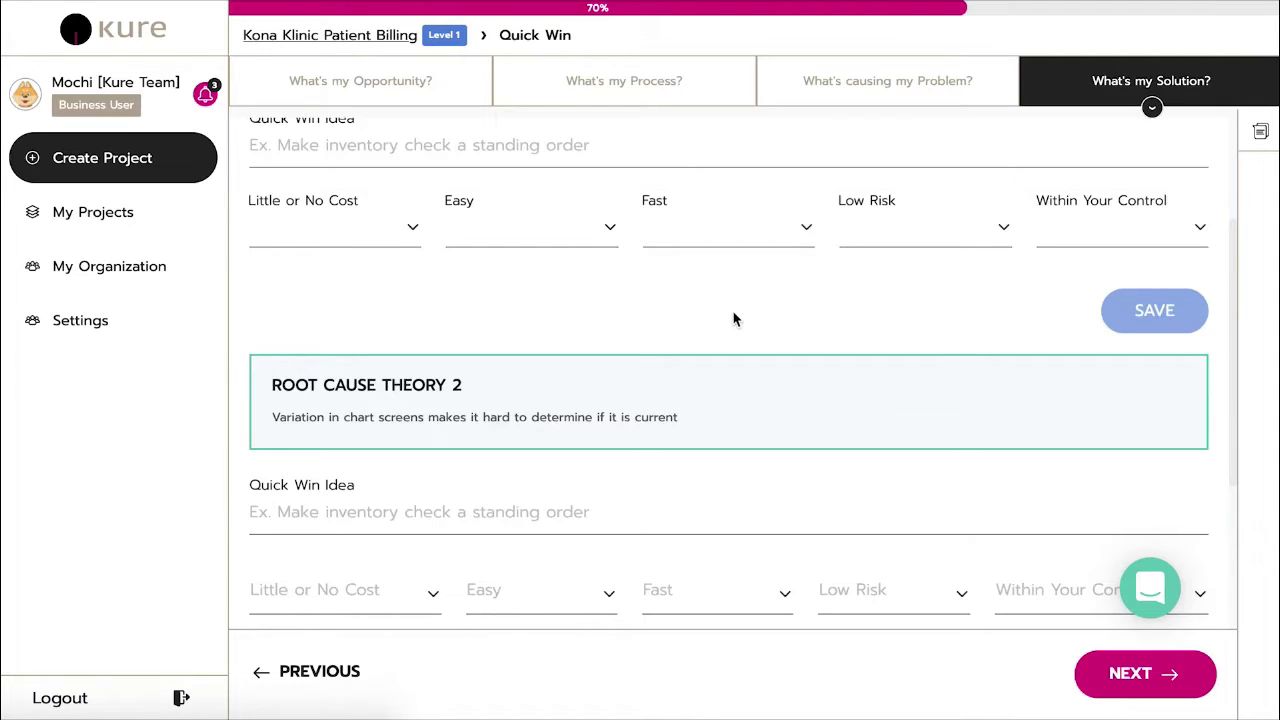
Enter "Communicate most frequent errors" as the Quick Win idea for Root Cause Theory 2
scroll(733, 319, "down", 3)
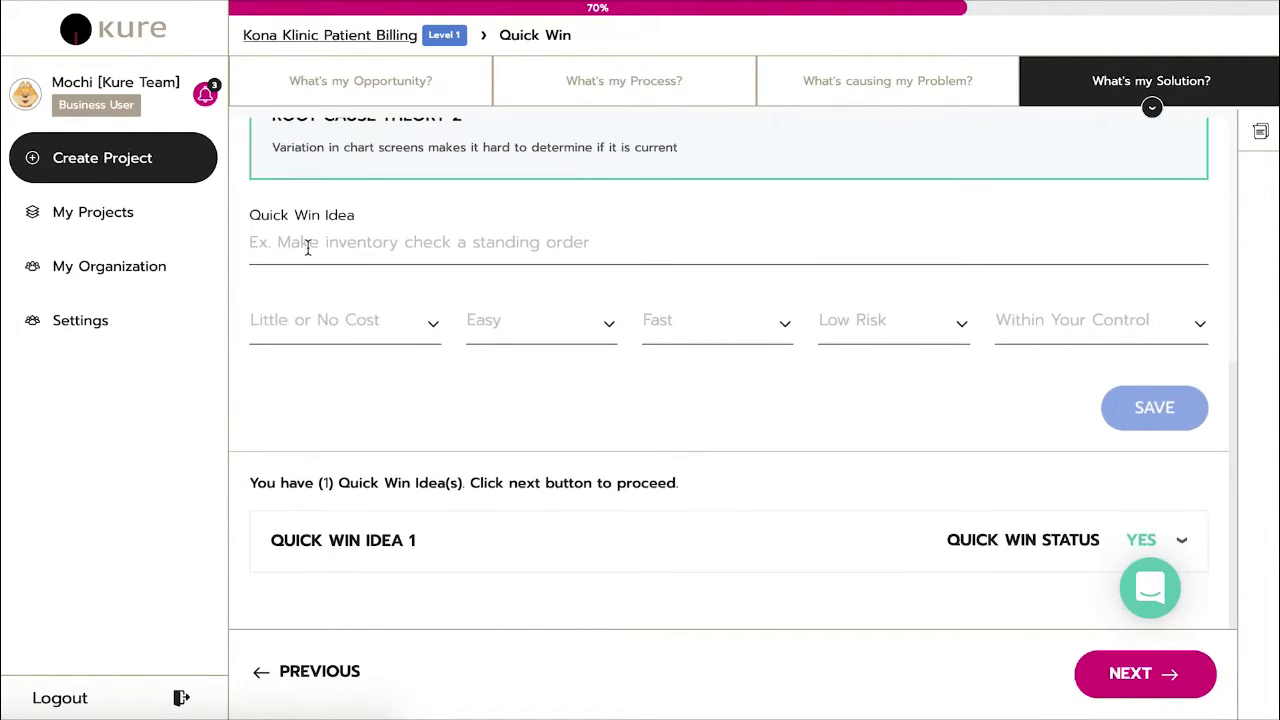
left_click(308, 248)
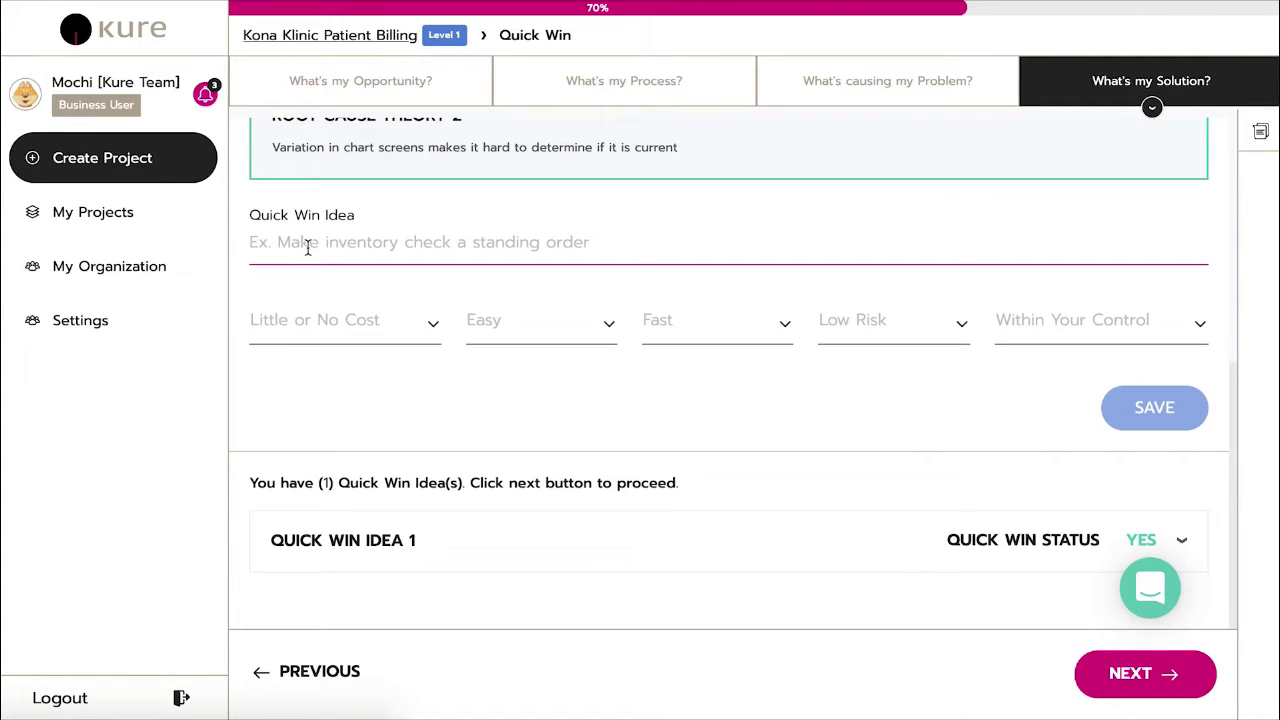
type("Commu")
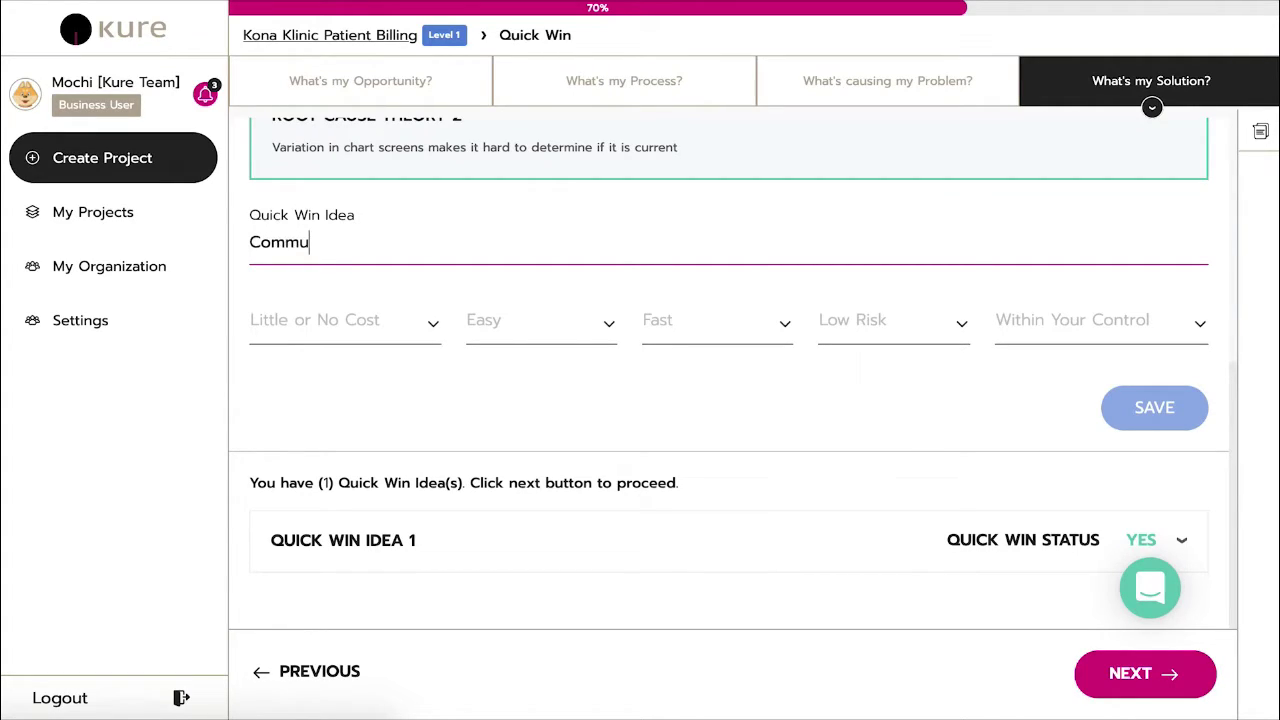
type("nicate most fre")
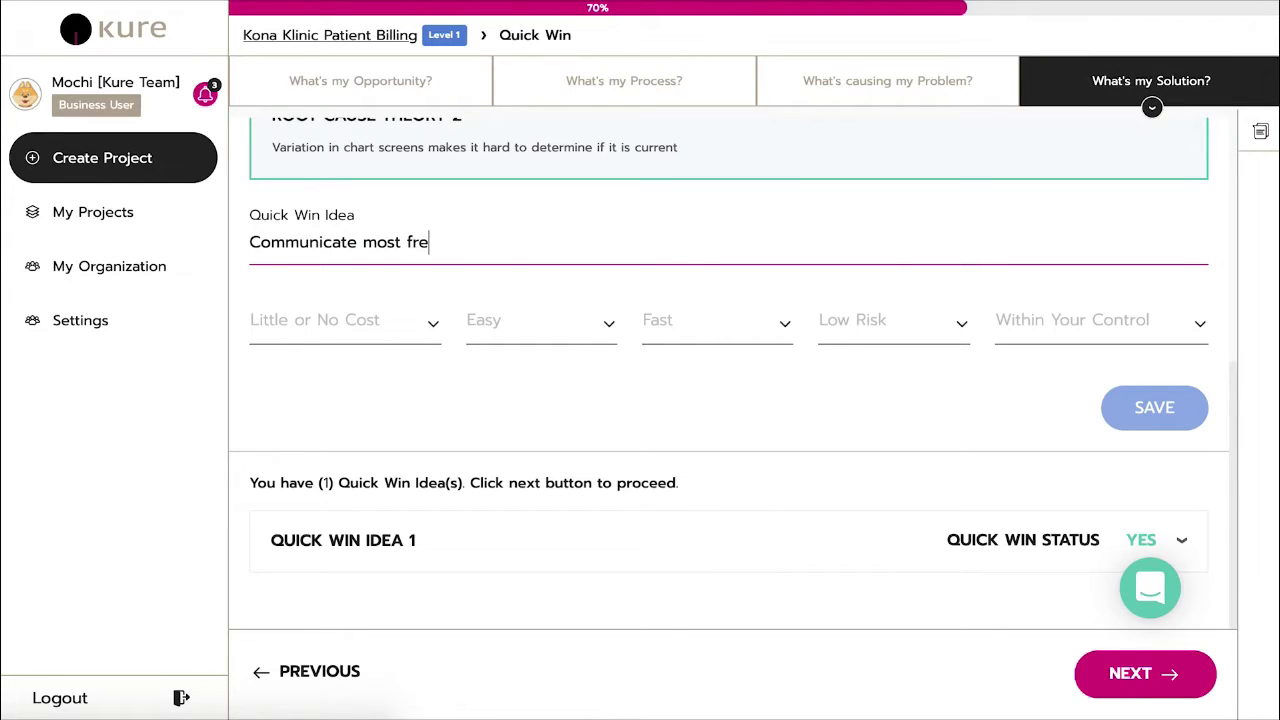
type("quent errors")
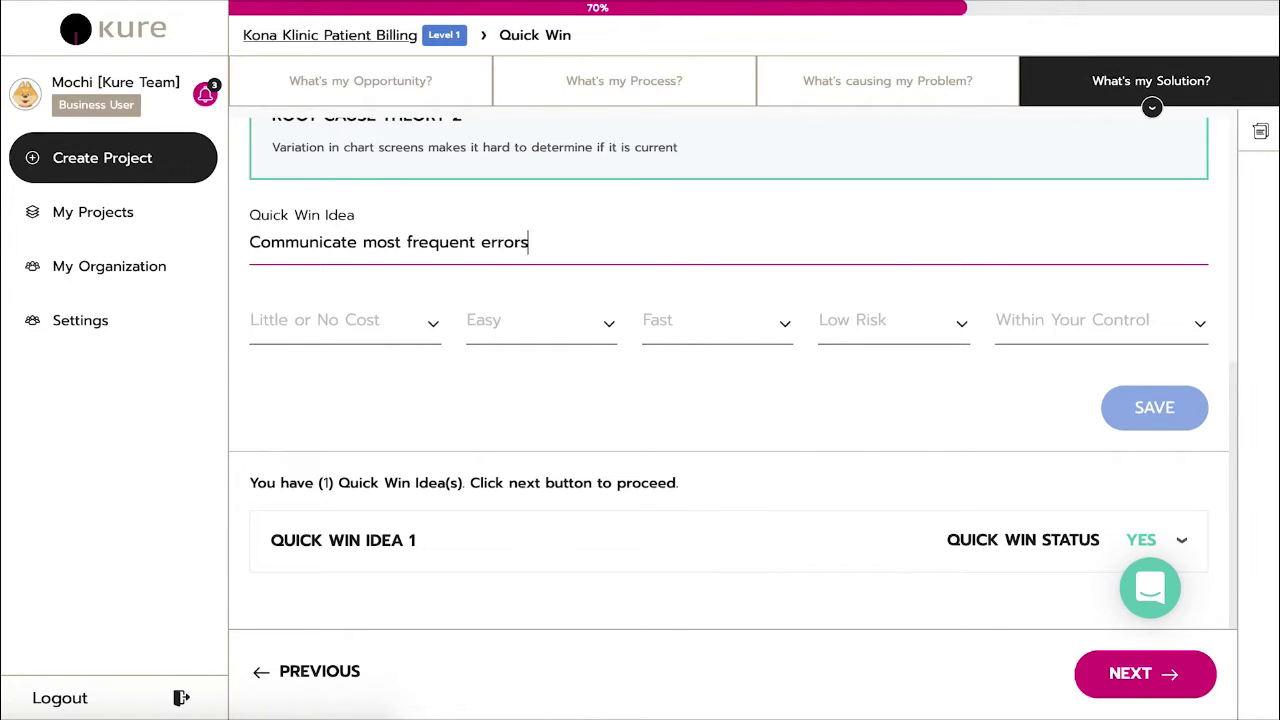
Set Little or No Cost, Easy, Fast, Low Risk and Within Your Control to Yes for the frequent errors idea and save it
left_click(443, 333)
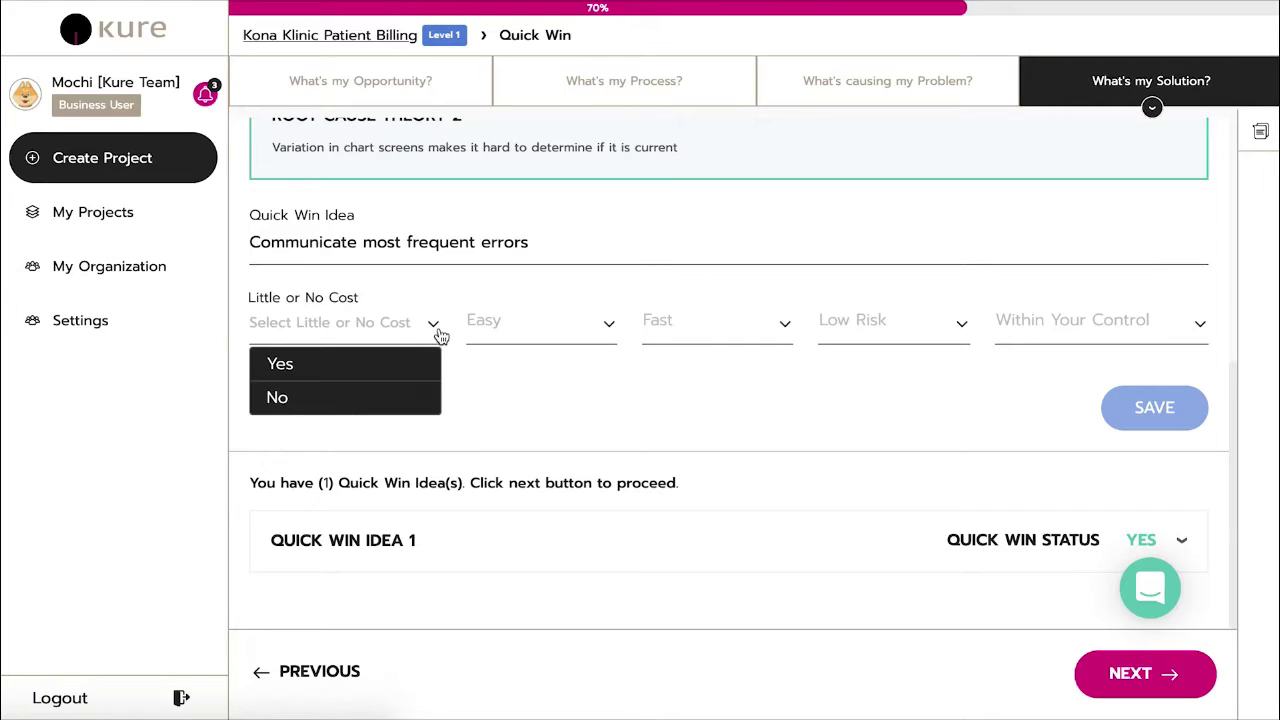
left_click(412, 363)
left_click(537, 330)
left_click(537, 362)
left_click(729, 323)
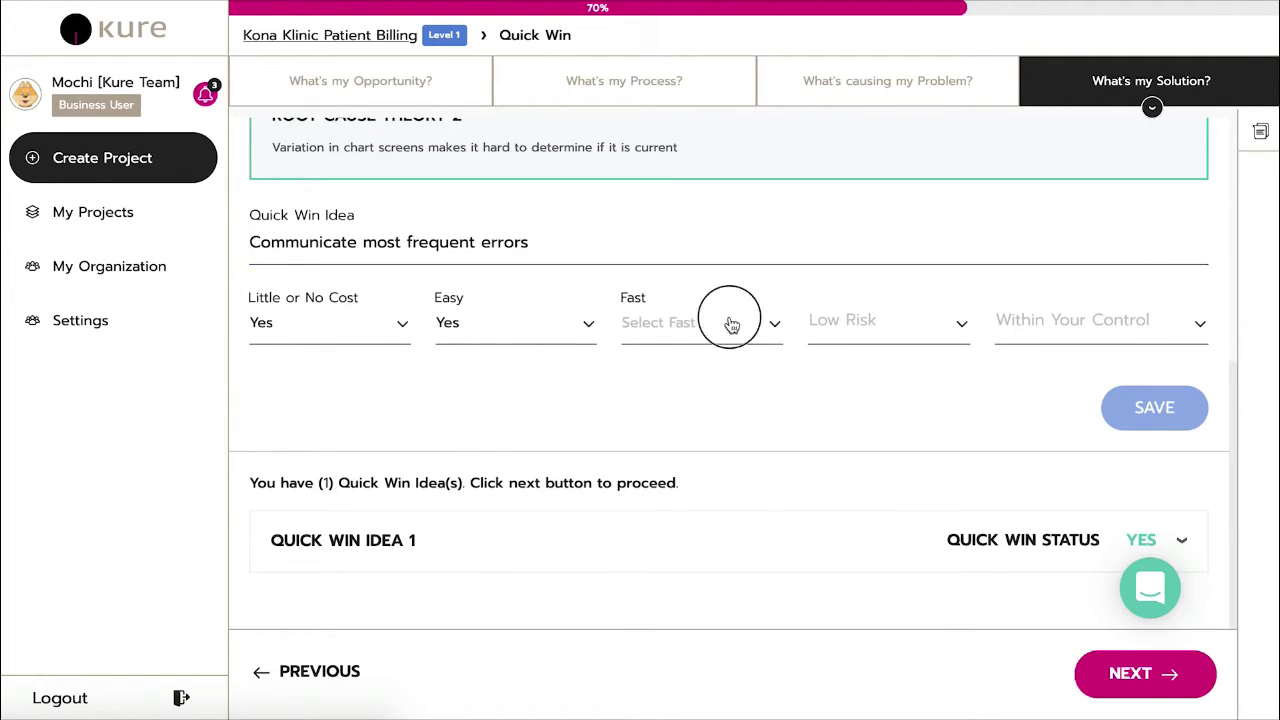
left_click(729, 360)
left_click(882, 322)
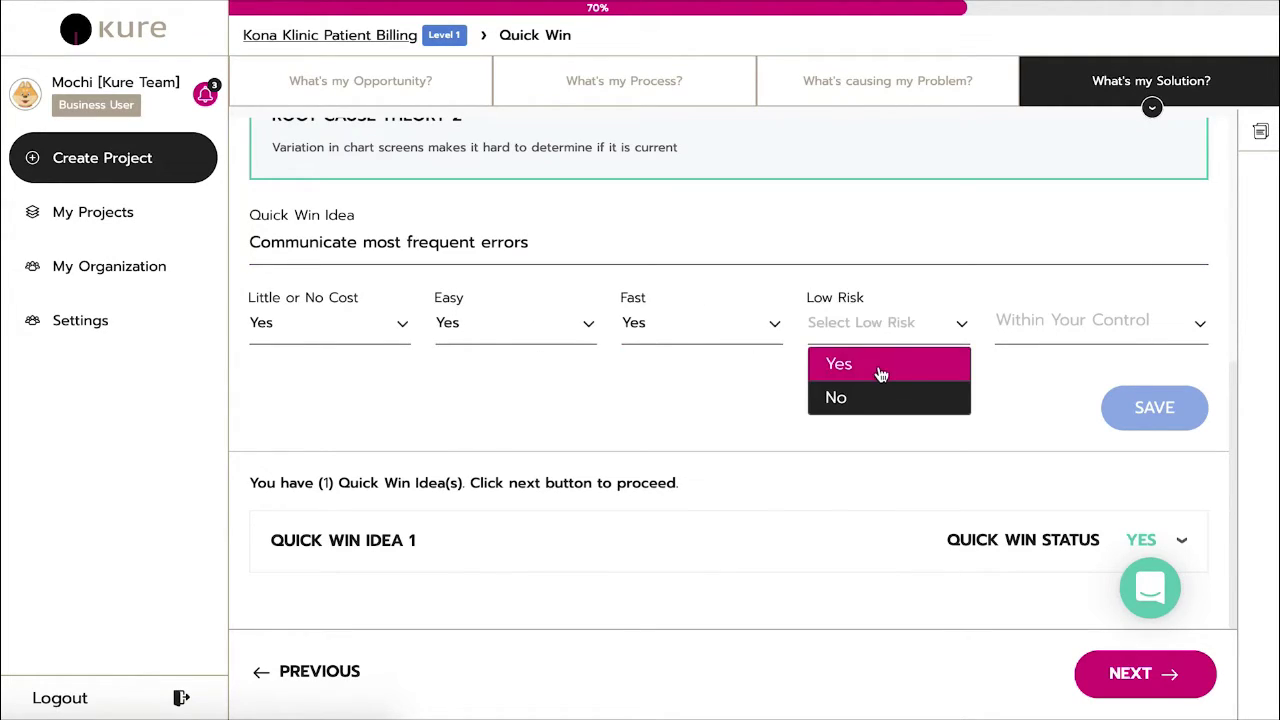
left_click(880, 366)
left_click(1045, 324)
left_click(1041, 366)
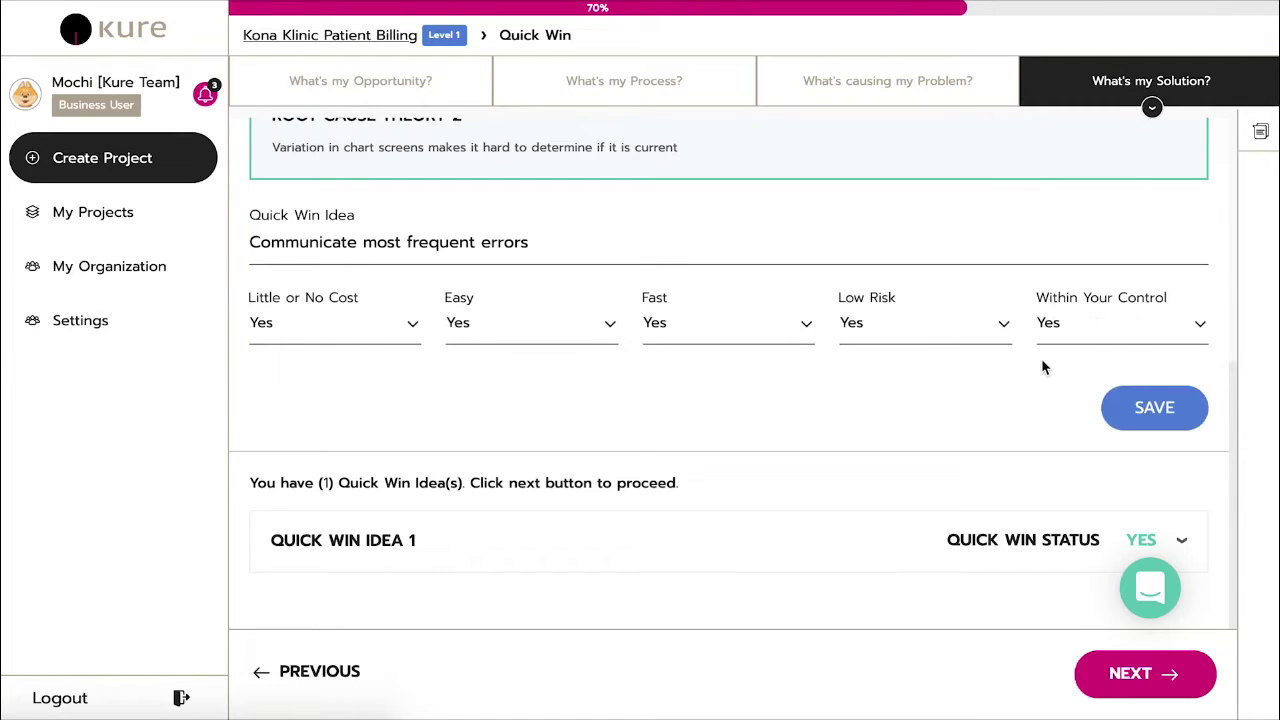
left_click(1120, 414)
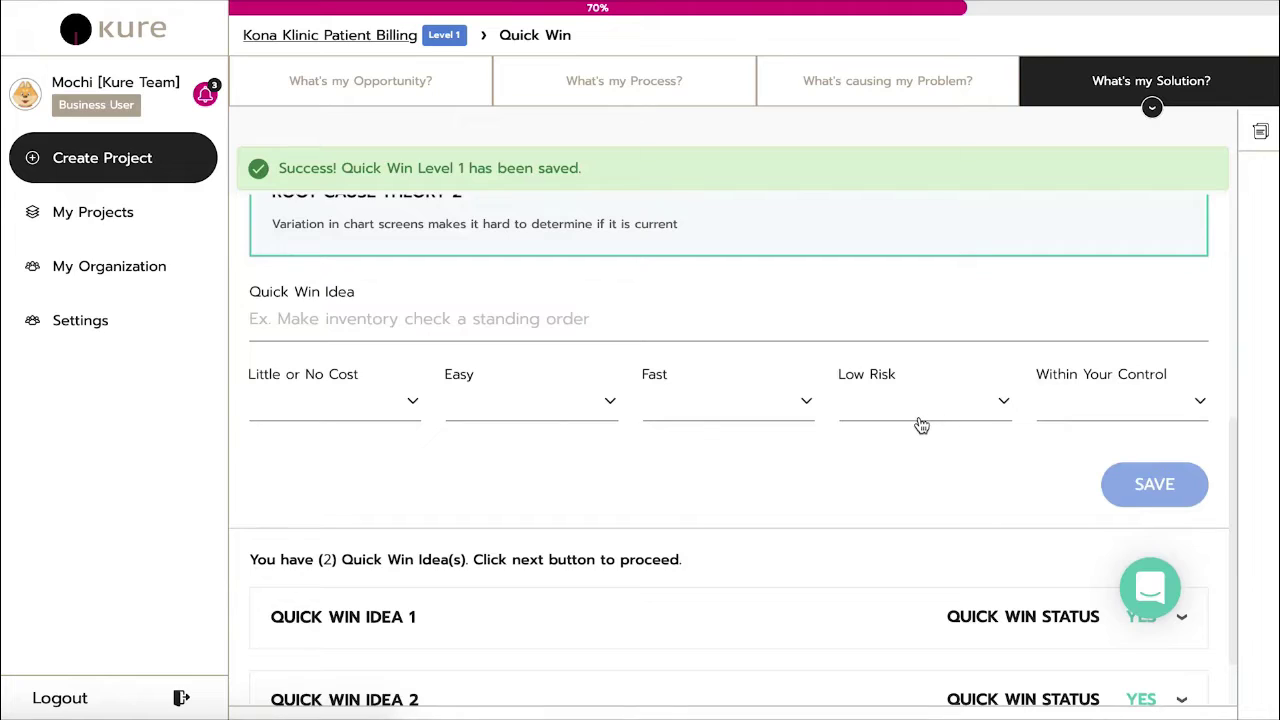
Proceed from the Quick Win ideas and upload 5S-Transactional-Scenario-After.jpg as the After 5S or 5Whys photo
scroll(920, 424, "down", 1)
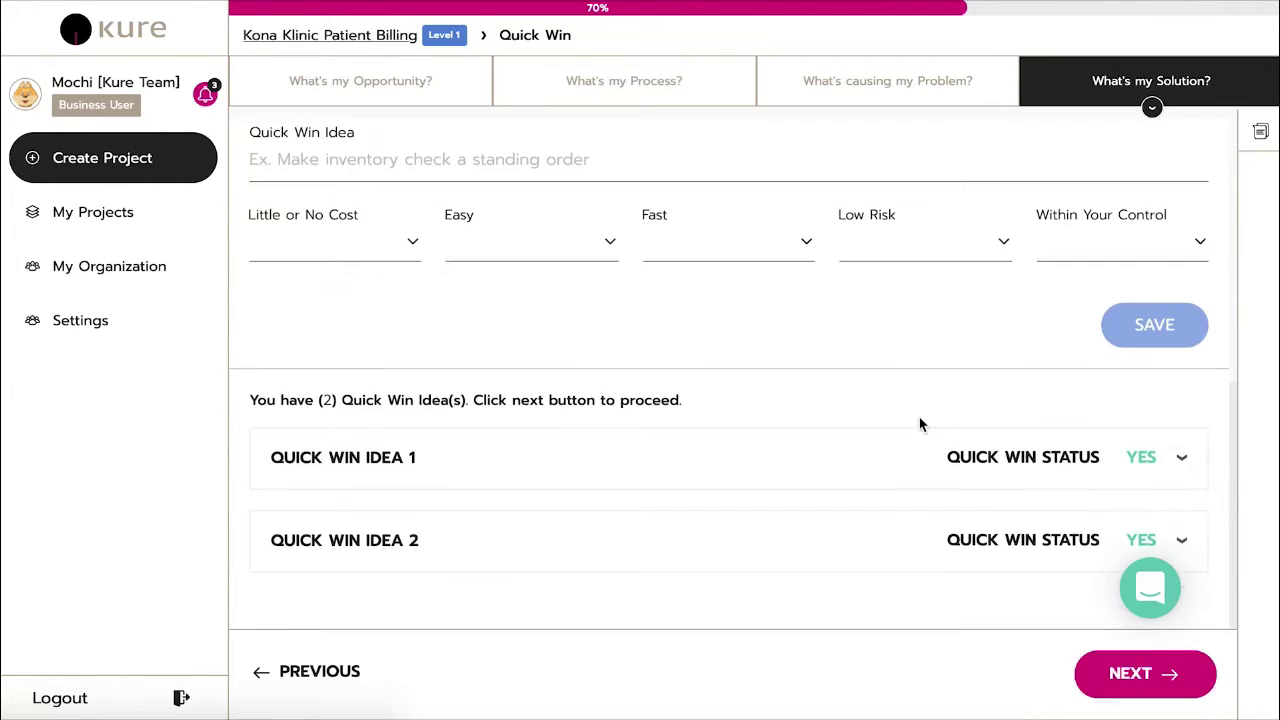
left_click(1117, 677)
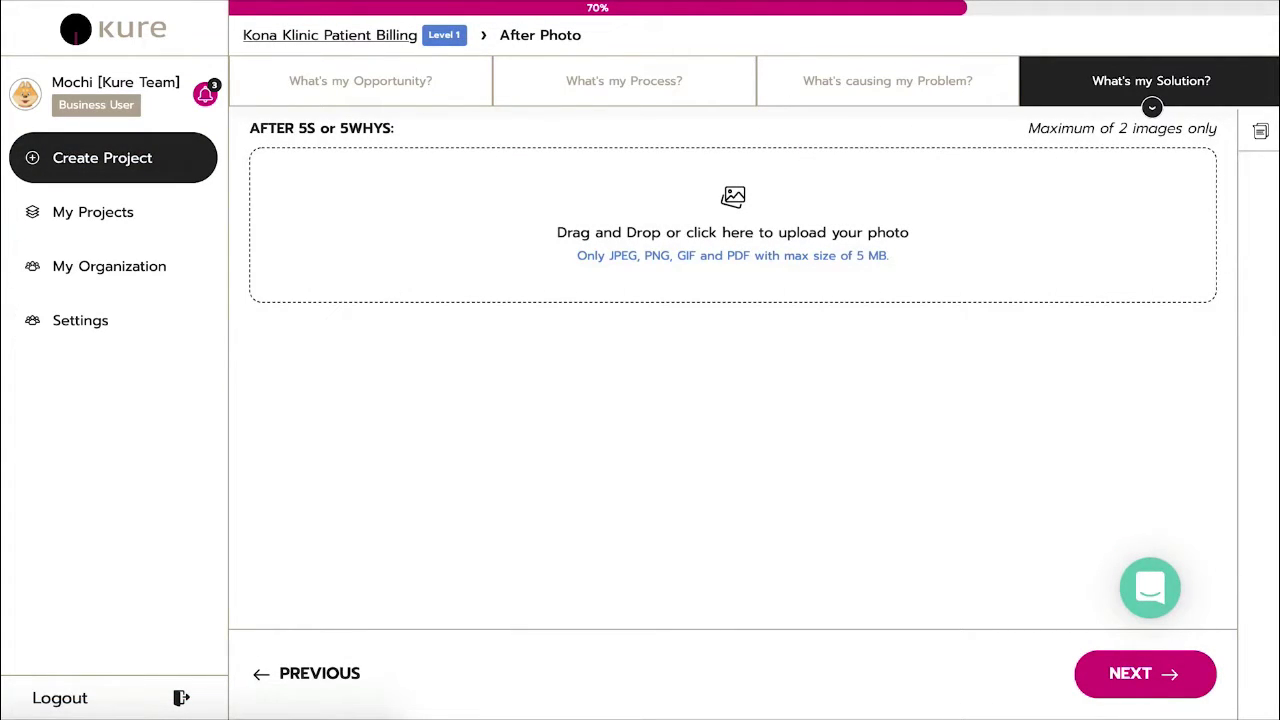
left_click_drag(436, 165, 757, 255)
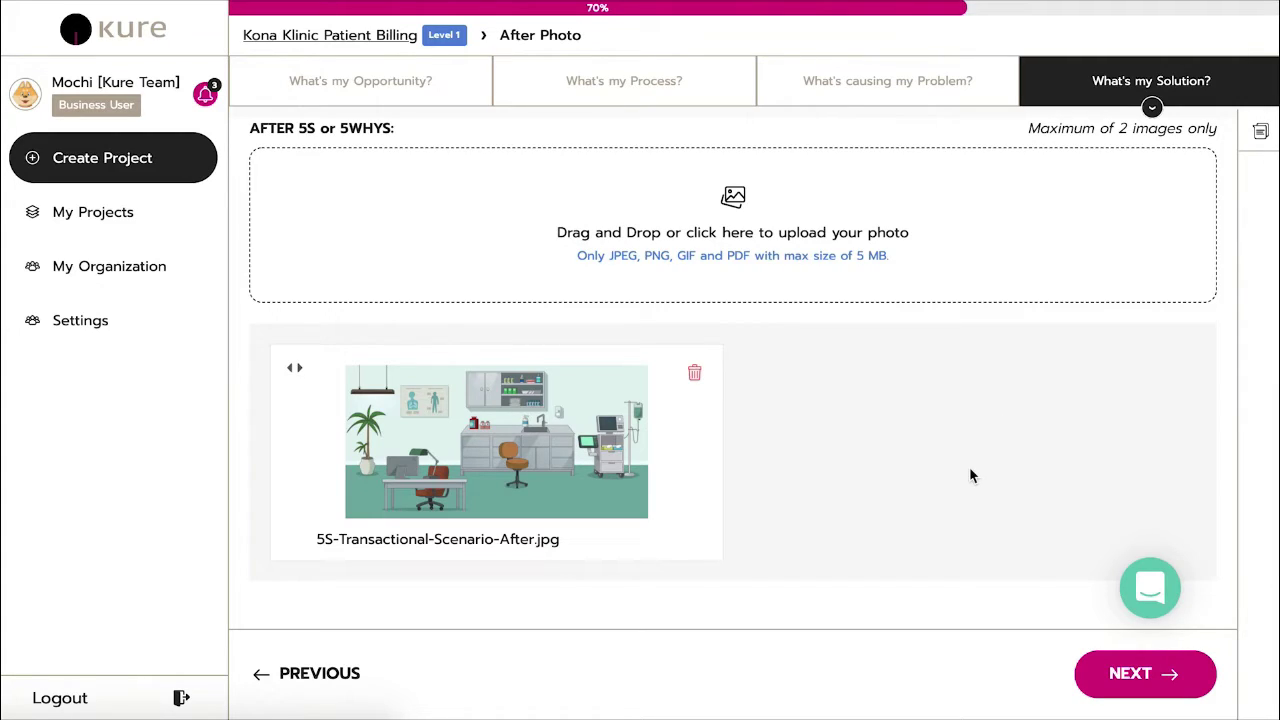
left_click(1116, 677)
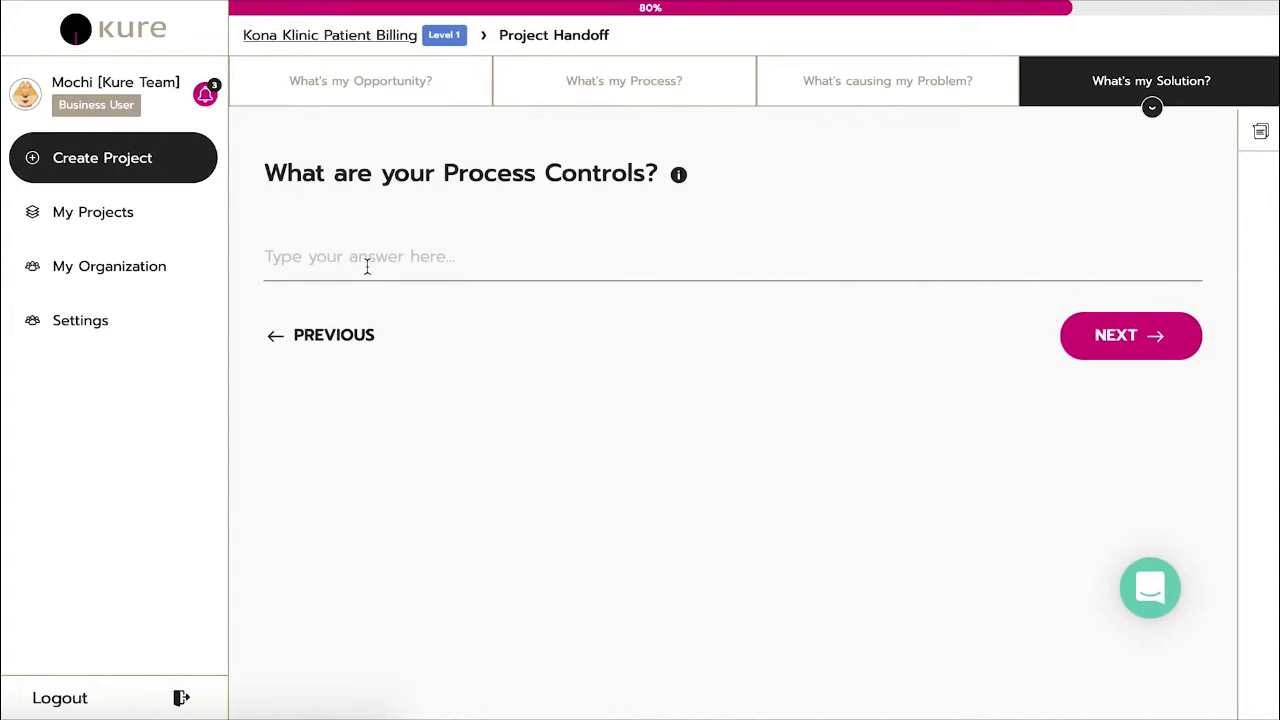
Enter "Finance reviews all charts before submittal. Feedback is tracked and communicated to the staff." as the Process Controls answer
left_click(367, 265)
type("Finance reviews")
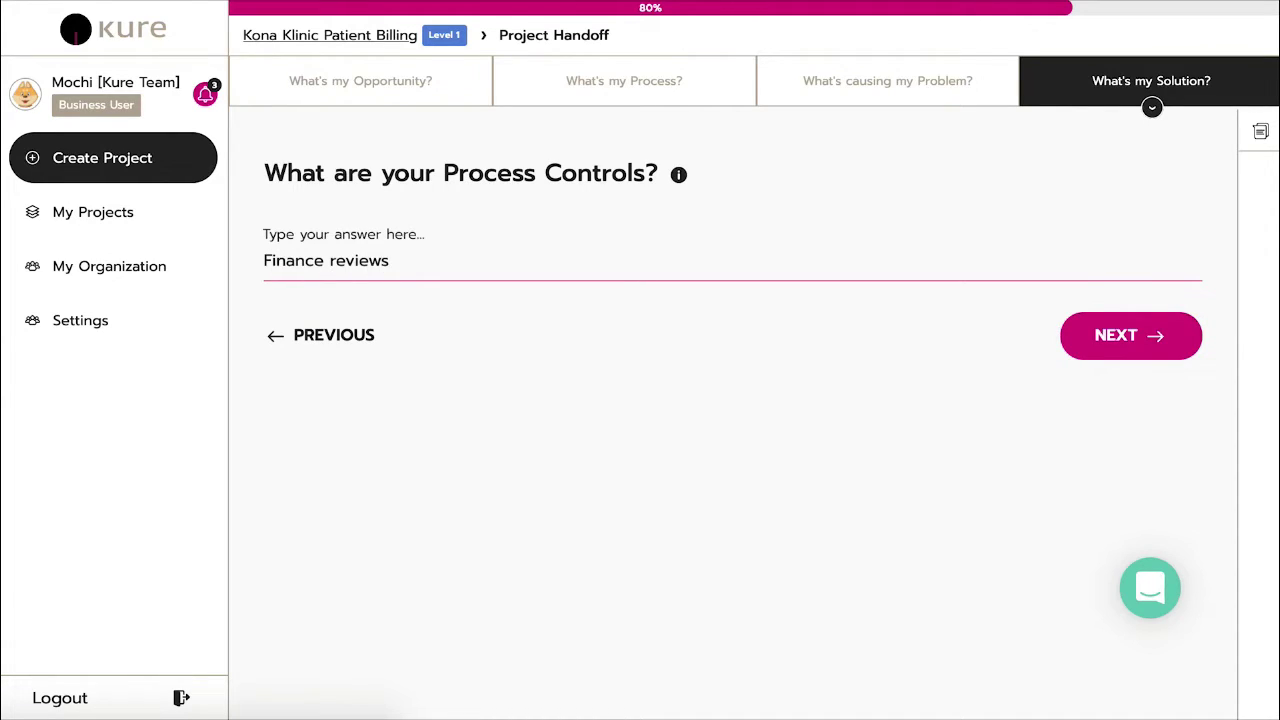
type(" all charts before")
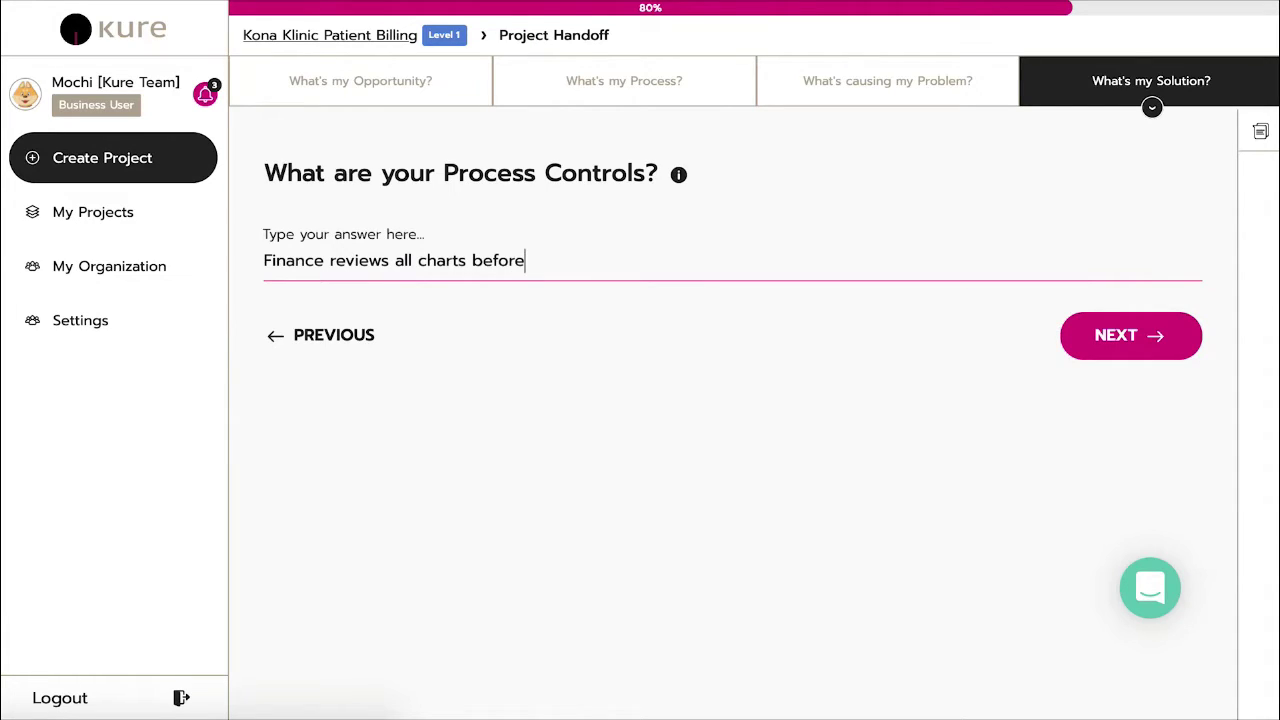
type(" submittal. Feed")
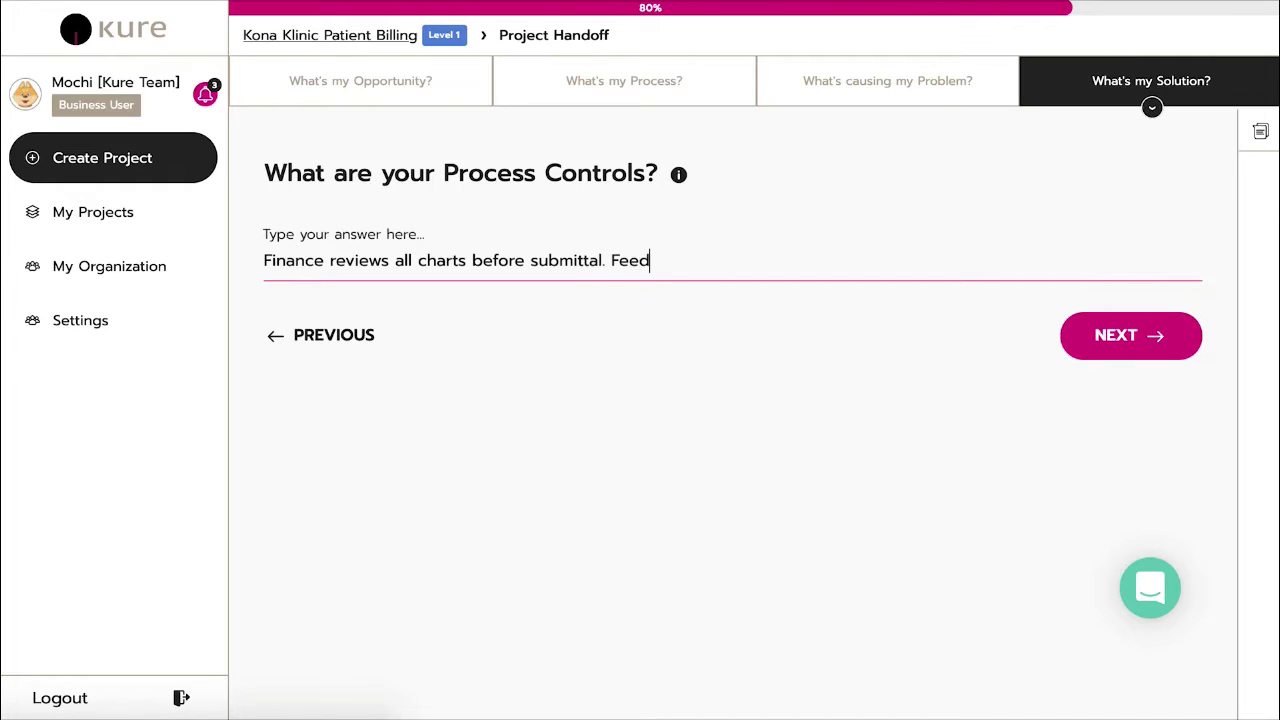
type("back is tracked a")
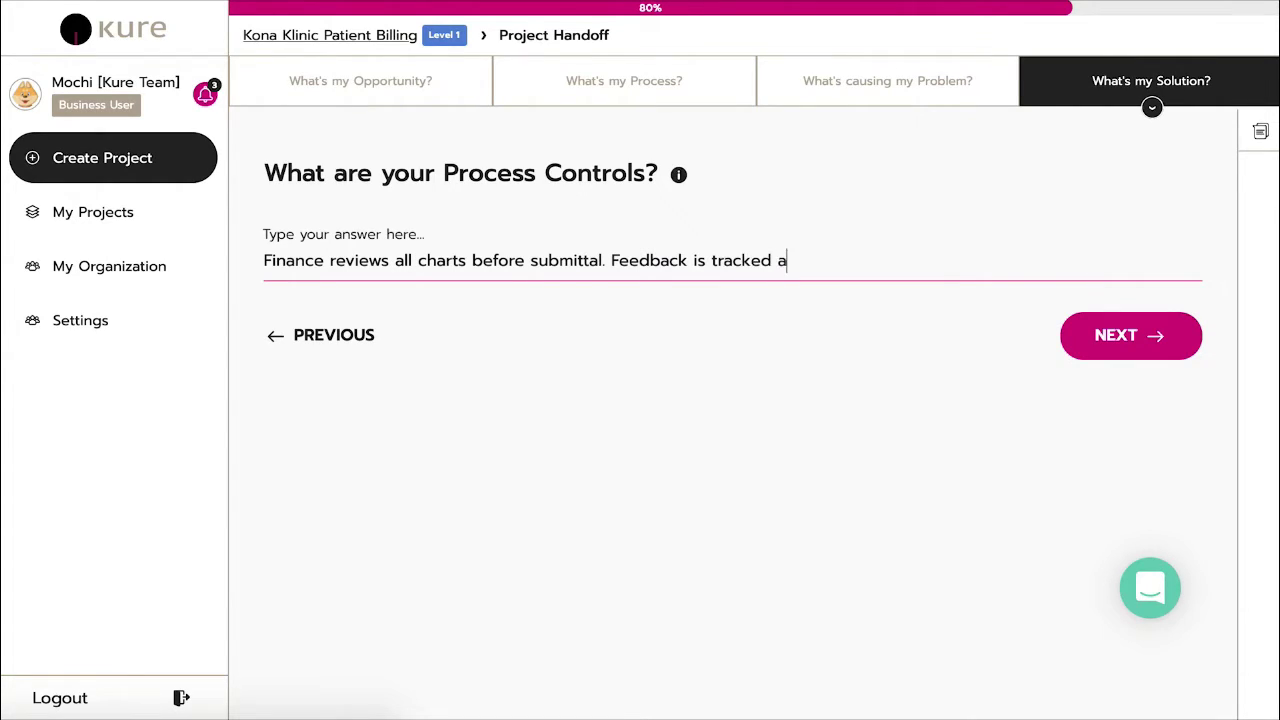
type("nd communicated to the staff.")
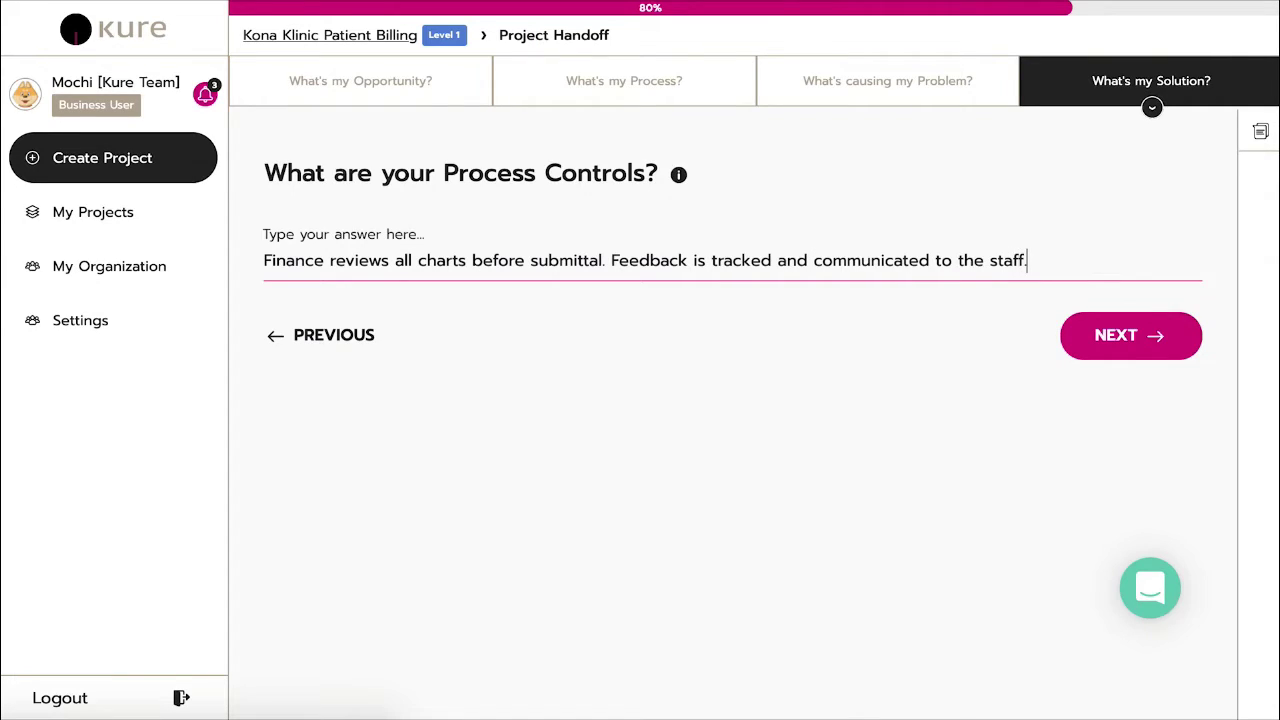
left_click(1093, 328)
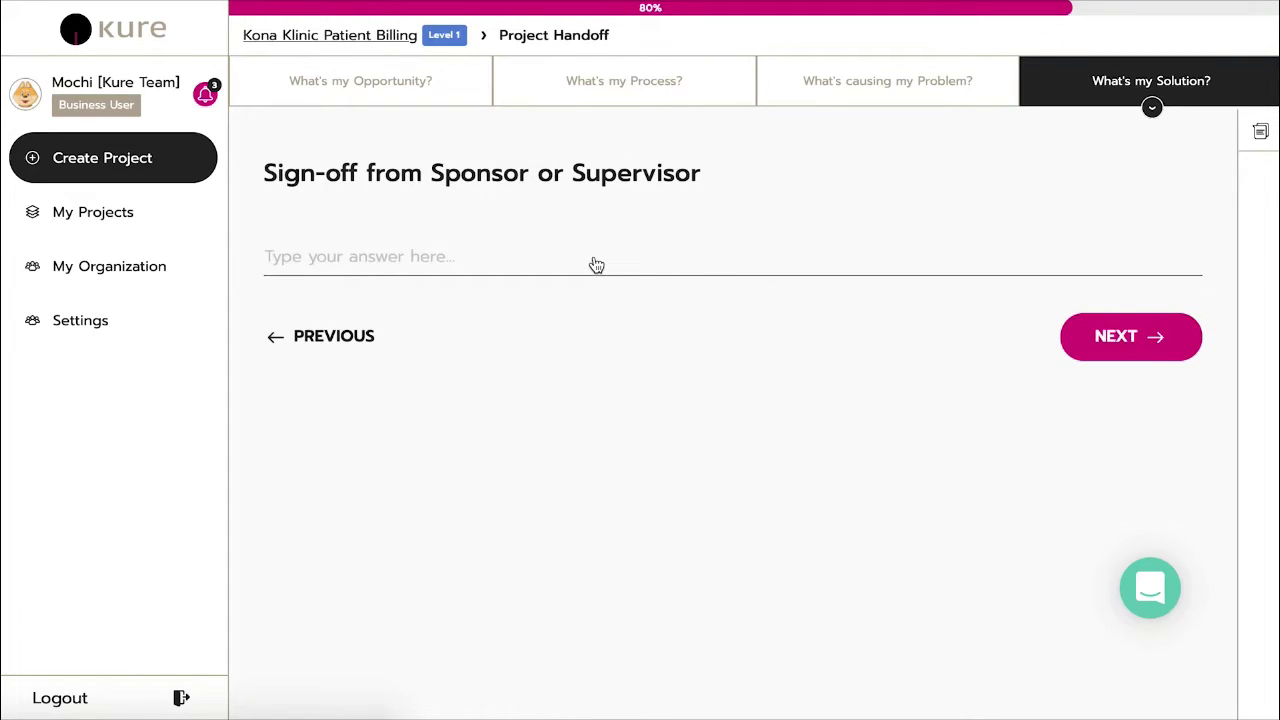
Choose the Kure Team member for the Sponsor or Supervisor sign-off and accept the same person for the Process Owner sign-off
left_click(596, 264)
type("oli")
left_click(497, 302)
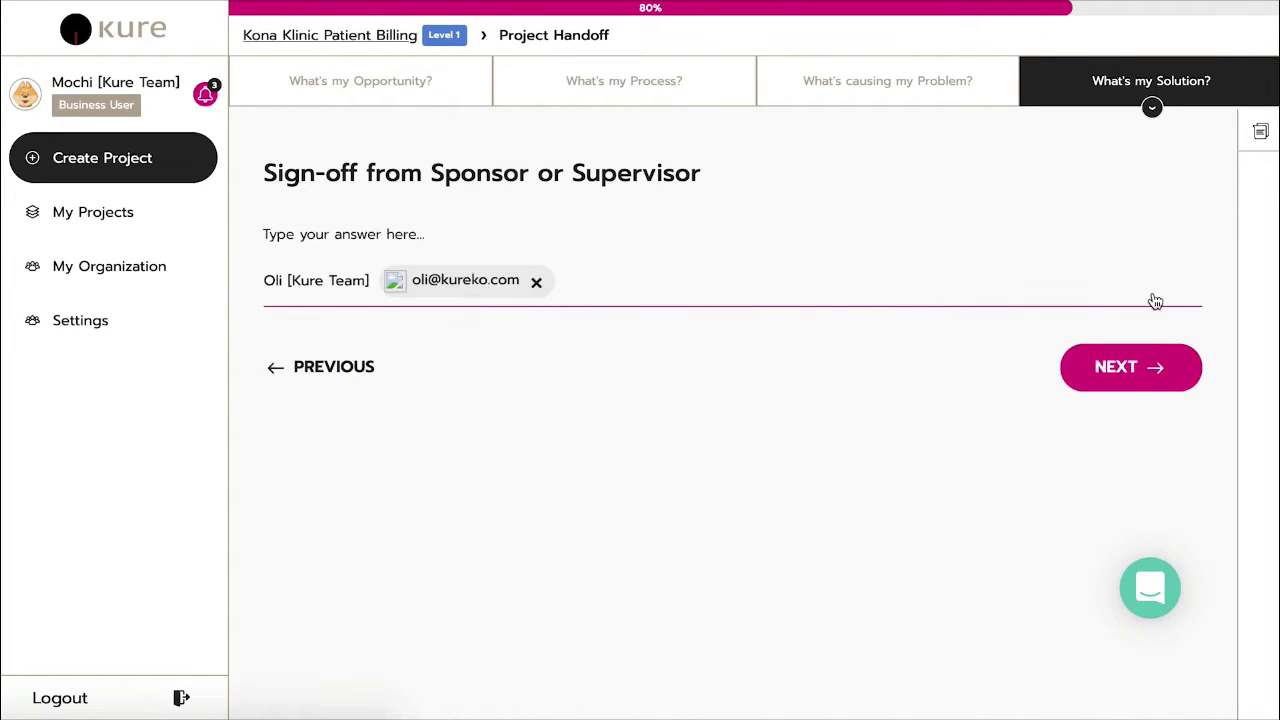
left_click(1155, 371)
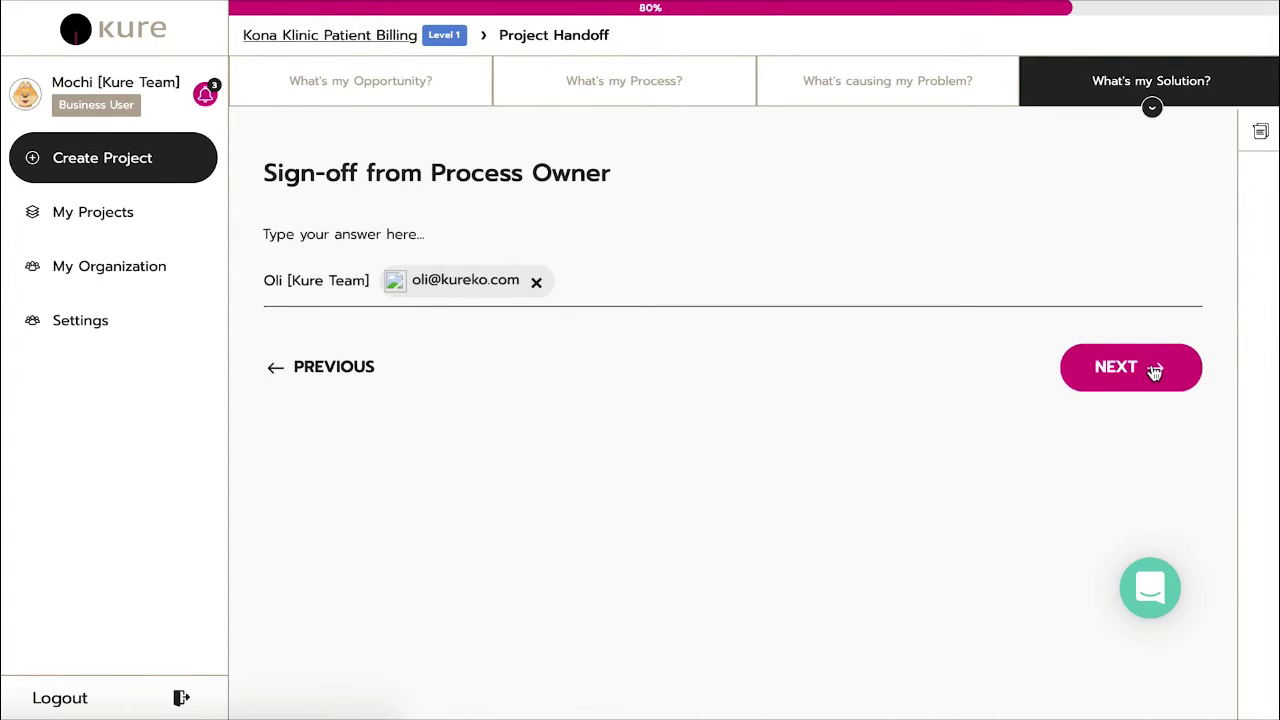
left_click(1155, 371)
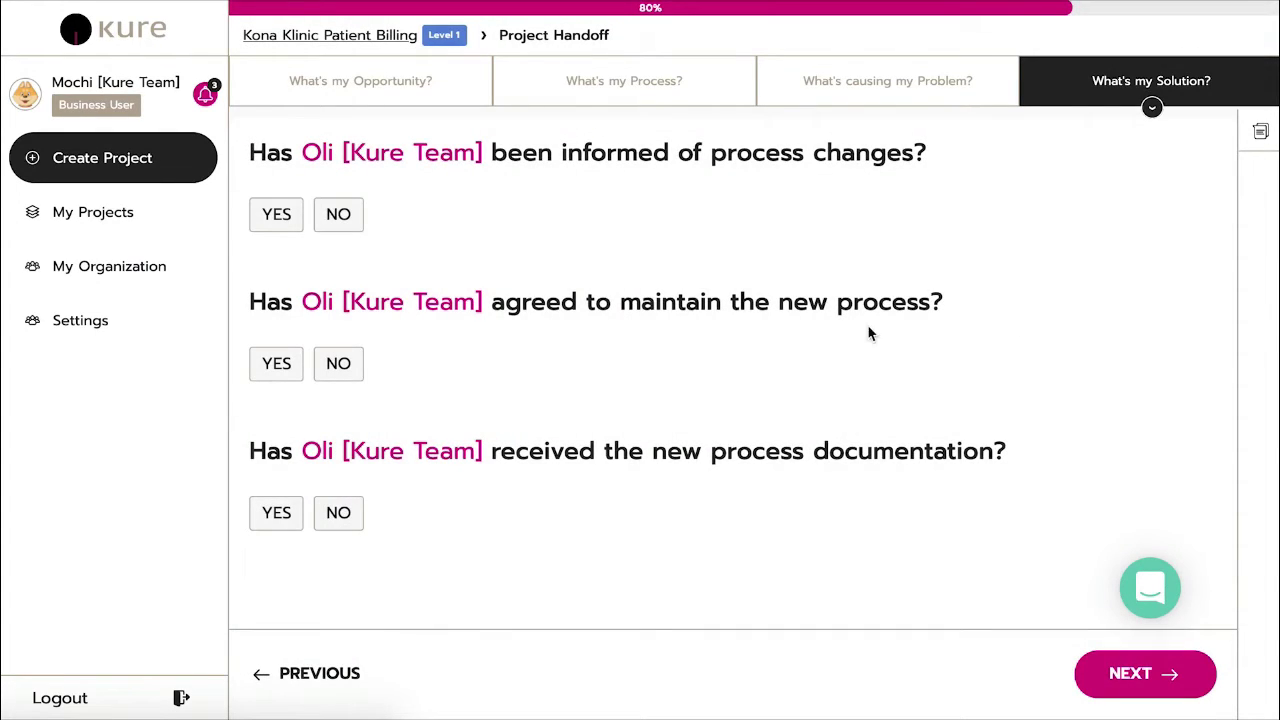
Answer Yes to the process owner being informed of changes, agreeing to maintain the new process, and receiving its documentation
left_click(264, 220)
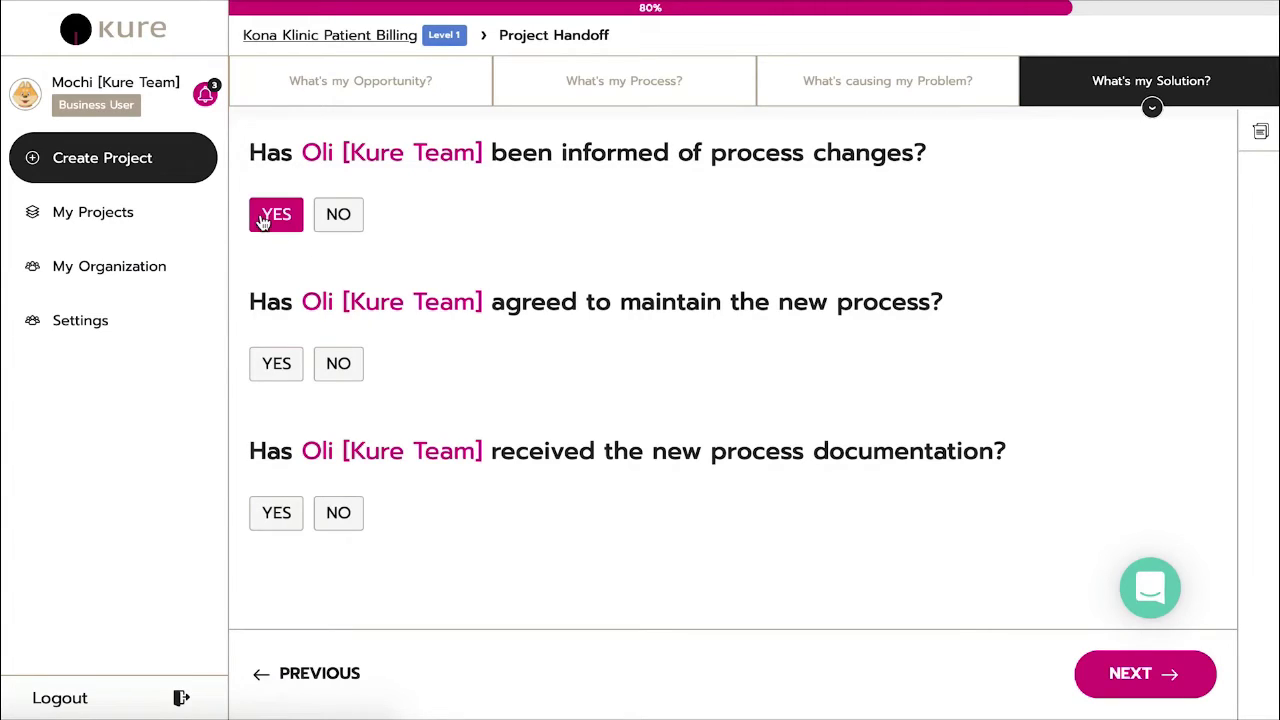
left_click(276, 379)
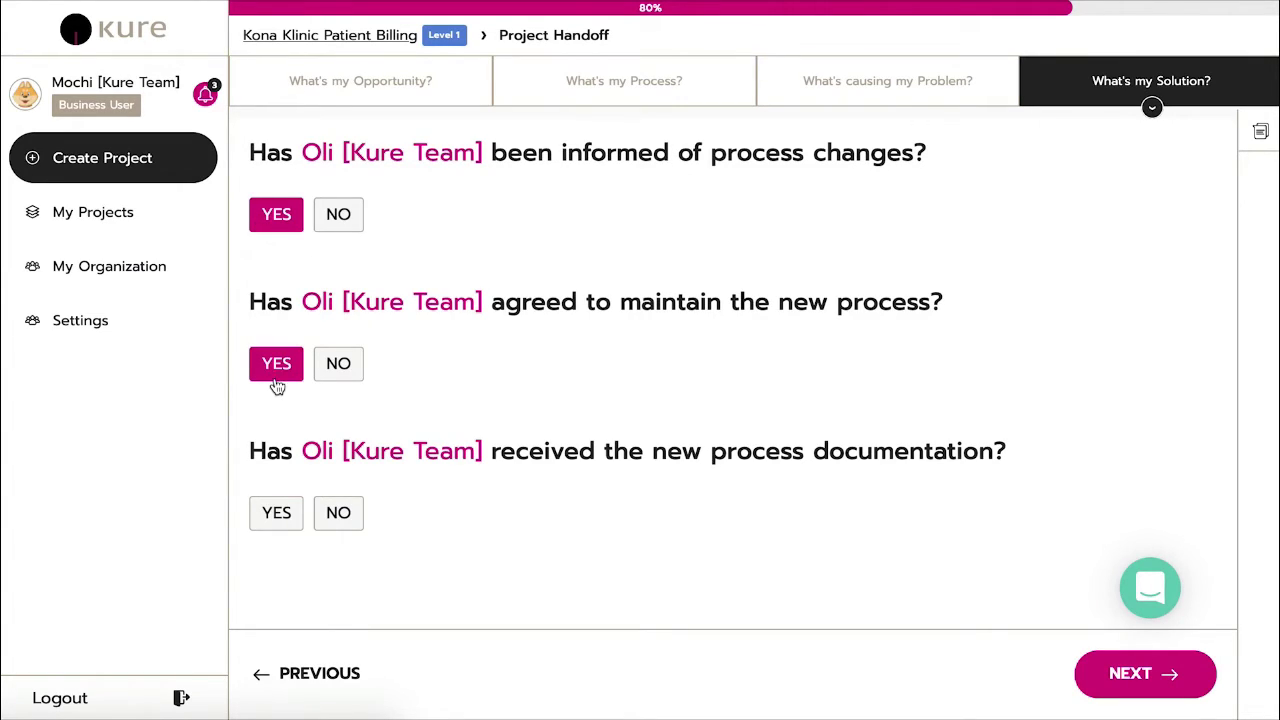
left_click(277, 516)
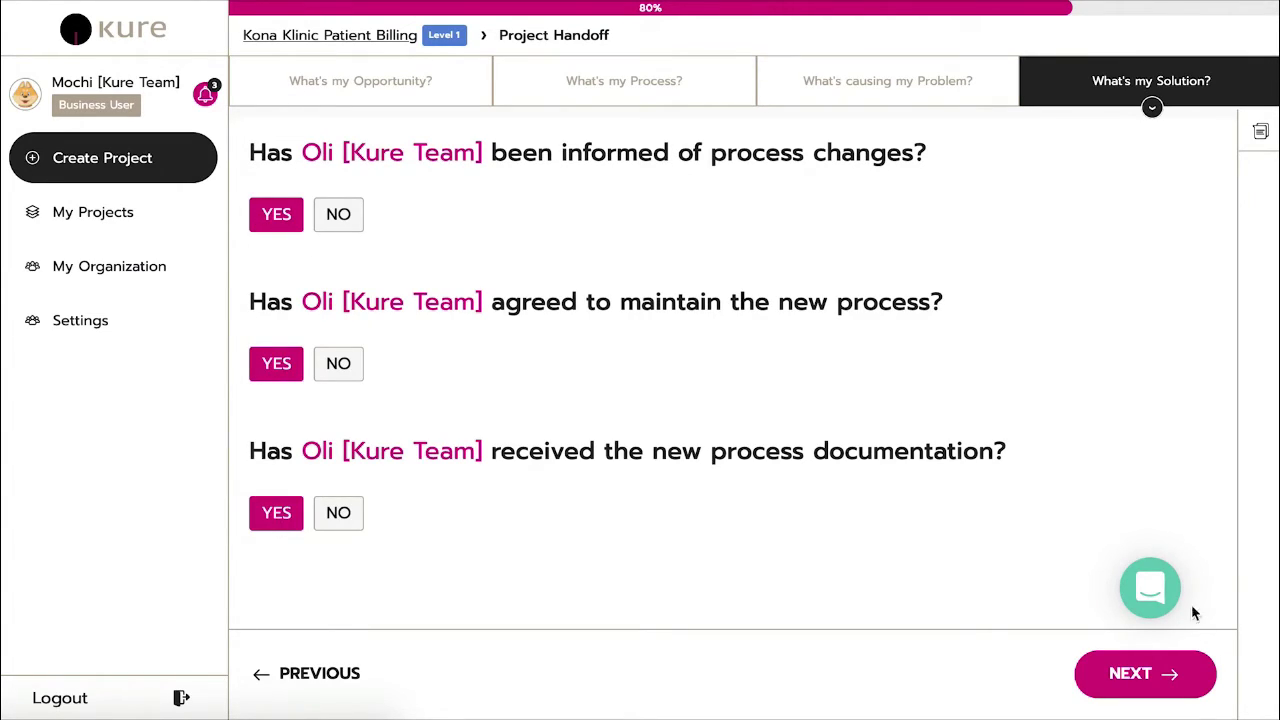
left_click(1189, 673)
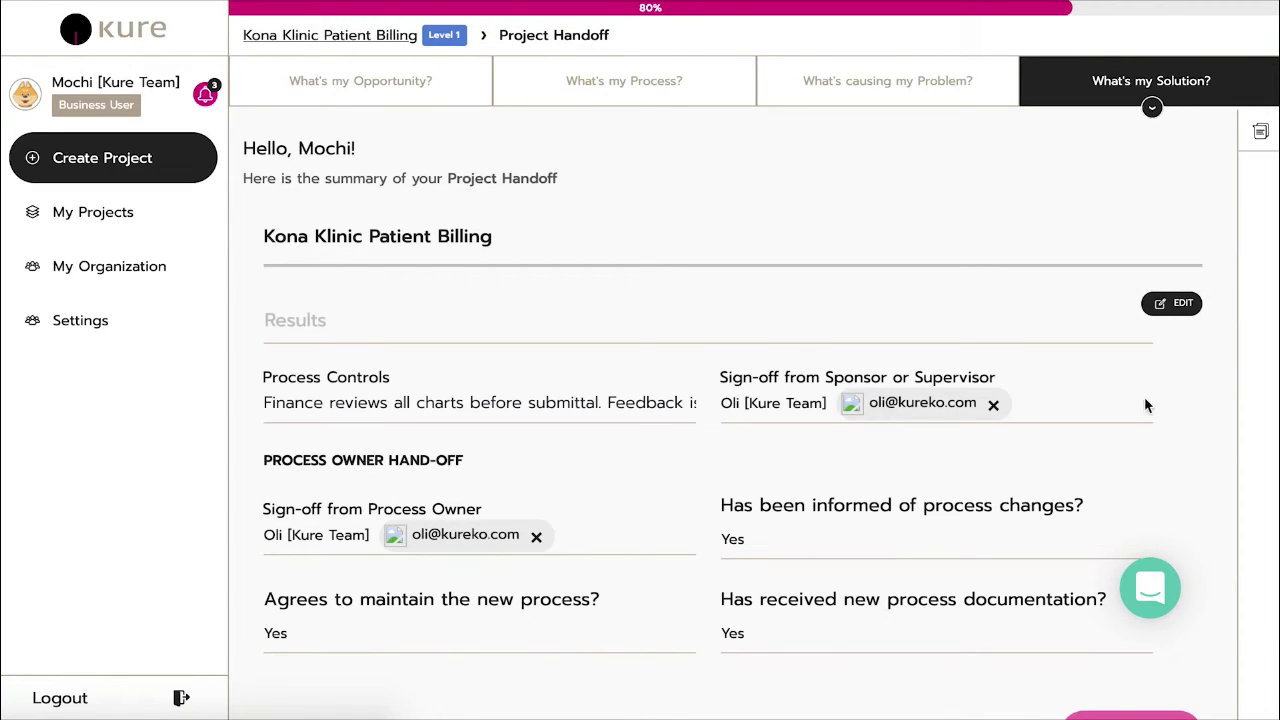
Edit the Project Handoff summary to set Results to "Lost charges reduced by 30%" and save the changes
left_click(1160, 306)
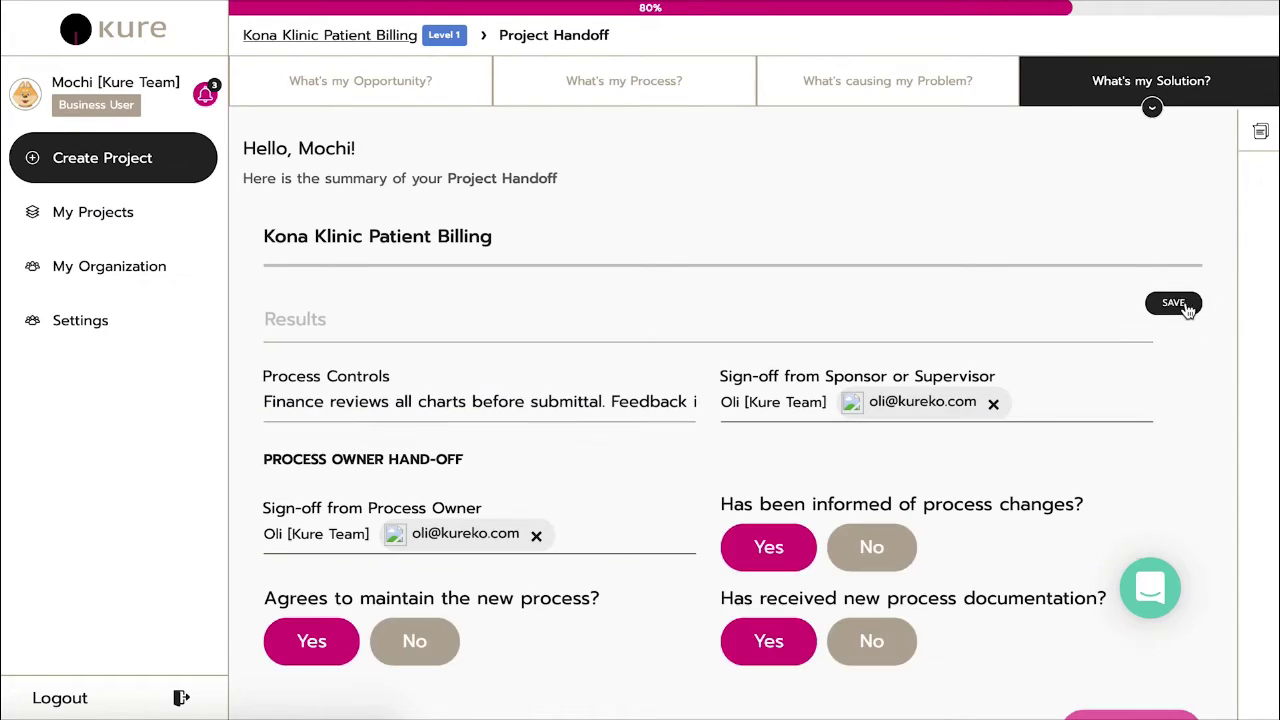
left_click(276, 326)
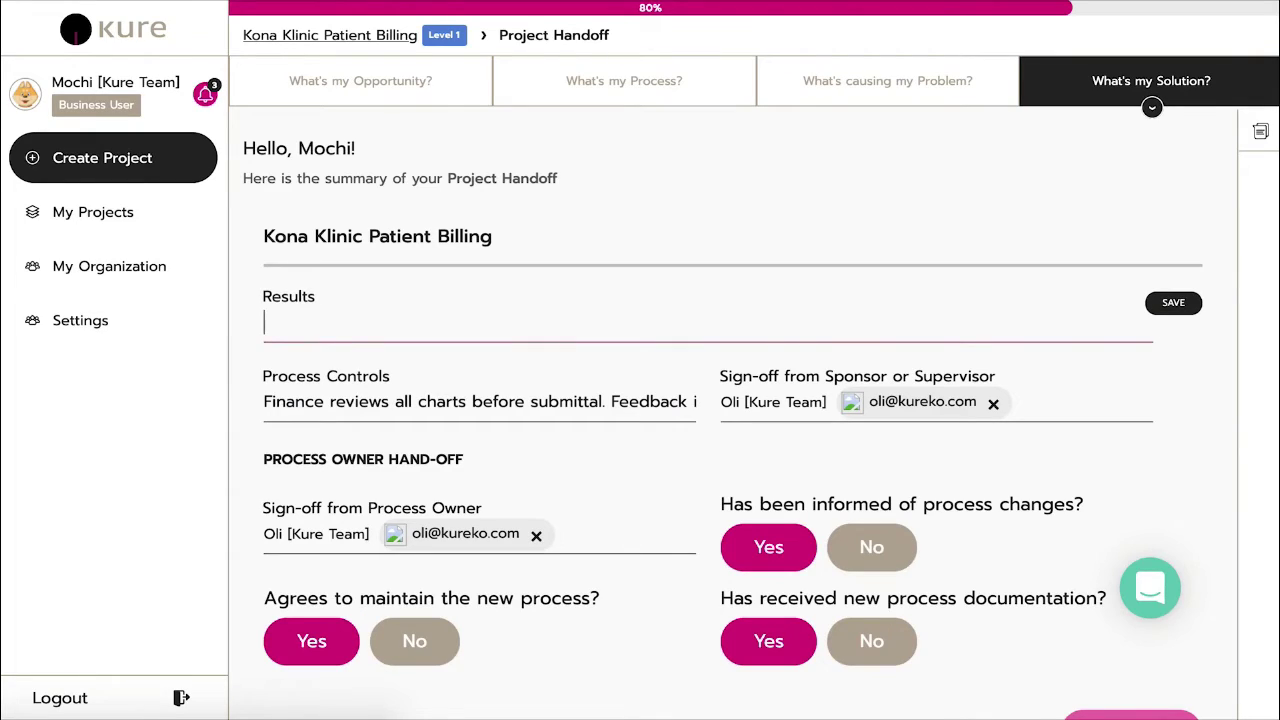
type("Reduce lost charges")
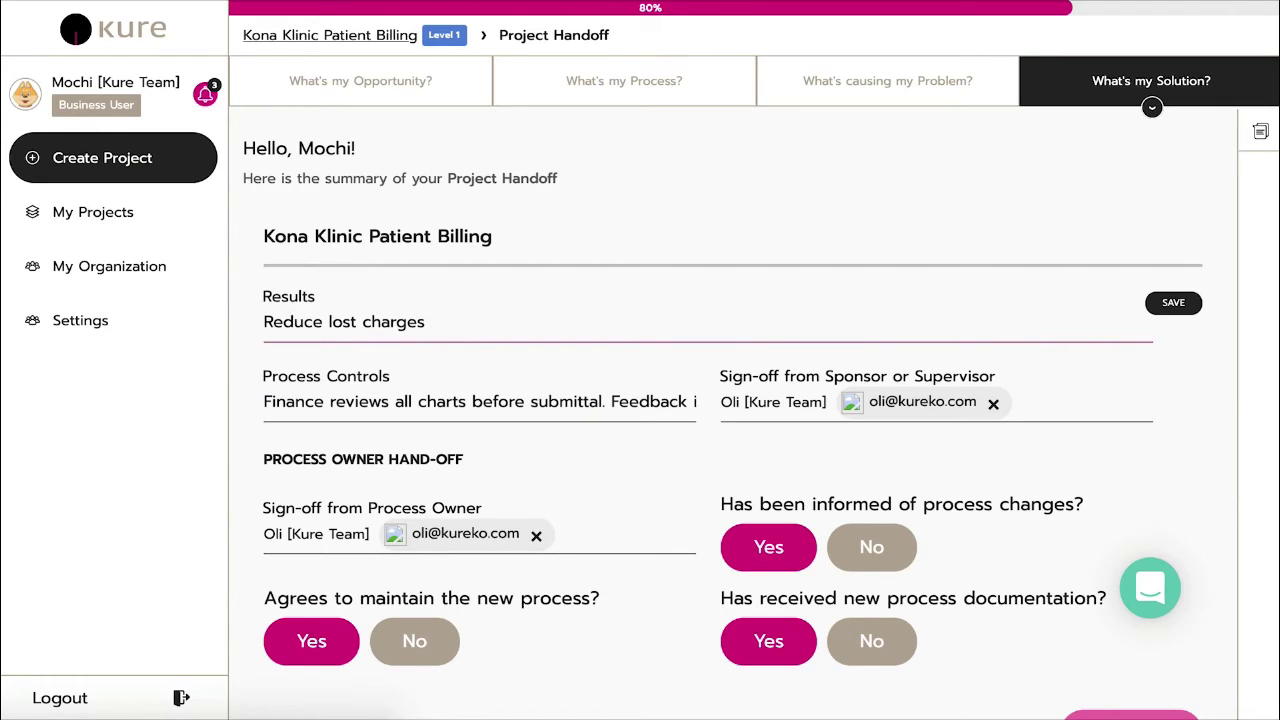
key("ctrl+a")
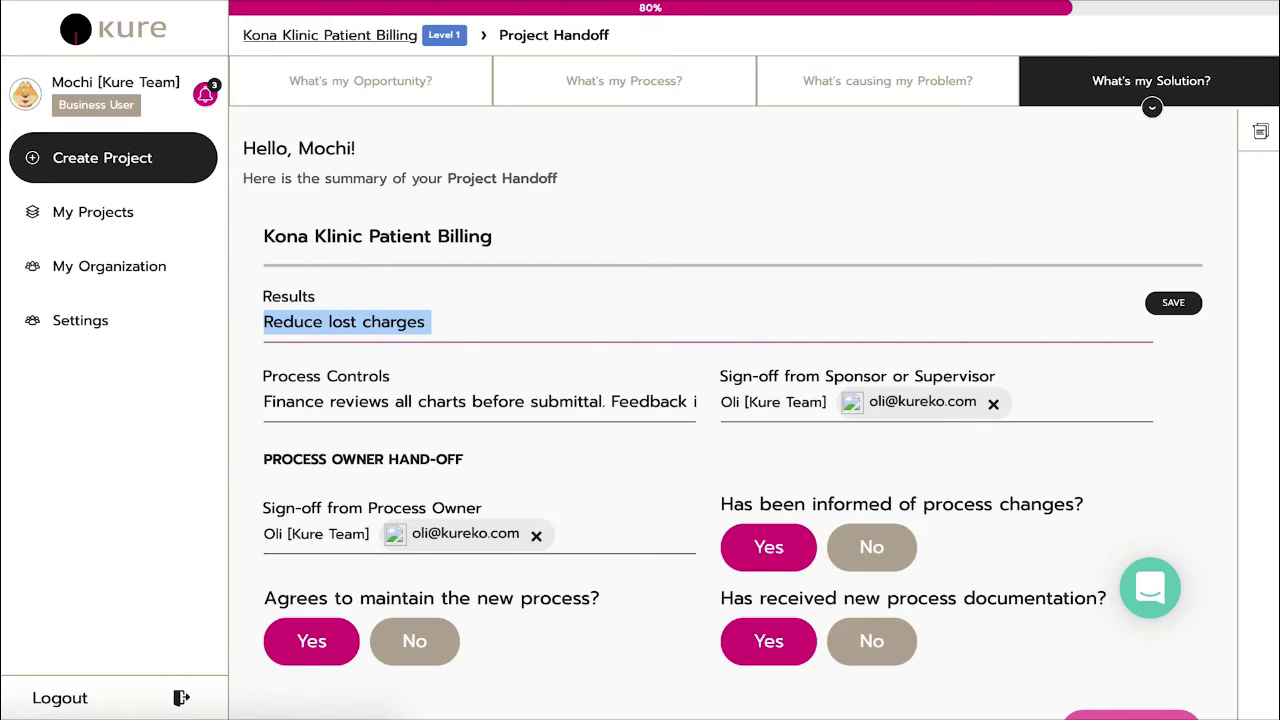
type("Lost charges re")
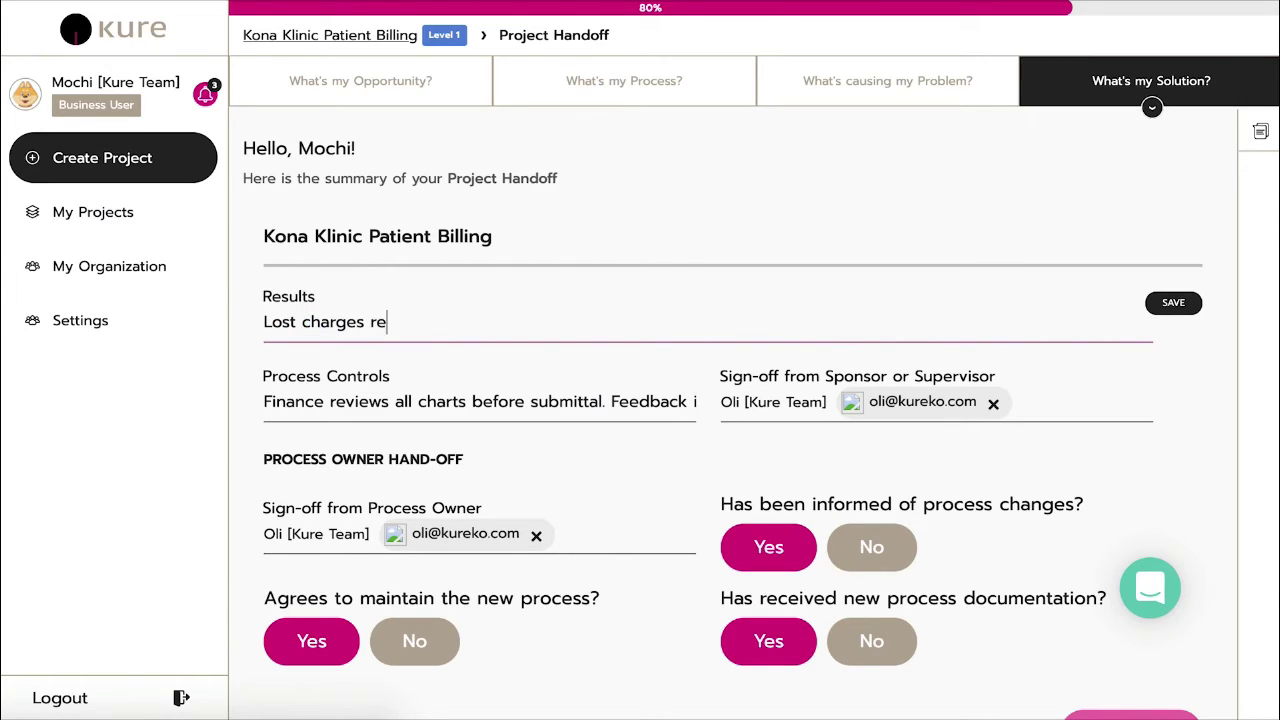
type("duced by 30%")
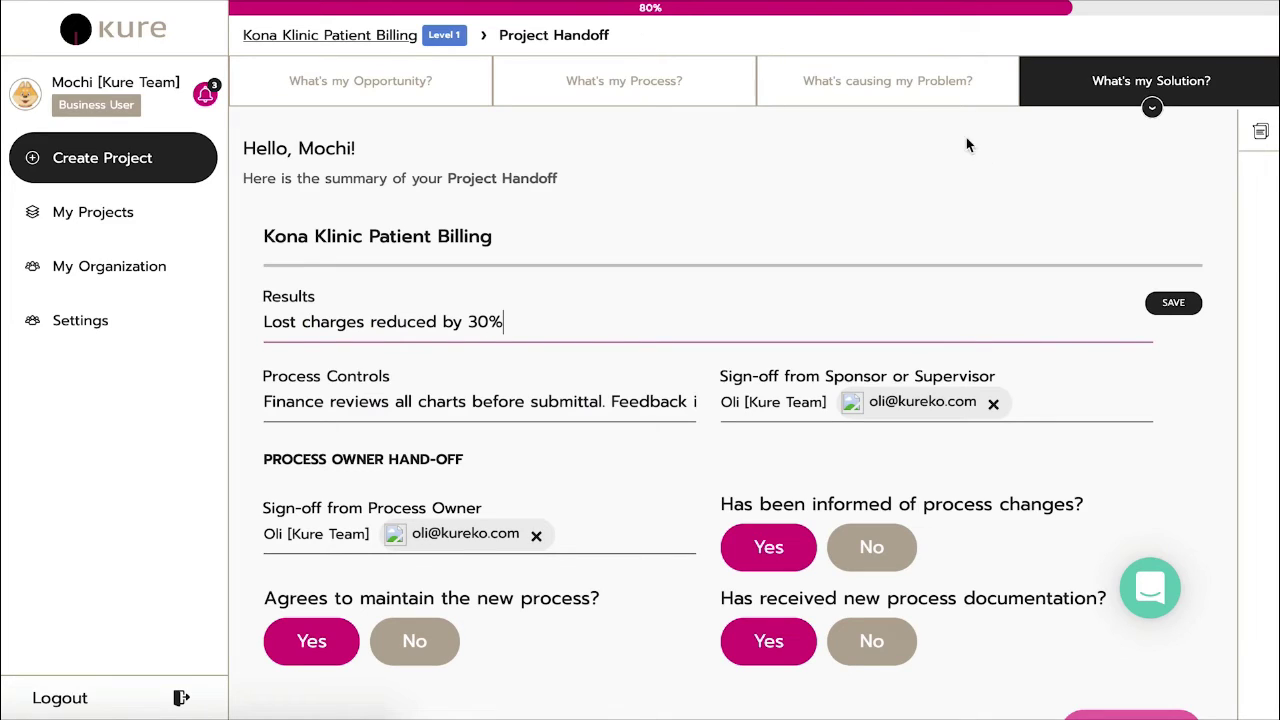
left_click(1180, 307)
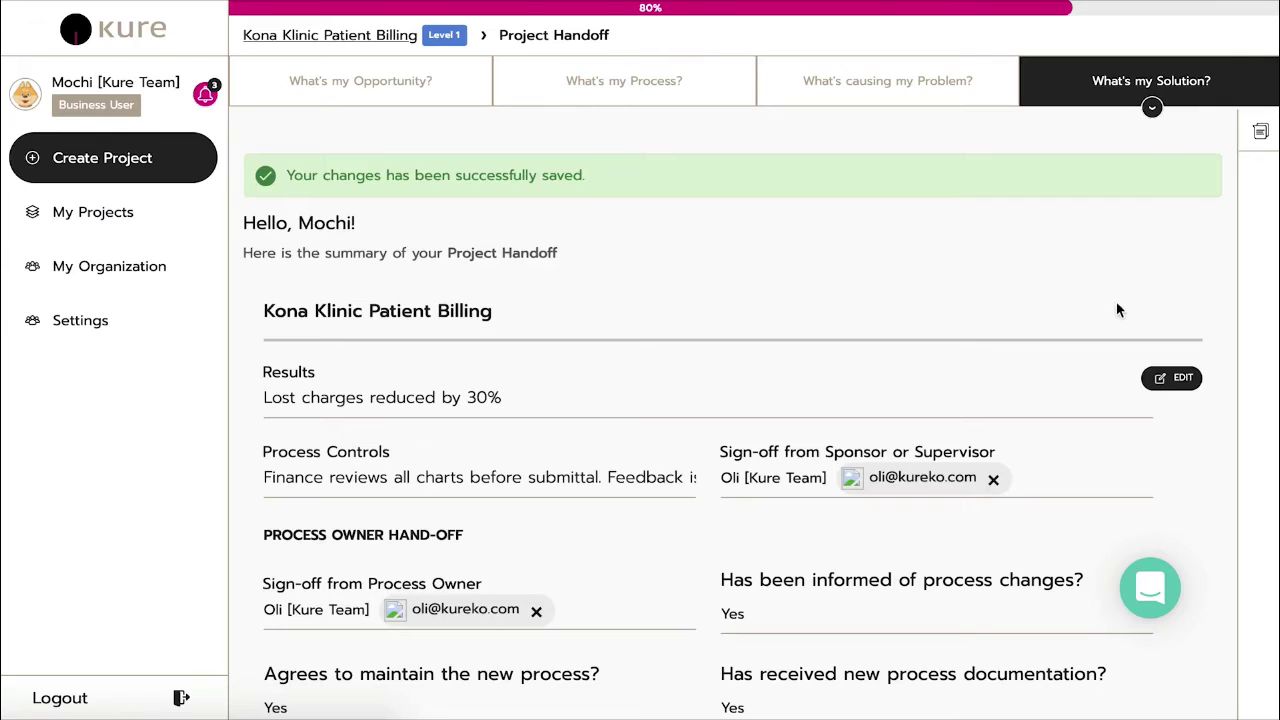
Proceed to the Project Summary, review it down to the After Photo, and complete the Level 1 project
scroll(1097, 319, "down", 2)
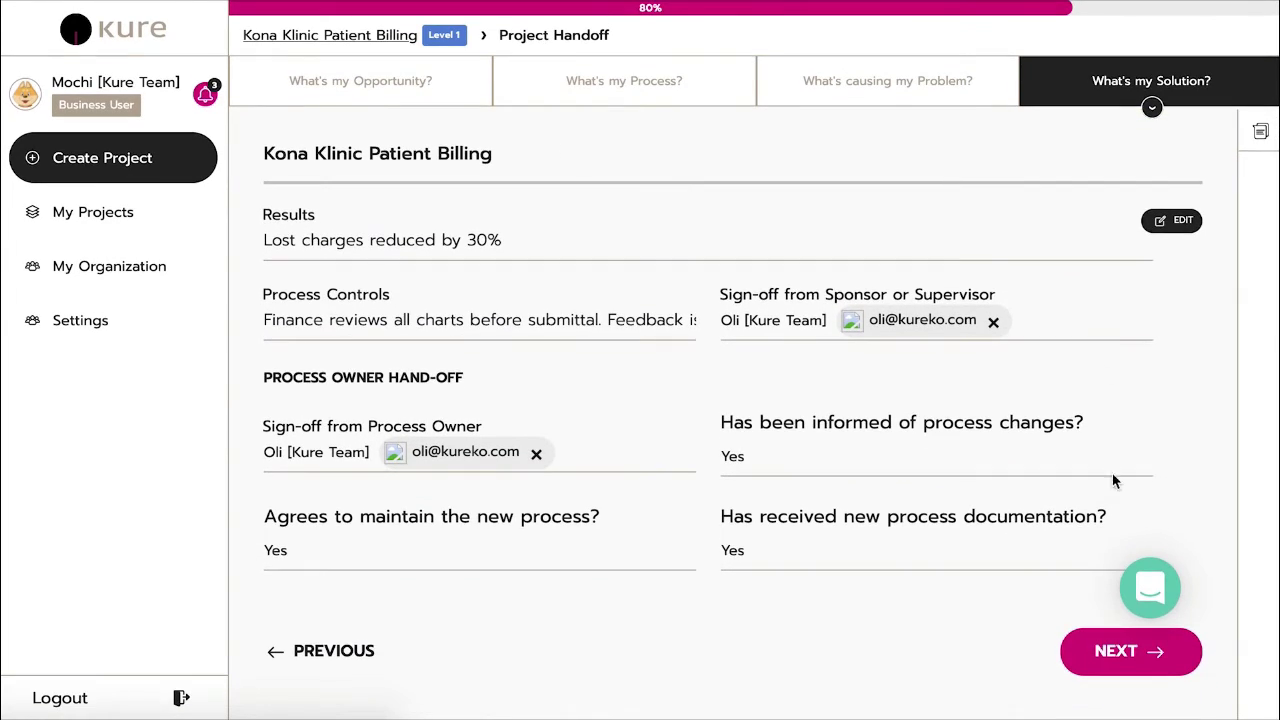
left_click(1117, 666)
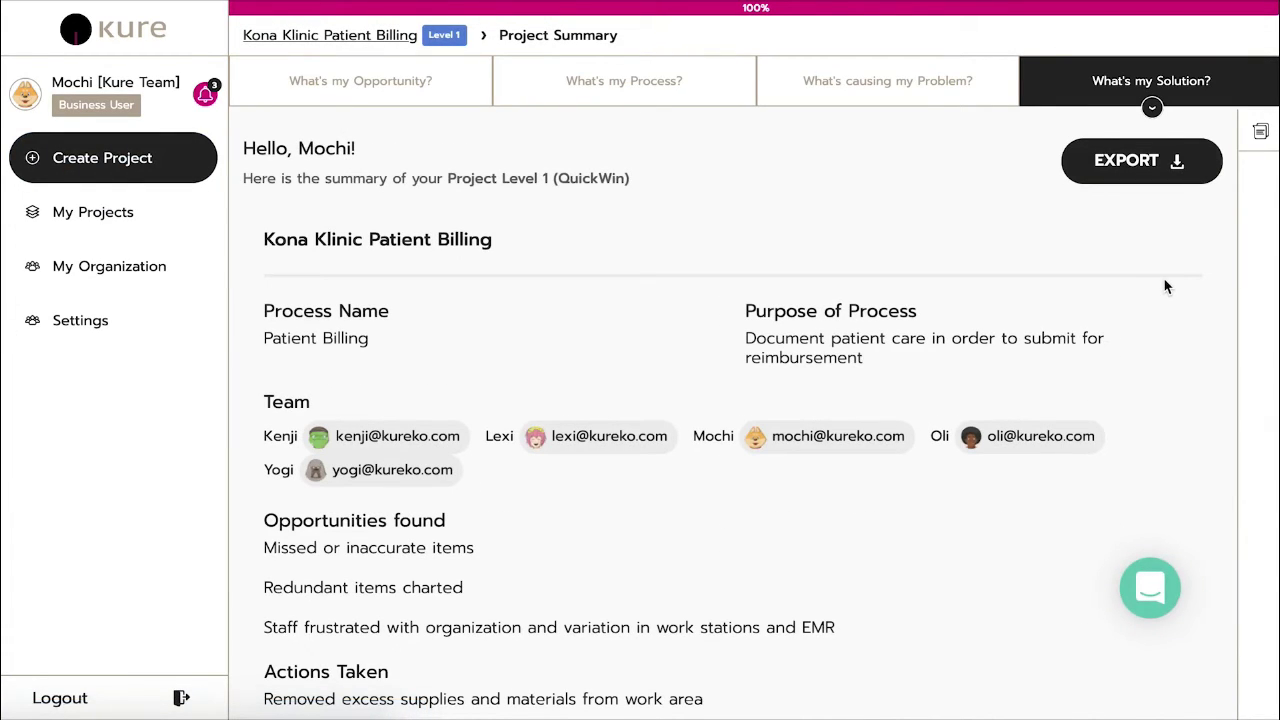
scroll(1164, 287, "down", 1)
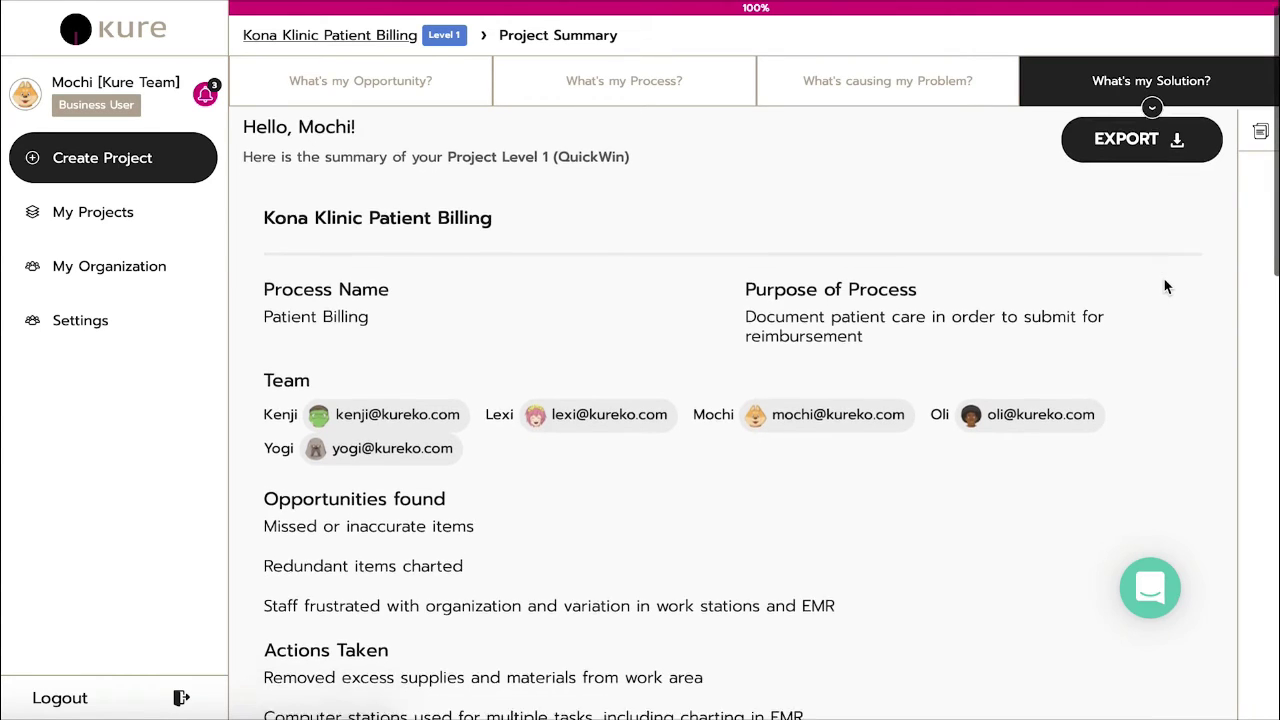
scroll(1164, 287, "down", 3)
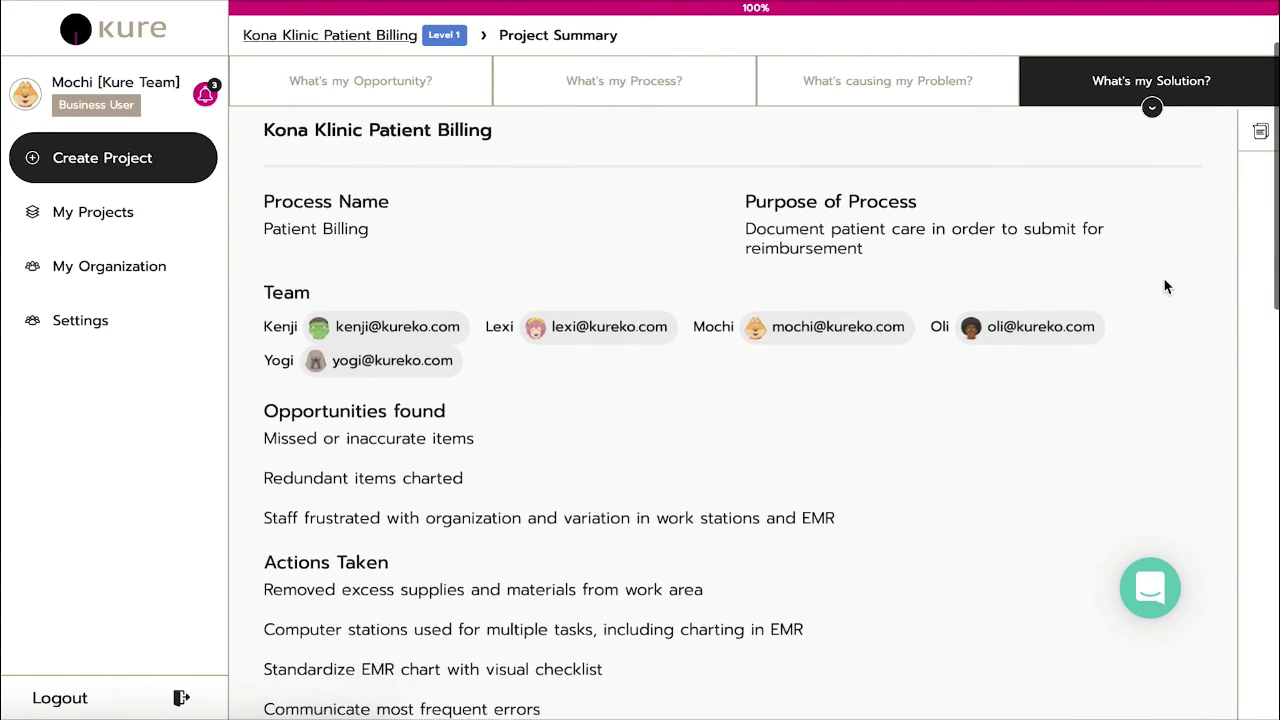
scroll(1164, 287, "down", 3)
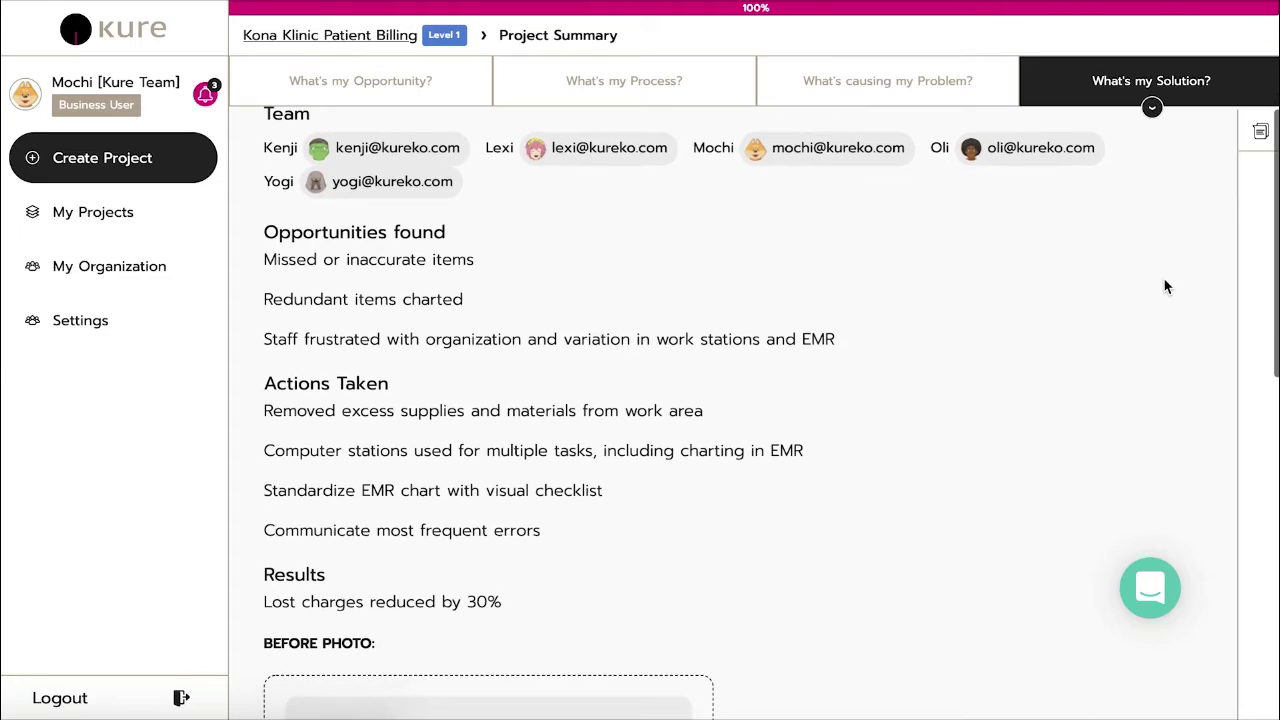
scroll(1164, 287, "down", 6)
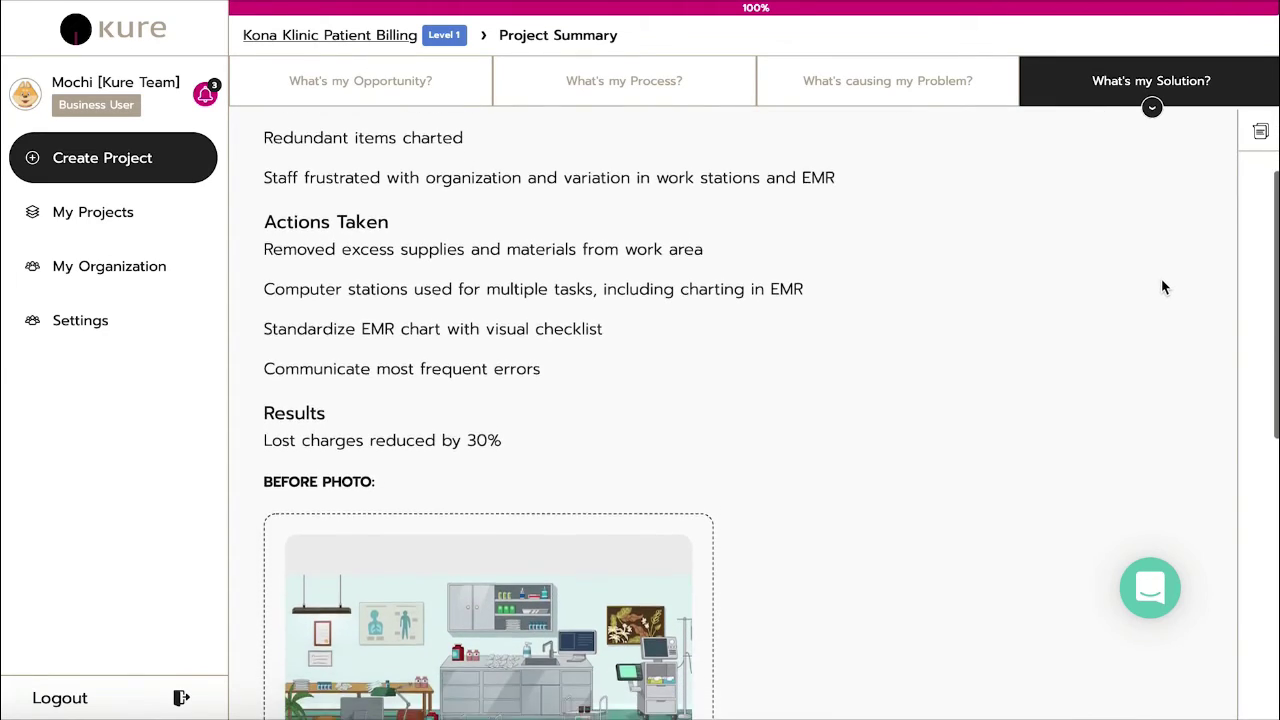
scroll(1162, 287, "down", 6)
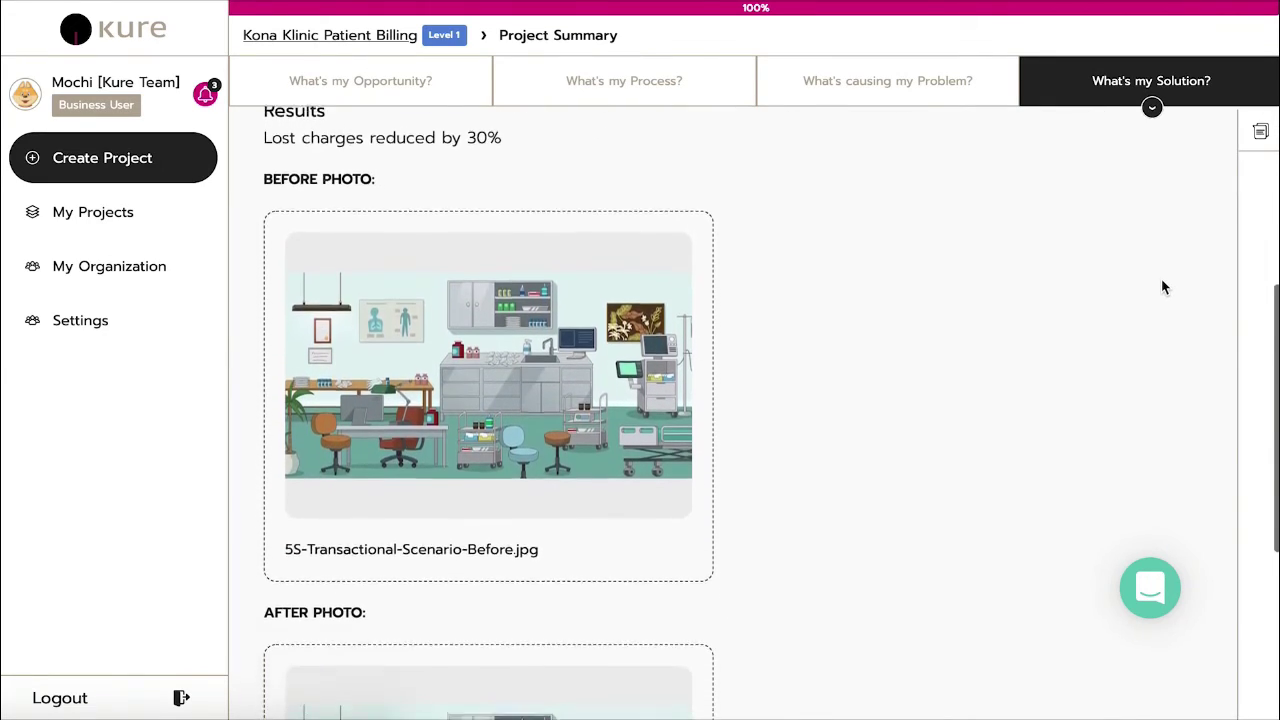
scroll(1162, 287, "down", 10)
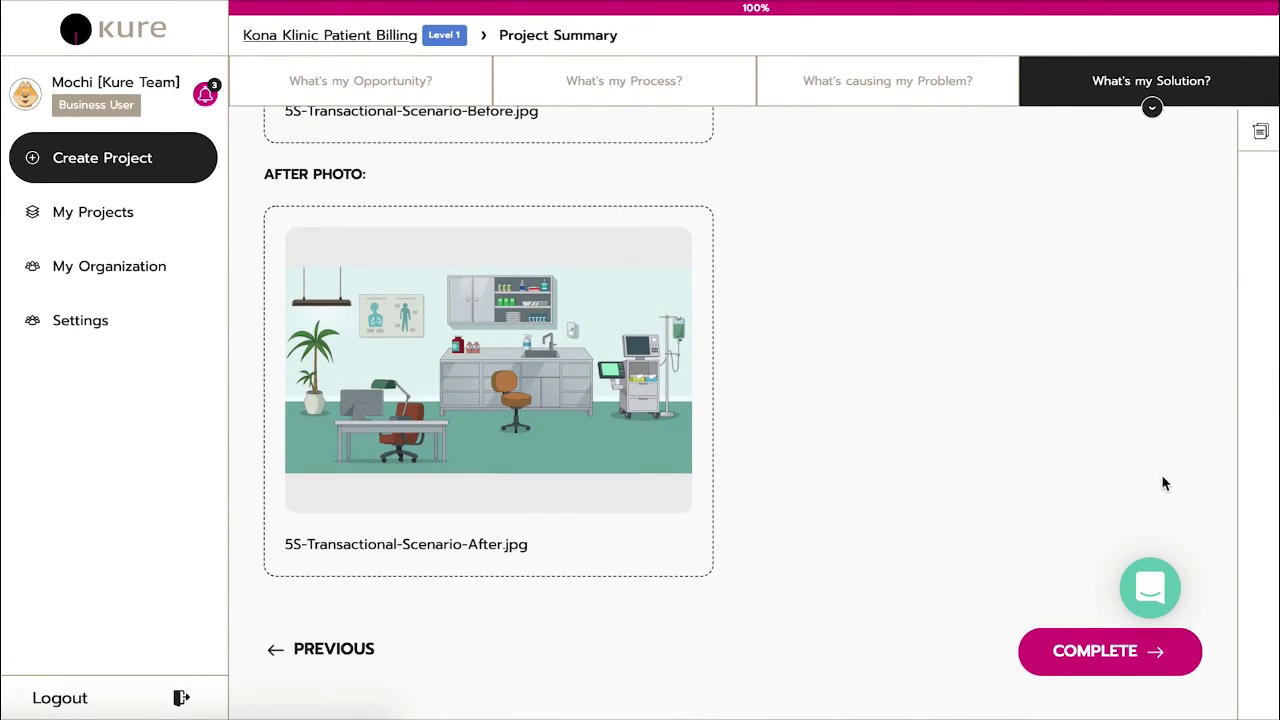
left_click(1173, 664)
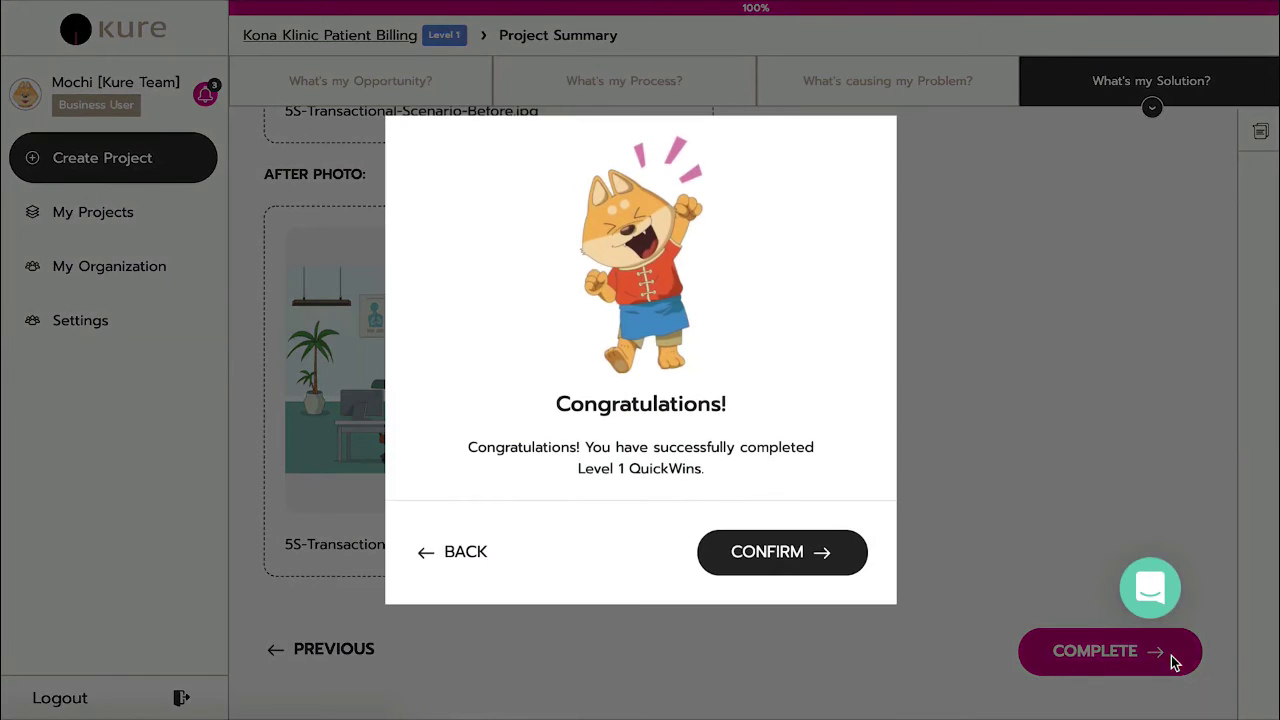